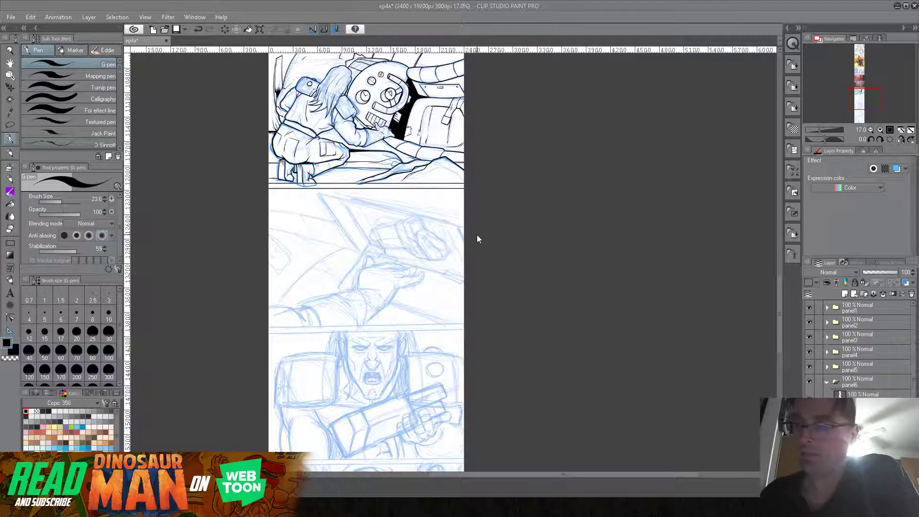
# - Examine the pencilled hand-and-arm panel and compare it with the inked panel above it
pyautogui.moveTo(821, 128); pyautogui.dragTo(823, 127)
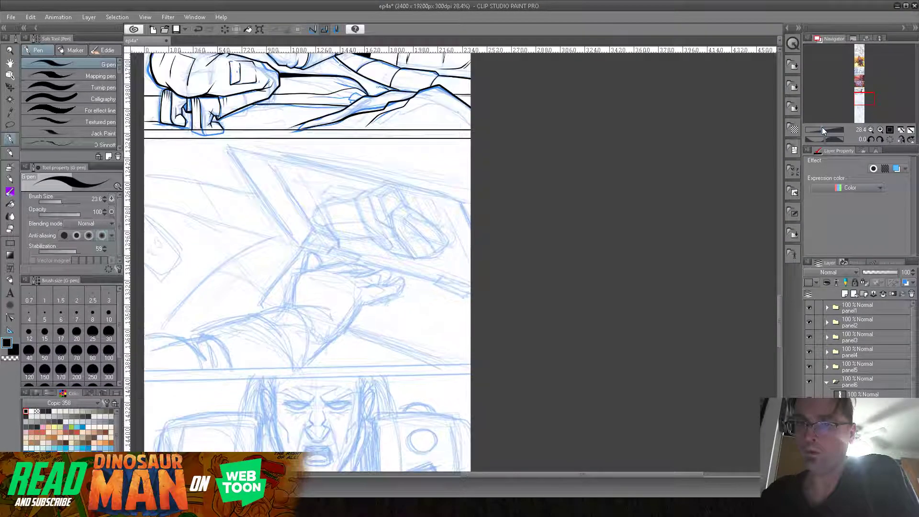
pyautogui.moveTo(434, 285)
pyautogui.mouseDown()
pyautogui.moveTo(443, 267)
pyautogui.moveTo(439, 273)
pyautogui.moveTo(434, 261)
pyautogui.mouseUp()
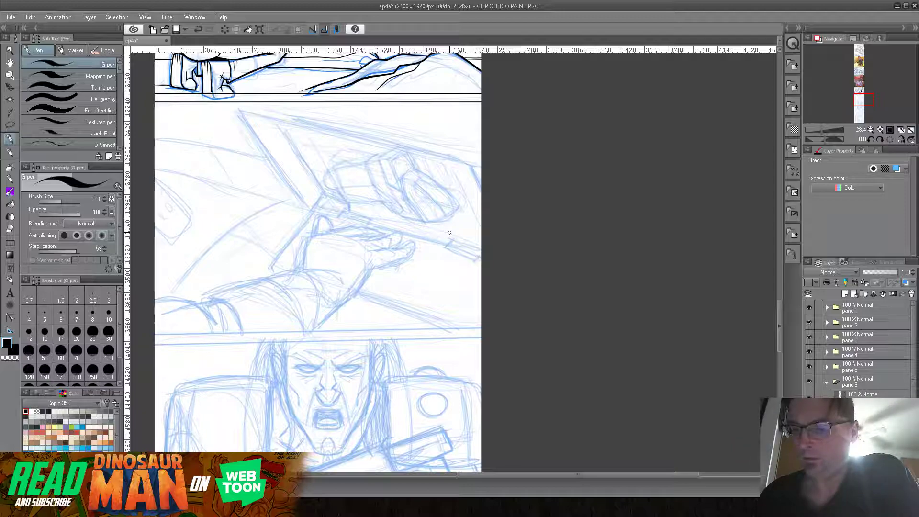
pyautogui.moveTo(435, 217); pyautogui.dragTo(432, 244)
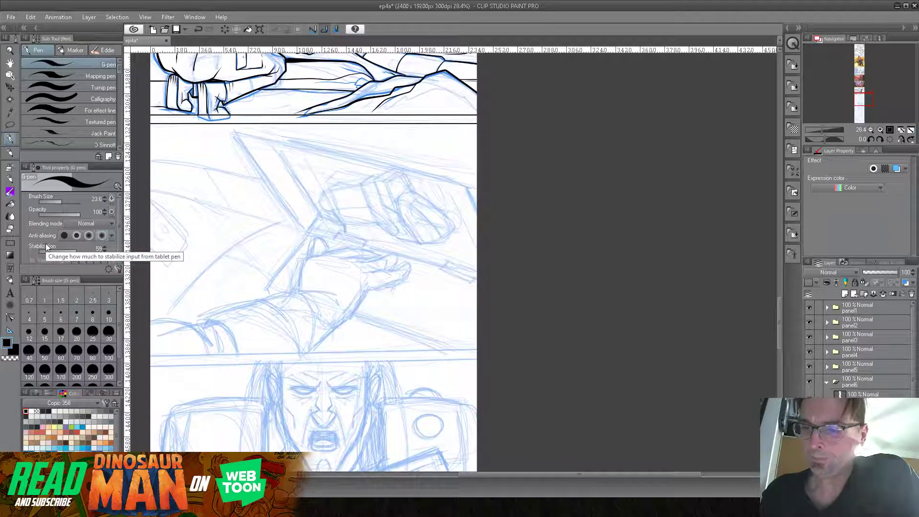
pyautogui.moveTo(360, 108)
pyautogui.mouseDown()
pyautogui.moveTo(346, 254)
pyautogui.moveTo(365, 280)
pyautogui.moveTo(361, 304)
pyautogui.mouseUp()
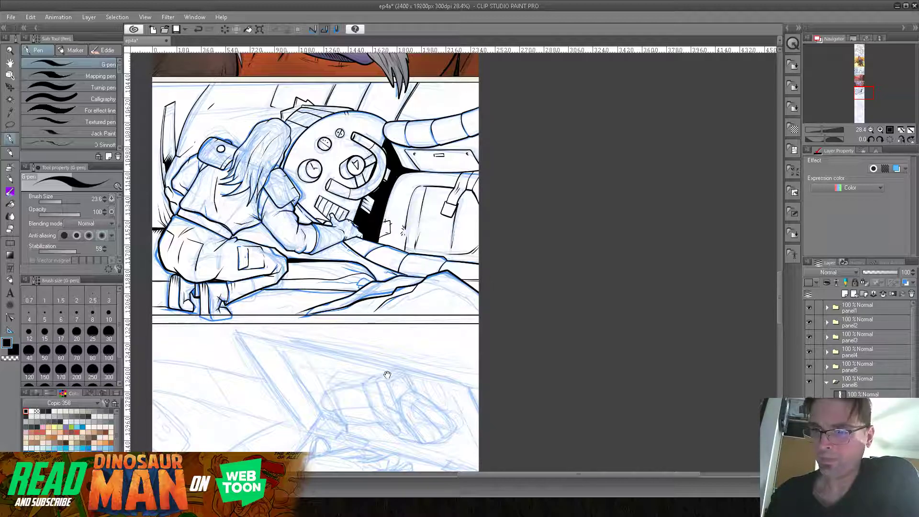
pyautogui.moveTo(385, 384)
pyautogui.mouseDown()
pyautogui.moveTo(388, 326)
pyautogui.moveTo(371, 304)
pyautogui.moveTo(378, 242)
pyautogui.mouseUp()
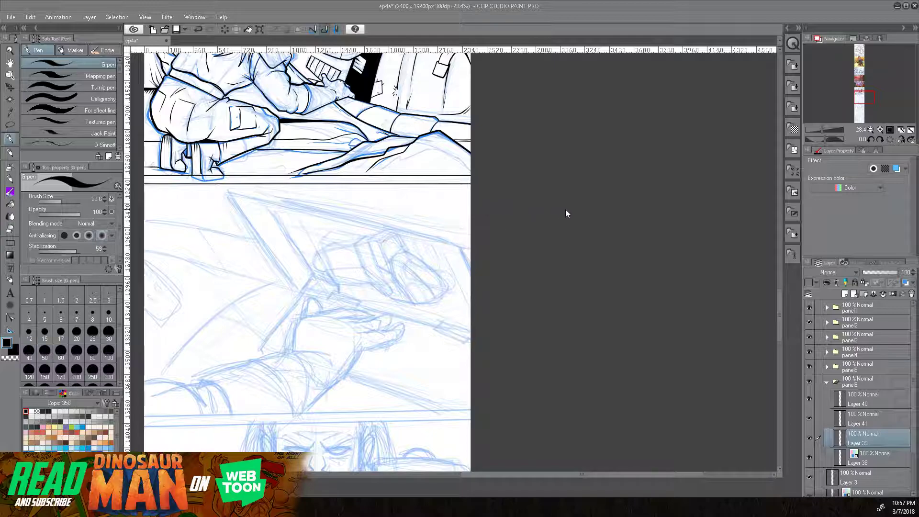
pyautogui.scroll(-1, 780, 298)
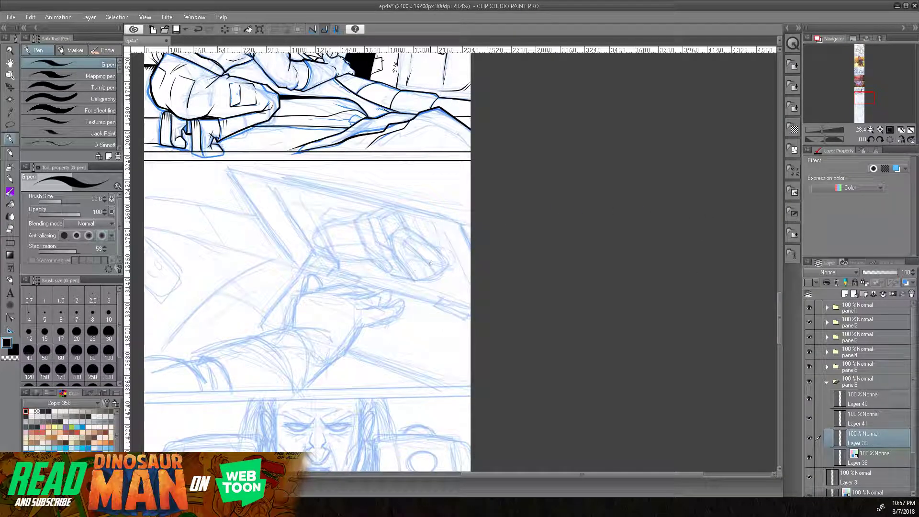
pyautogui.moveTo(410, 278); pyautogui.dragTo(472, 204)
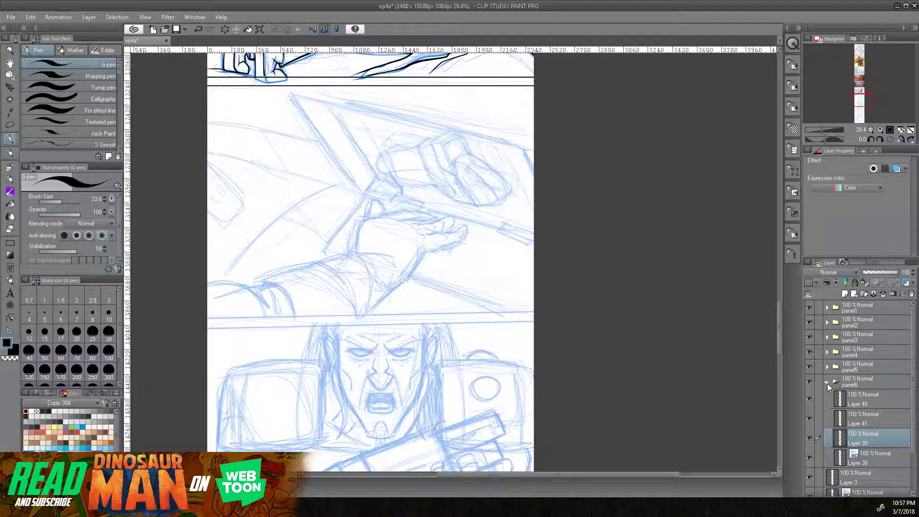
# - Collapse the panel6 folder and create a layer folder named panel7 directly above Layer 3
pyautogui.click(827, 382)
pyautogui.click(877, 400)
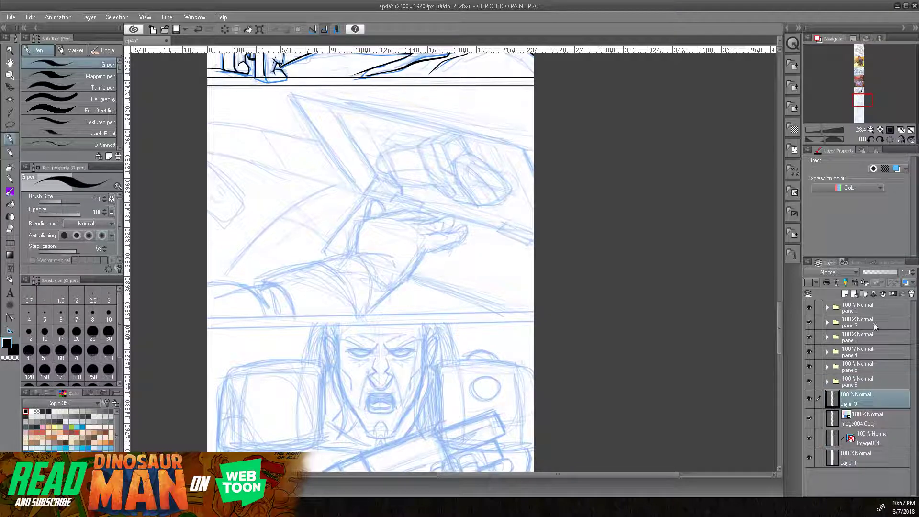
pyautogui.click(865, 294)
pyautogui.doubleClick(850, 400)
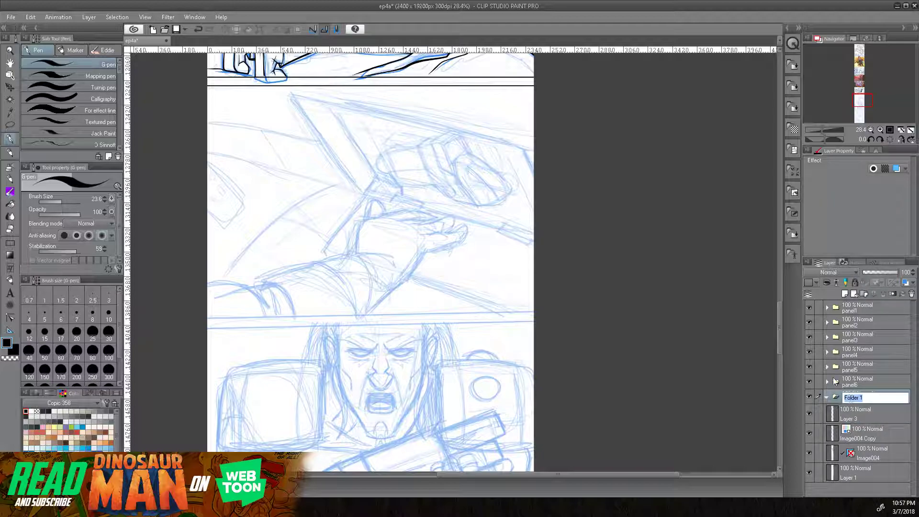
pyautogui.write('panel7')
pyautogui.press('Return')
# - Add three raster layers inside the panel7 folder and rename the lowest one lineart
pyautogui.click(845, 294)
pyautogui.click(845, 294)
pyautogui.click(845, 294)
pyautogui.click(877, 452)
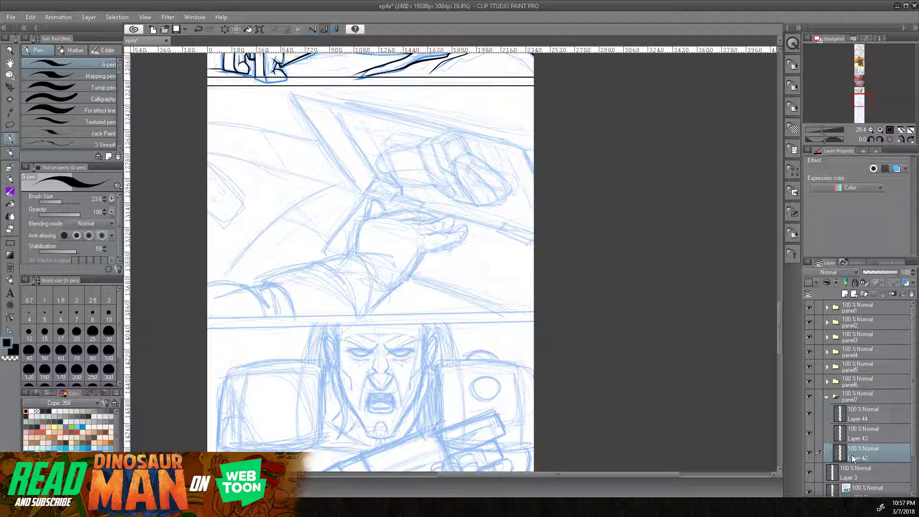
pyautogui.doubleClick(855, 457)
pyautogui.press('BackSpace')
pyautogui.write('lineart')
pyautogui.press('Return')
# - Increase the pen's stabilization and ink the hand's wrist edge, heel and lowest finger over the sketch
pyautogui.moveTo(822, 129); pyautogui.dragTo(823, 128)
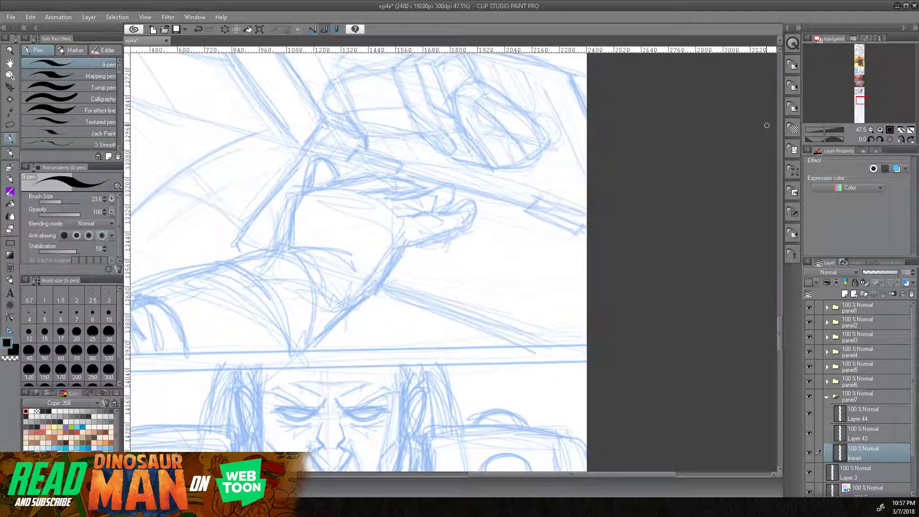
pyautogui.moveTo(416, 256); pyautogui.dragTo(506, 224)
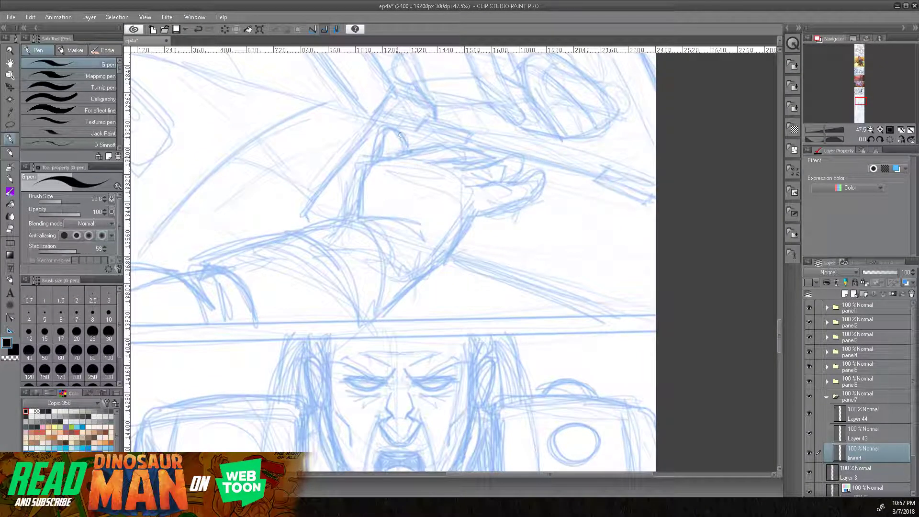
pyautogui.moveTo(522, 144); pyautogui.dragTo(555, 226)
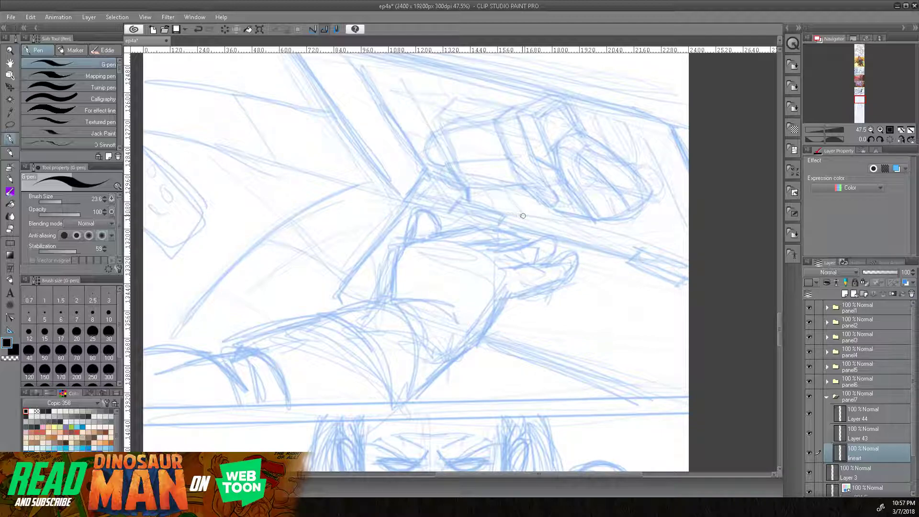
pyautogui.moveTo(478, 323); pyautogui.dragTo(486, 311)
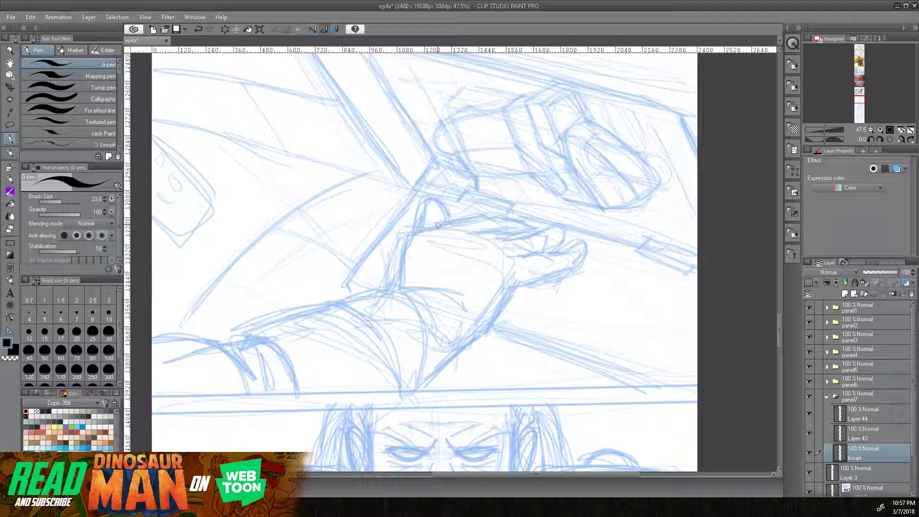
pyautogui.moveTo(439, 224); pyautogui.dragTo(406, 233)
pyautogui.click(201, 28)
pyautogui.click(78, 250)
pyautogui.moveTo(442, 224)
pyautogui.mouseDown()
pyautogui.moveTo(416, 226)
pyautogui.moveTo(394, 286)
pyautogui.moveTo(414, 283)
pyautogui.moveTo(434, 297)
pyautogui.mouseUp()
pyautogui.moveTo(513, 266)
pyautogui.mouseDown()
pyautogui.moveTo(515, 286)
pyautogui.moveTo(495, 319)
pyautogui.moveTo(387, 251)
pyautogui.mouseUp()
pyautogui.moveTo(422, 205)
pyautogui.mouseDown()
pyautogui.moveTo(500, 188)
pyautogui.moveTo(509, 198)
pyautogui.moveTo(496, 214)
pyautogui.moveTo(432, 236)
pyautogui.mouseUp()
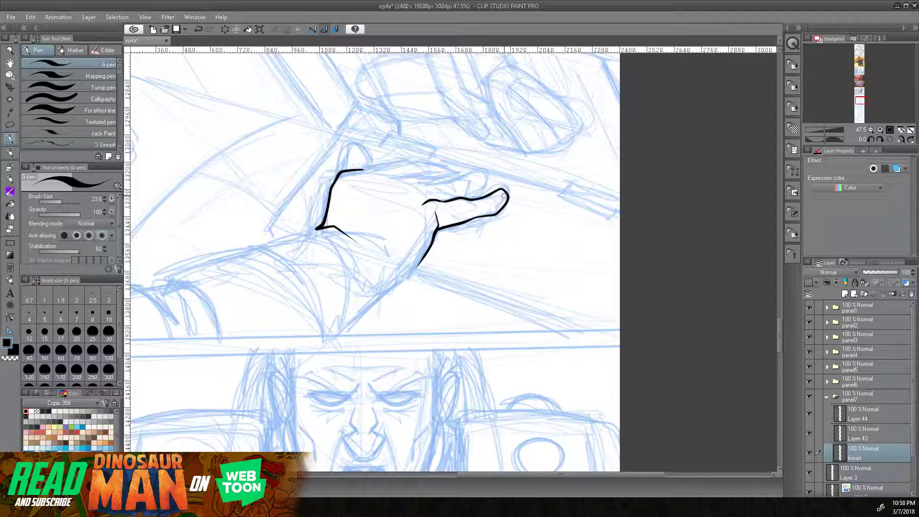
# - Ink the upper fingers, their creases and the top edge of the open hand
pyautogui.moveTo(468, 199); pyautogui.dragTo(476, 207)
pyautogui.moveTo(470, 199)
pyautogui.mouseDown()
pyautogui.moveTo(476, 204)
pyautogui.moveTo(453, 208)
pyautogui.mouseUp()
pyautogui.moveTo(404, 190)
pyautogui.mouseDown()
pyautogui.moveTo(486, 168)
pyautogui.moveTo(490, 184)
pyautogui.moveTo(462, 197)
pyautogui.mouseUp()
pyautogui.moveTo(372, 183)
pyautogui.mouseDown()
pyautogui.moveTo(473, 166)
pyautogui.moveTo(413, 168)
pyautogui.moveTo(383, 184)
pyautogui.mouseUp()
pyautogui.hotkey('ctrl', 'z')
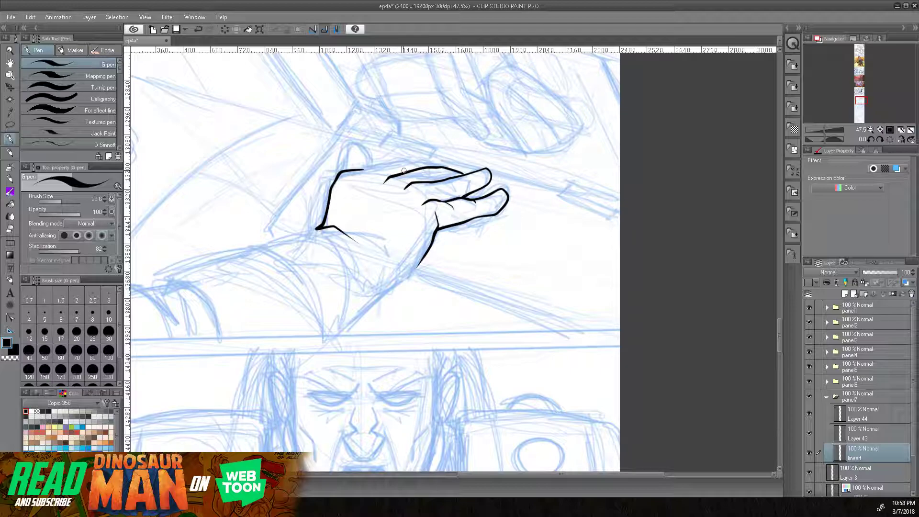
pyautogui.hotkey('ctrl', 'z')
pyautogui.moveTo(379, 180)
pyautogui.mouseDown()
pyautogui.moveTo(476, 171)
pyautogui.moveTo(408, 161)
pyautogui.moveTo(339, 172)
pyautogui.mouseUp()
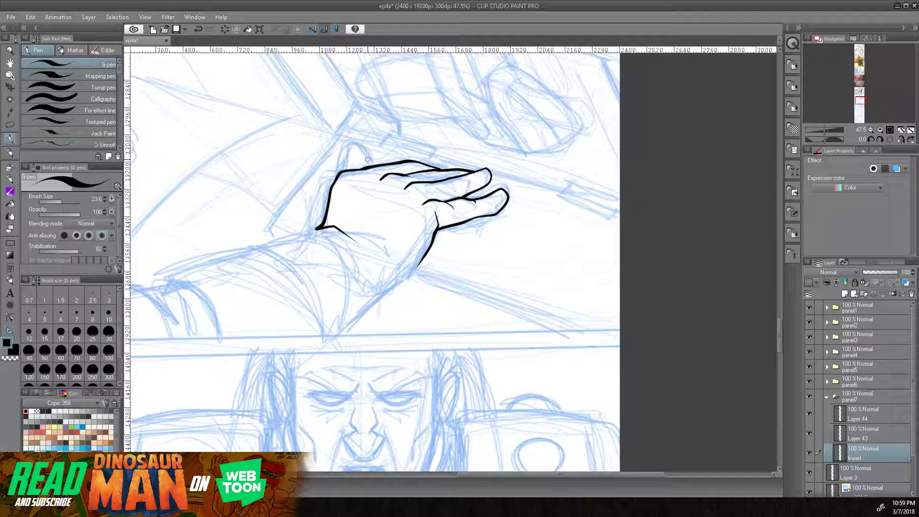
# - Ink the thumb and the curved sleeve opening around the wrist
pyautogui.moveTo(371, 165)
pyautogui.mouseDown()
pyautogui.moveTo(350, 143)
pyautogui.moveTo(343, 170)
pyautogui.mouseUp()
pyautogui.moveTo(371, 160); pyautogui.dragTo(344, 169)
pyautogui.moveTo(353, 233)
pyautogui.mouseDown()
pyautogui.moveTo(387, 263)
pyautogui.moveTo(390, 256)
pyautogui.moveTo(391, 288)
pyautogui.moveTo(421, 258)
pyautogui.mouseUp()
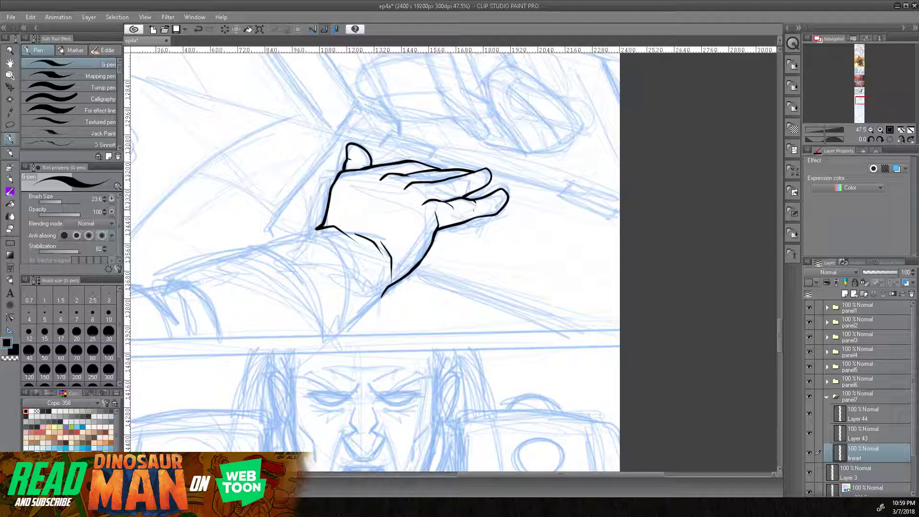
# - Ink the forearm sleeve's upper and lower edges, its rear cuff bands and the upper arm out to the page edge
pyautogui.moveTo(482, 245)
pyautogui.mouseDown()
pyautogui.moveTo(503, 275)
pyautogui.moveTo(570, 310)
pyautogui.moveTo(580, 182)
pyautogui.mouseUp()
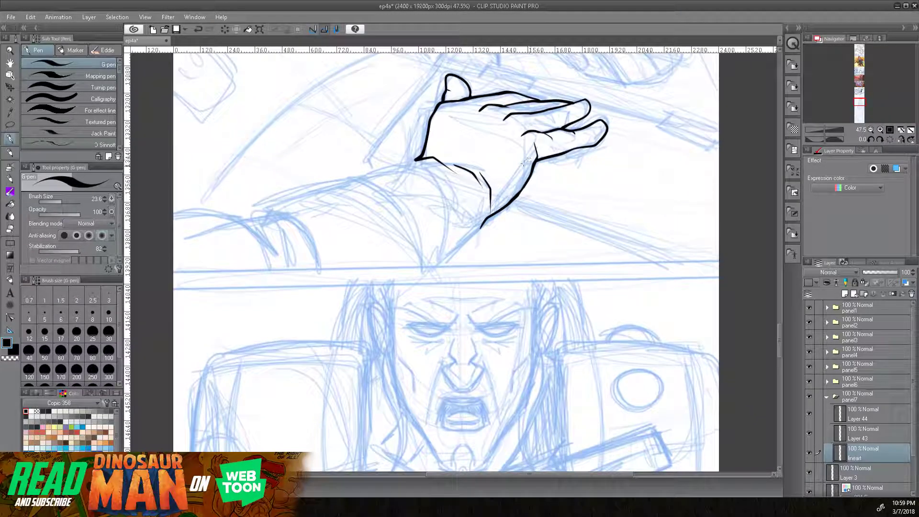
pyautogui.moveTo(488, 197)
pyautogui.mouseDown()
pyautogui.moveTo(466, 238)
pyautogui.moveTo(427, 267)
pyautogui.mouseUp()
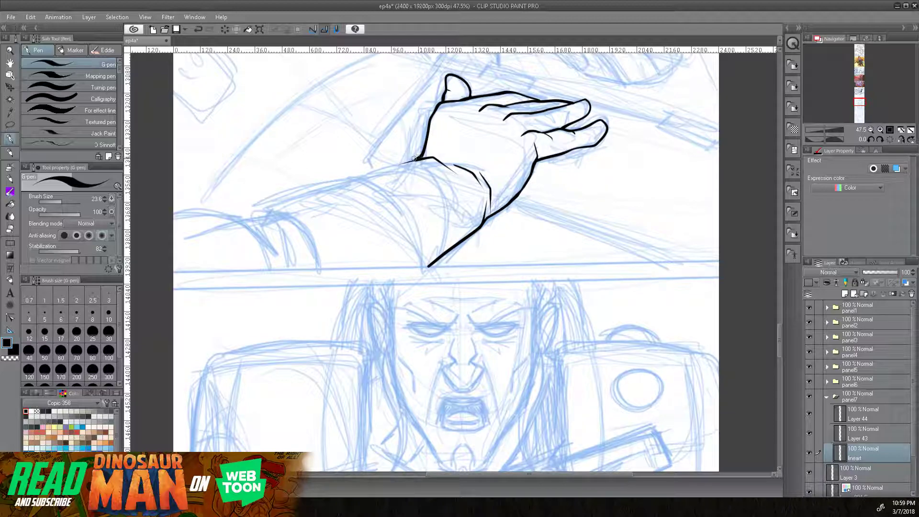
pyautogui.moveTo(422, 158)
pyautogui.mouseDown()
pyautogui.moveTo(263, 200)
pyautogui.moveTo(261, 215)
pyautogui.moveTo(274, 208)
pyautogui.moveTo(305, 223)
pyautogui.moveTo(320, 270)
pyautogui.mouseUp()
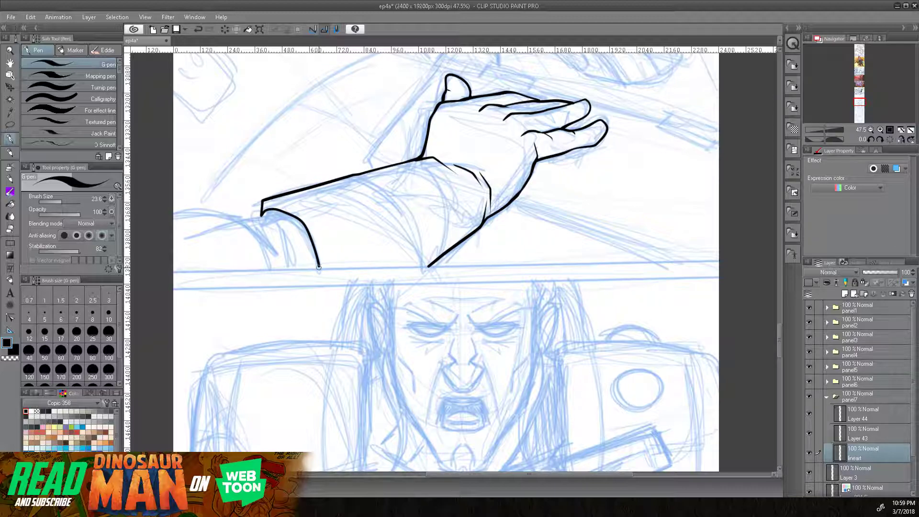
pyautogui.moveTo(402, 209); pyautogui.dragTo(521, 250)
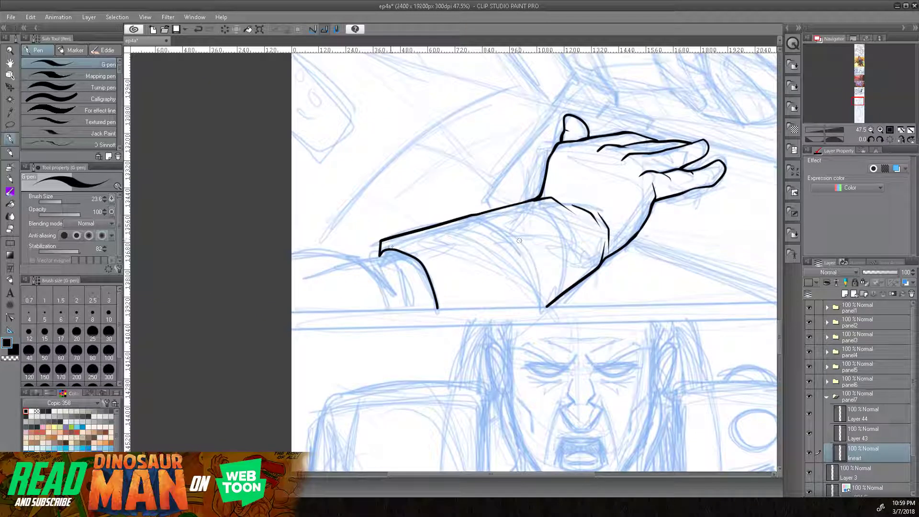
pyautogui.moveTo(380, 254)
pyautogui.mouseDown()
pyautogui.moveTo(408, 277)
pyautogui.moveTo(410, 308)
pyautogui.moveTo(363, 255)
pyautogui.moveTo(270, 255)
pyautogui.mouseUp()
pyautogui.moveTo(357, 258); pyautogui.dragTo(381, 285)
pyautogui.moveTo(303, 270); pyautogui.dragTo(311, 293)
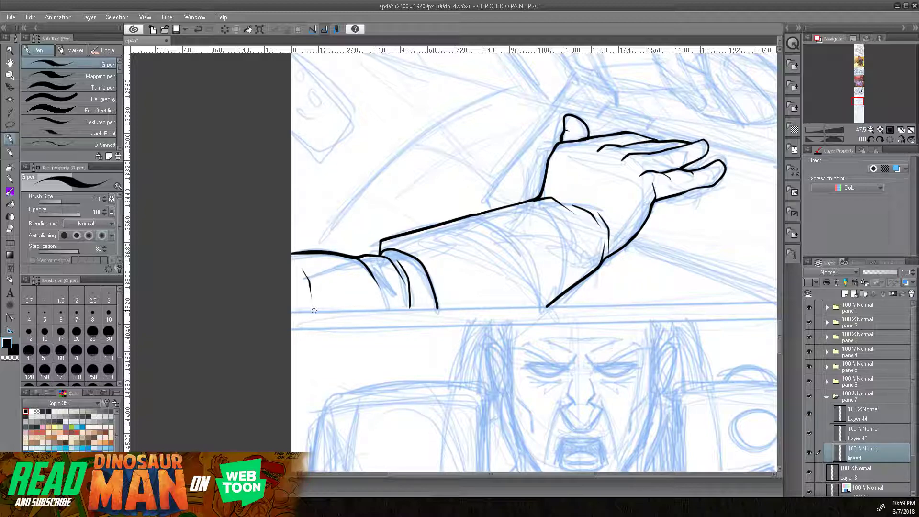
# - Rename Layer 43 in the panel7 folder as detail
pyautogui.moveTo(627, 217); pyautogui.dragTo(493, 289)
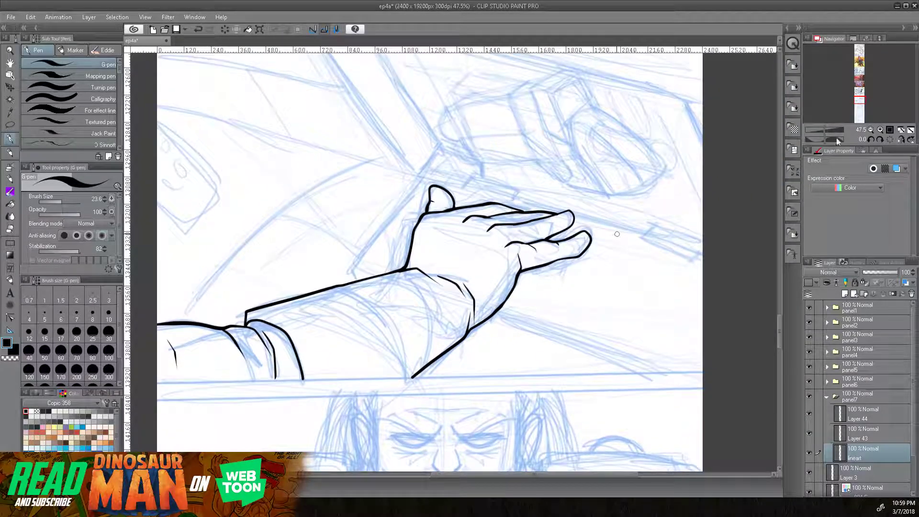
pyautogui.click(823, 132)
pyautogui.moveTo(566, 281); pyautogui.dragTo(546, 273)
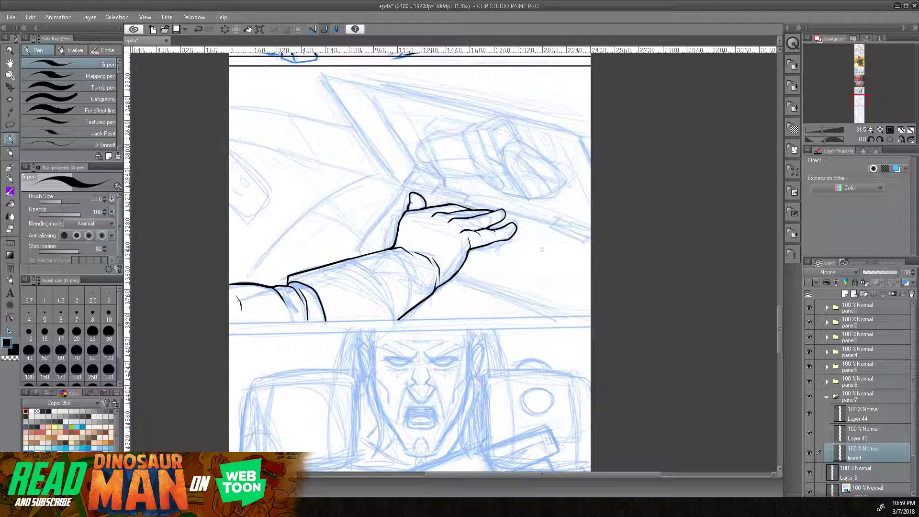
pyautogui.doubleClick(860, 438)
pyautogui.write('de')
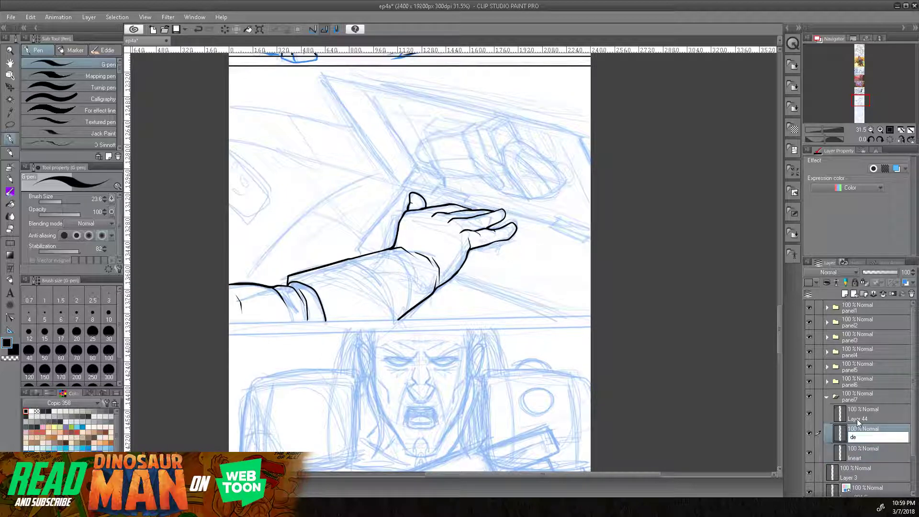
pyautogui.write('tail')
pyautogui.press('Return')
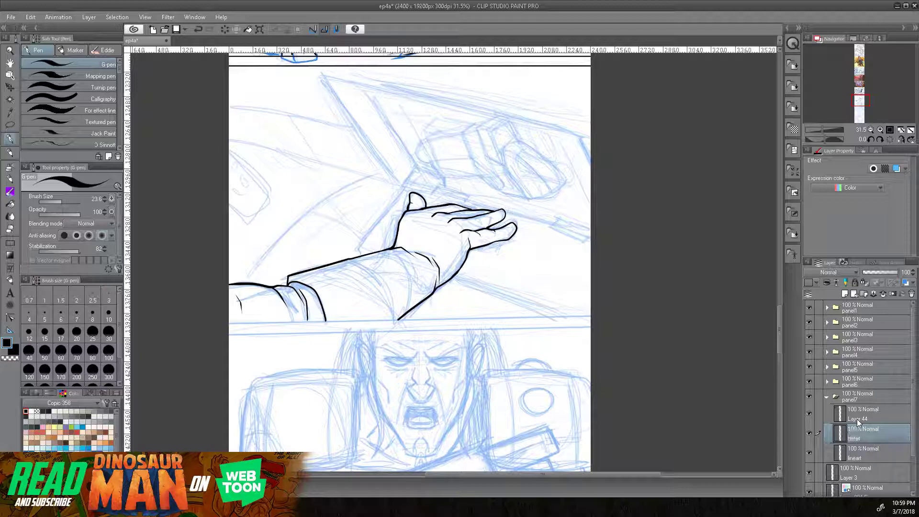
# - Set the pen's brush size to 13.4 and ink thin contour lines along the lowest finger and the palm's outer edge
pyautogui.click(59, 202)
pyautogui.click(827, 131)
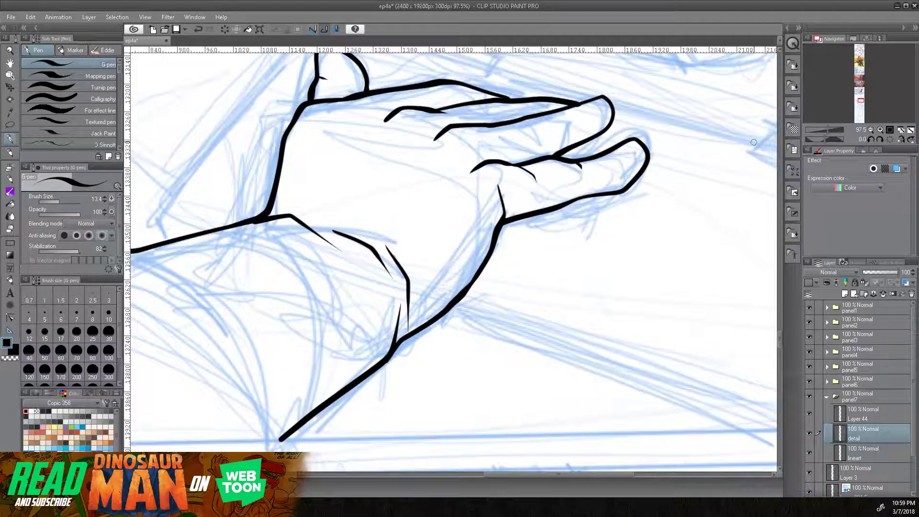
pyautogui.hscroll(1, 453, 262)
pyautogui.moveTo(622, 151)
pyautogui.mouseDown()
pyautogui.moveTo(584, 181)
pyautogui.moveTo(478, 207)
pyautogui.moveTo(544, 193)
pyautogui.mouseUp()
pyautogui.moveTo(480, 207)
pyautogui.mouseDown()
pyautogui.moveTo(420, 283)
pyautogui.moveTo(388, 309)
pyautogui.moveTo(402, 323)
pyautogui.mouseUp()
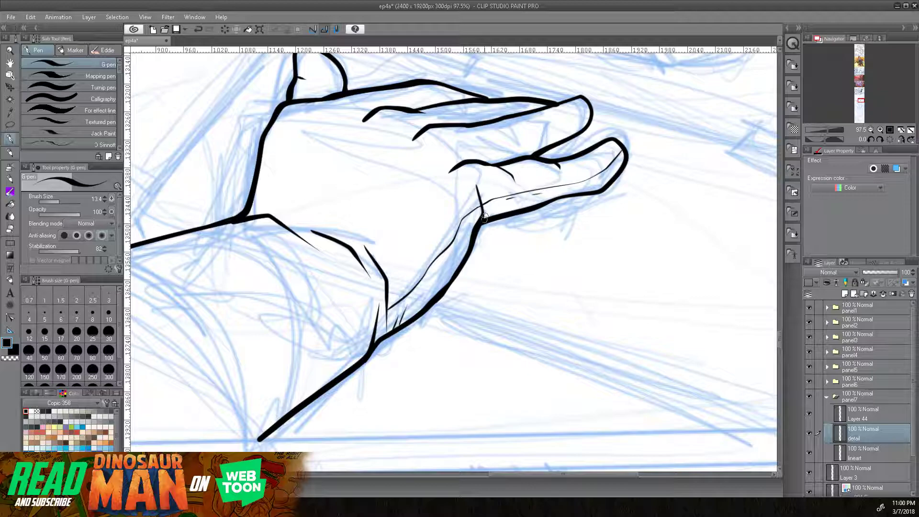
# - Add thin contour lines and joint creases to the fingers on the detail layer
pyautogui.moveTo(464, 159); pyautogui.dragTo(588, 123)
pyautogui.moveTo(448, 101)
pyautogui.mouseDown()
pyautogui.moveTo(423, 100)
pyautogui.moveTo(430, 106)
pyautogui.mouseUp()
pyautogui.moveTo(489, 110)
pyautogui.mouseDown()
pyautogui.moveTo(489, 120)
pyautogui.moveTo(521, 131)
pyautogui.mouseUp()
pyautogui.moveTo(447, 102); pyautogui.dragTo(471, 114)
pyautogui.moveTo(557, 106); pyautogui.dragTo(568, 114)
pyautogui.moveTo(586, 149); pyautogui.dragTo(600, 163)
# - Add thin crease lines at the finger bases, along the thumb side of the palm and near the wrist
pyautogui.moveTo(447, 170); pyautogui.dragTo(430, 206)
pyautogui.moveTo(425, 140); pyautogui.dragTo(384, 163)
pyautogui.moveTo(376, 120)
pyautogui.mouseDown()
pyautogui.moveTo(331, 136)
pyautogui.moveTo(354, 124)
pyautogui.mouseUp()
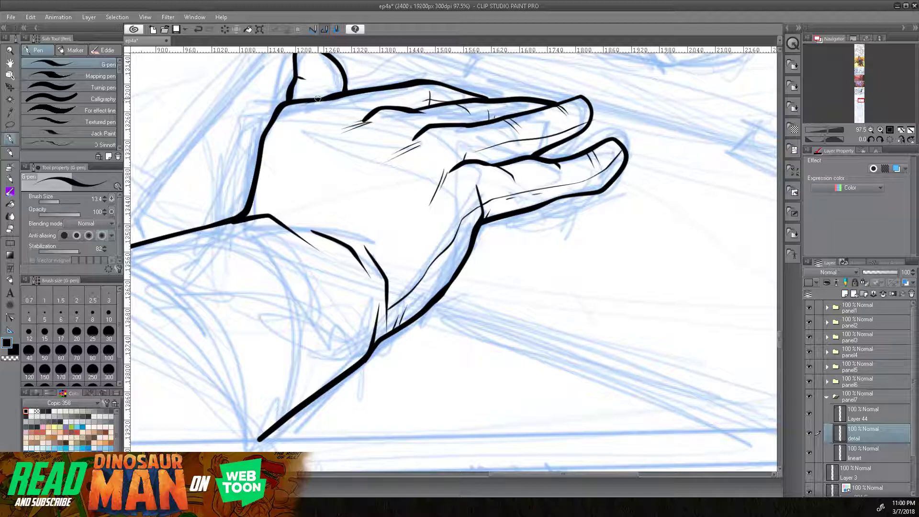
pyautogui.moveTo(263, 151); pyautogui.dragTo(273, 142)
pyautogui.moveTo(258, 210); pyautogui.dragTo(323, 205)
# - Add thin fabric folds to the sleeve and a few more crease lines across the palm
pyautogui.click(824, 130)
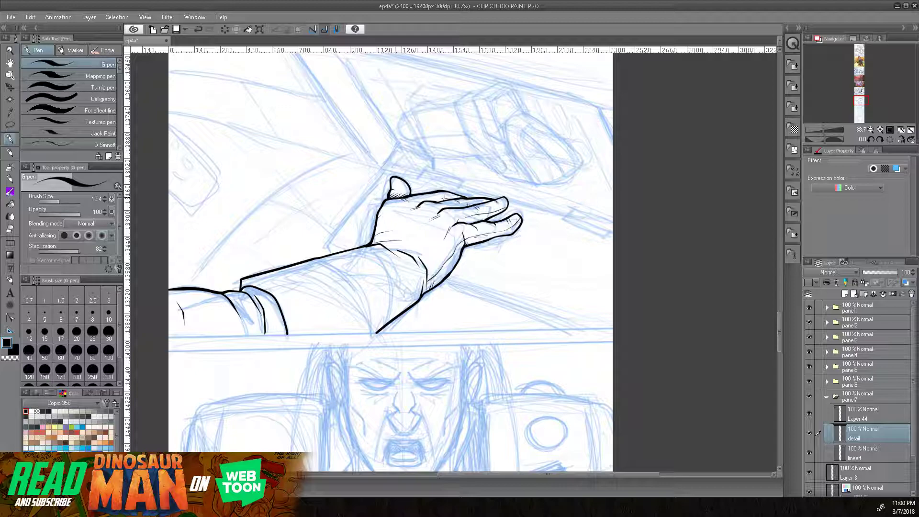
pyautogui.moveTo(504, 283); pyautogui.dragTo(524, 265)
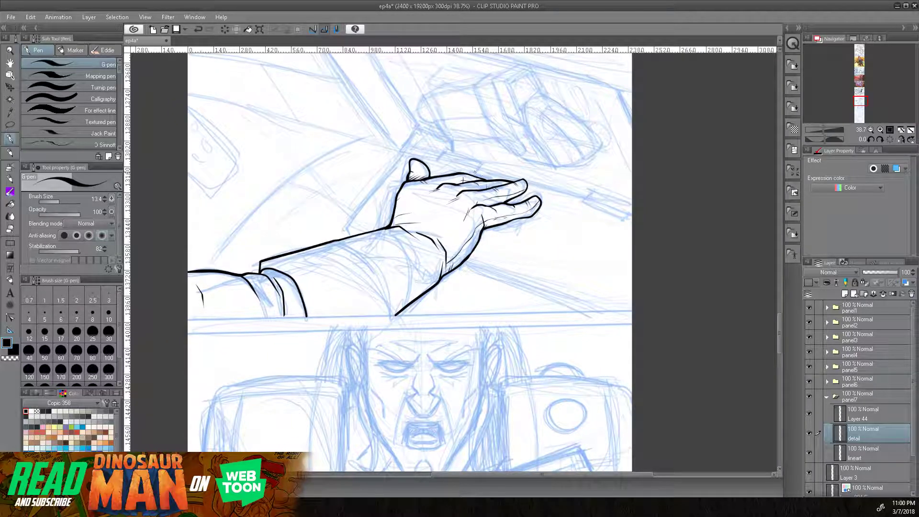
pyautogui.moveTo(412, 257); pyautogui.dragTo(404, 309)
pyautogui.moveTo(386, 281); pyautogui.dragTo(388, 293)
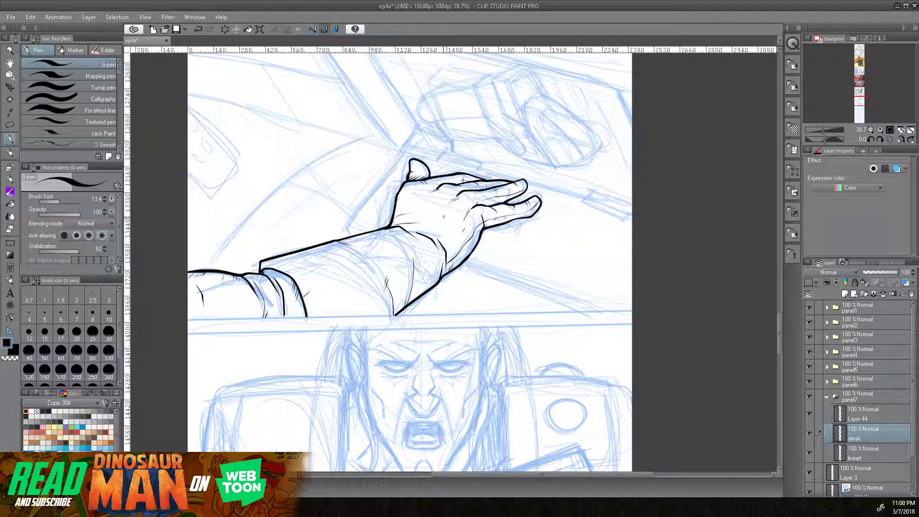
pyautogui.moveTo(416, 232); pyautogui.dragTo(441, 234)
pyautogui.moveTo(412, 207); pyautogui.dragTo(440, 199)
# - Move Layer 44 below the lineart layer and ink the outline of the flat slab behind the hand with size 11 polylines
pyautogui.click(881, 451)
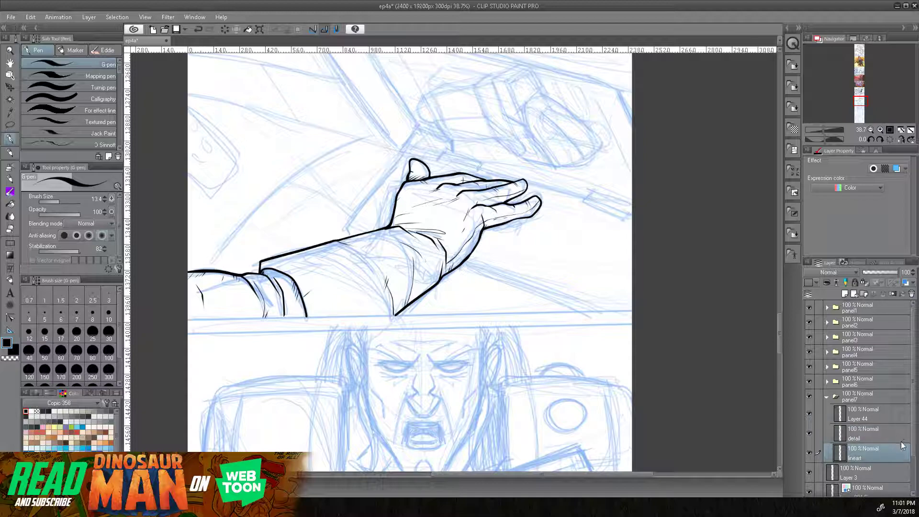
pyautogui.moveTo(877, 418); pyautogui.dragTo(886, 454)
pyautogui.click(10, 242)
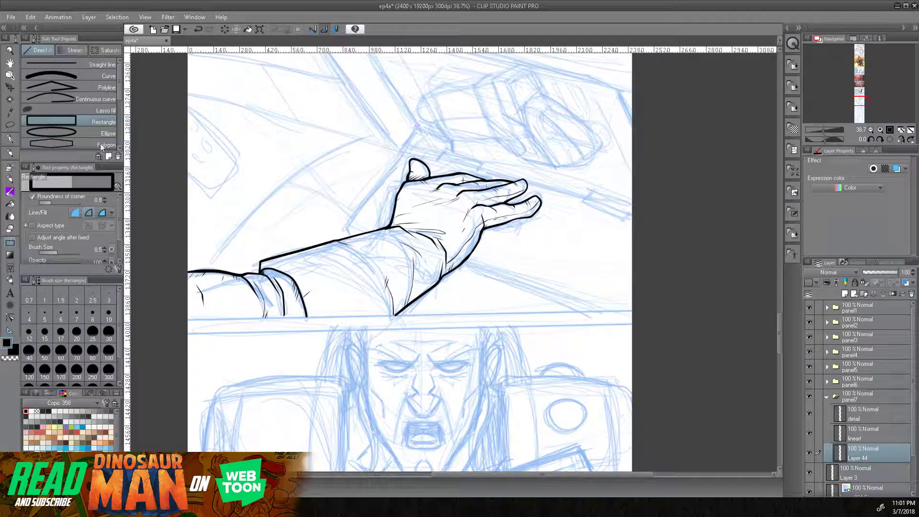
pyautogui.click(107, 88)
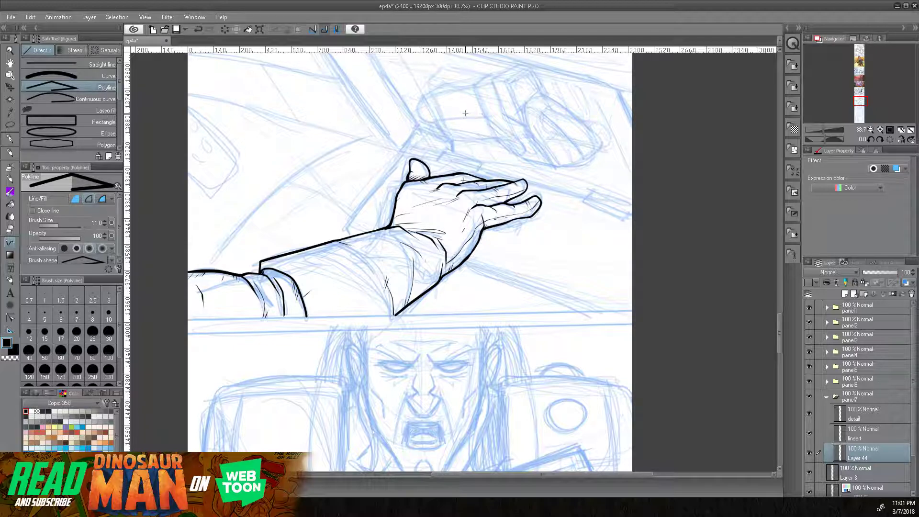
pyautogui.moveTo(586, 231); pyautogui.dragTo(573, 232)
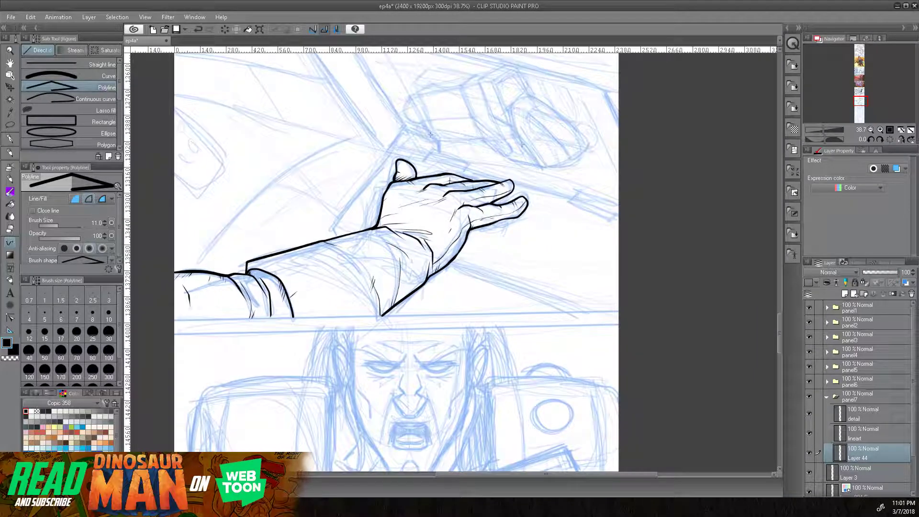
pyautogui.click(624, 216)
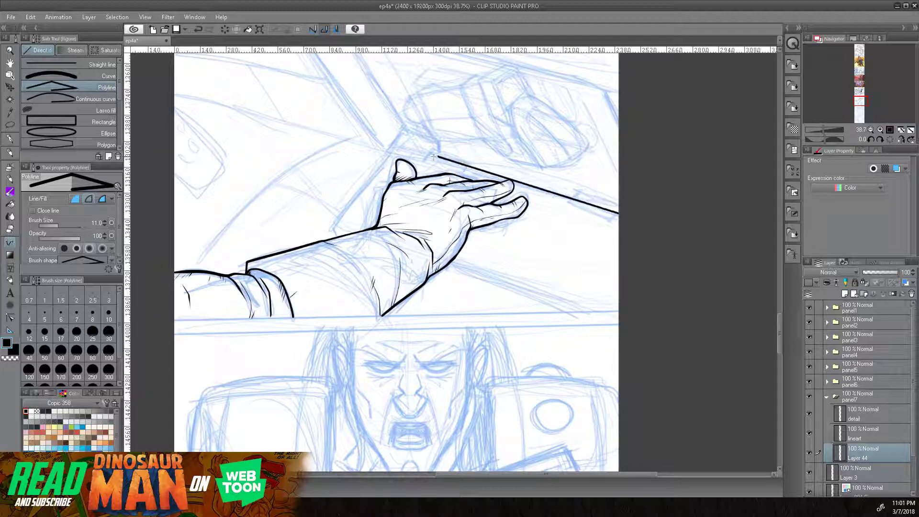
pyautogui.click(391, 153)
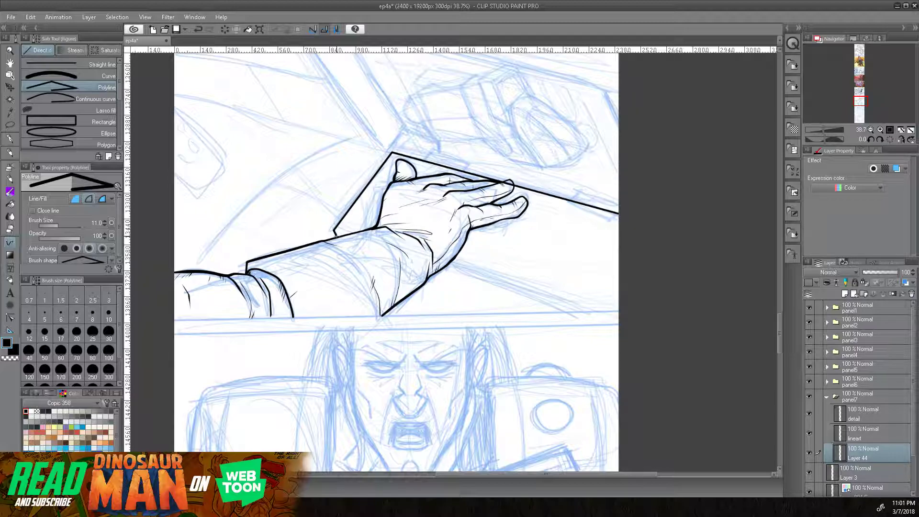
pyautogui.click(335, 235)
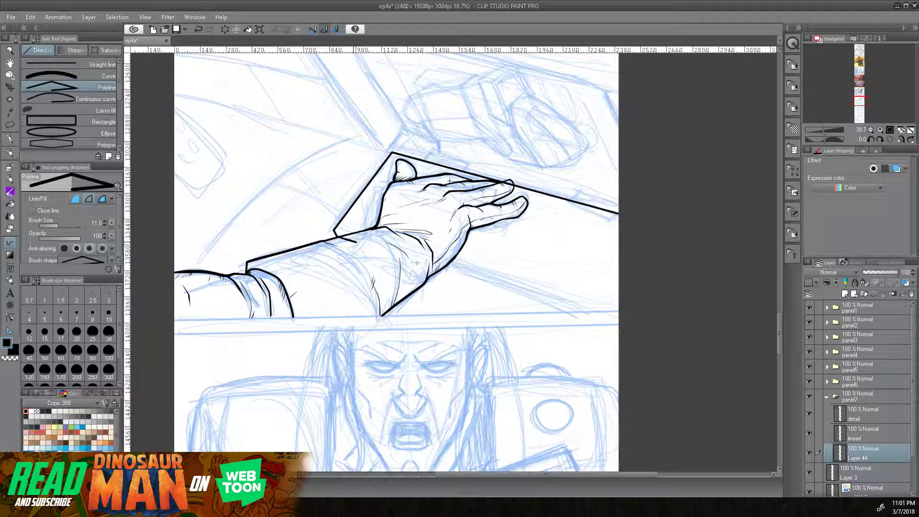
pyautogui.doubleClick(579, 313)
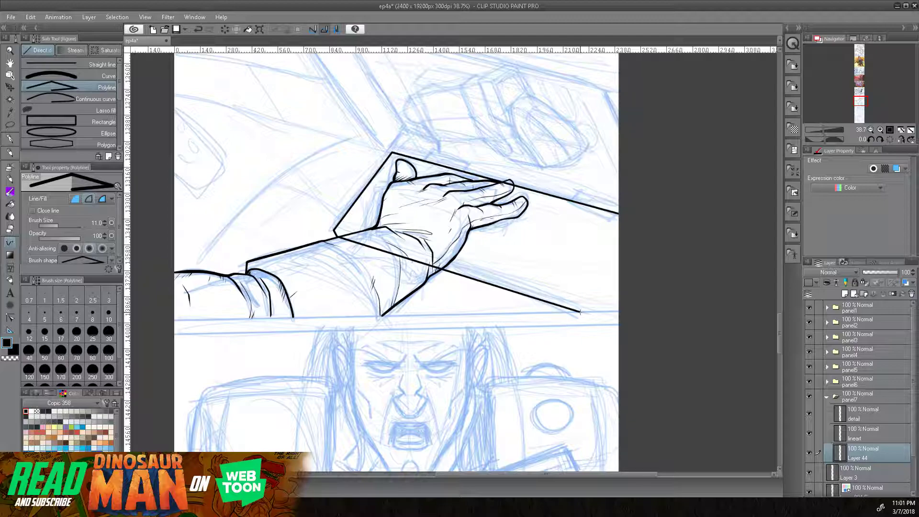
pyautogui.click(580, 313)
pyautogui.click(626, 312)
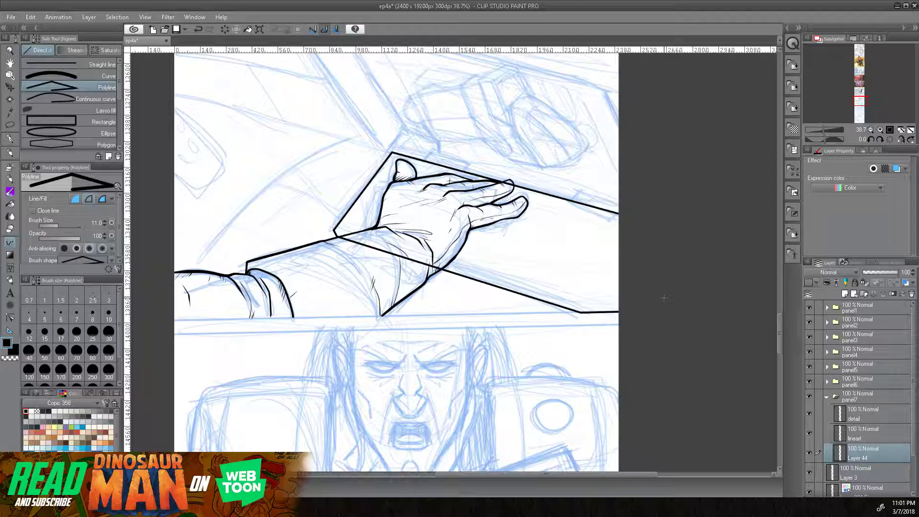
# - Set the polyline brush size to 5.4 and ink a thinner parallel line inside the slab's lower edge
pyautogui.click(55, 226)
pyautogui.click(55, 226)
pyautogui.click(336, 233)
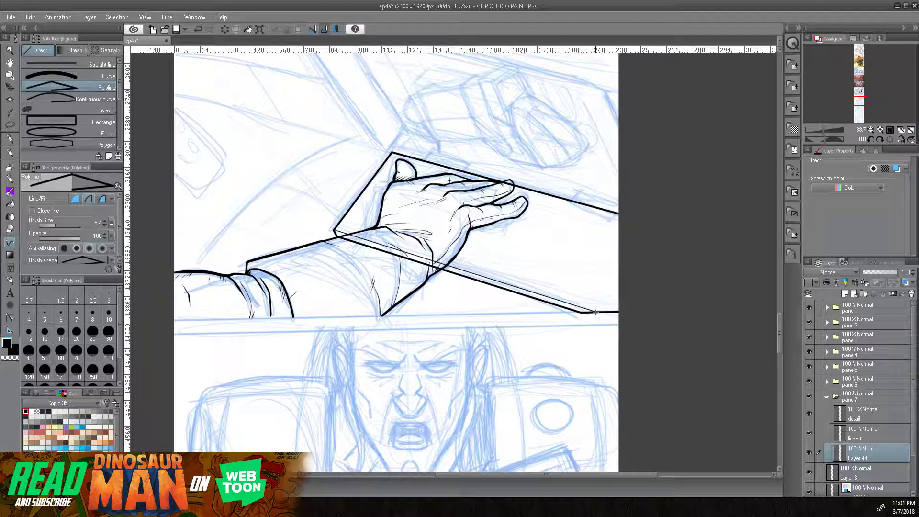
# - At brush size 6, ink a parallel line along the slab's upper edge, the short corner diagonals and the raised frame's inner side edge
pyautogui.moveTo(492, 256); pyautogui.dragTo(431, 319)
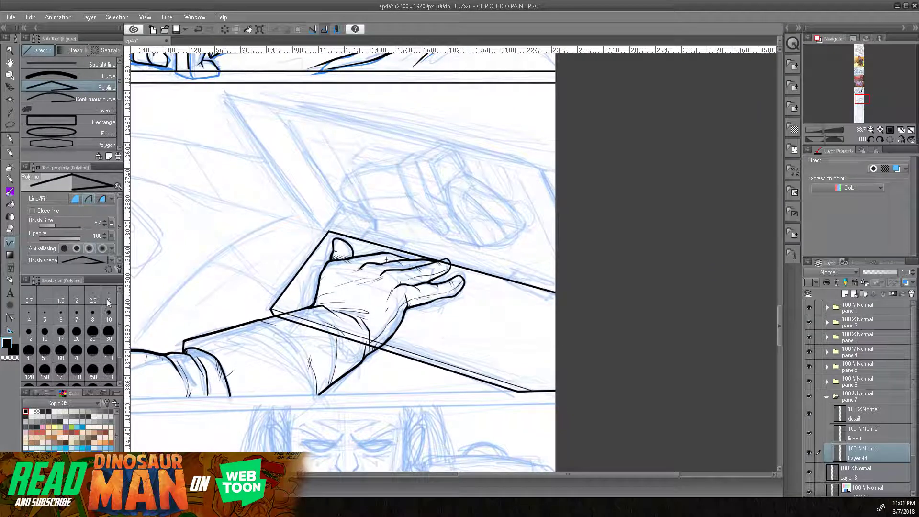
pyautogui.click(55, 225)
pyautogui.click(341, 207)
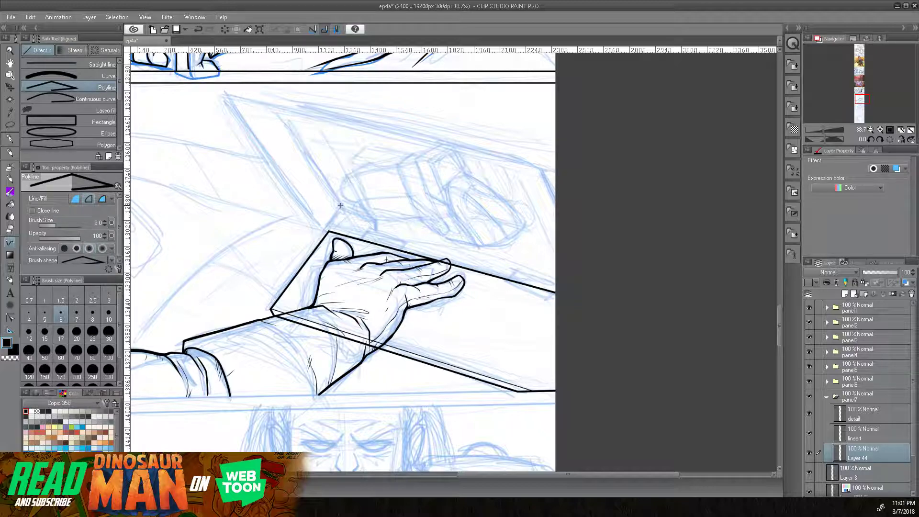
pyautogui.click(325, 231)
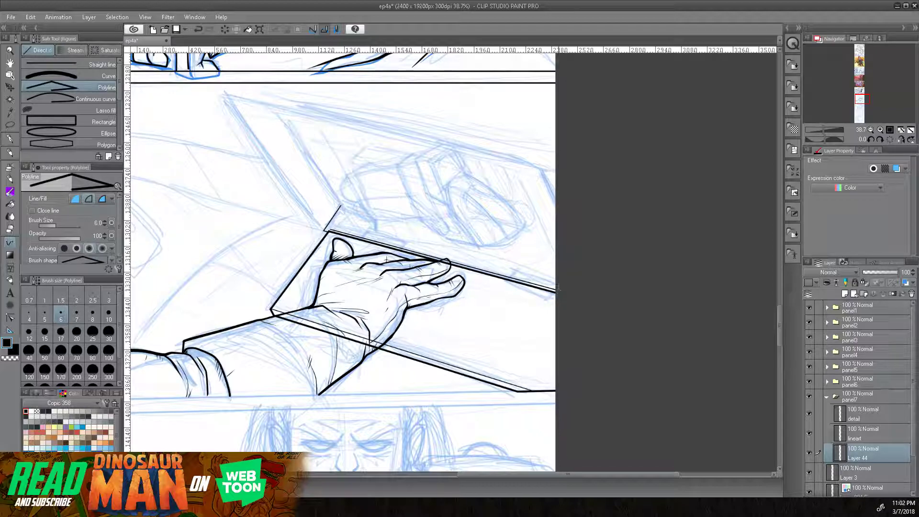
pyautogui.click(344, 208)
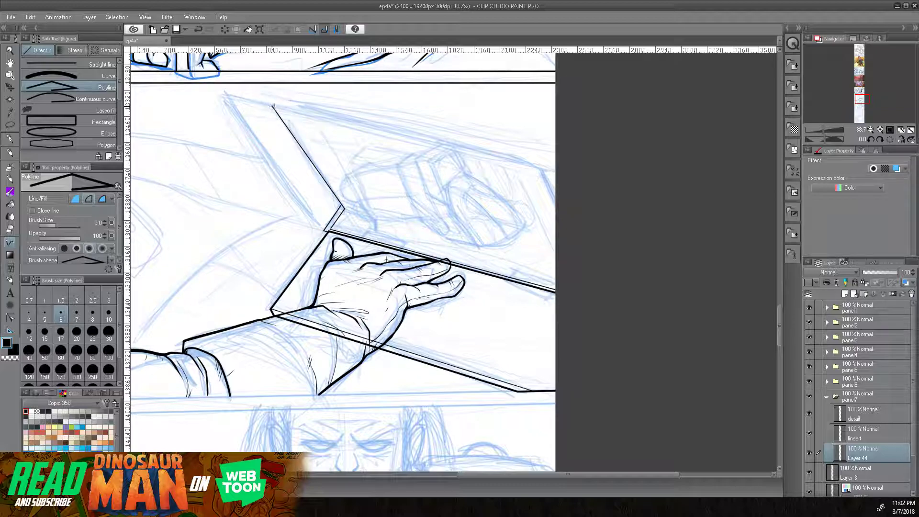
# - At brush size 8, ink the raised frame's outer side edge and its long top edge out to the page border
pyautogui.click(104, 220)
pyautogui.click(104, 220)
pyautogui.click(324, 229)
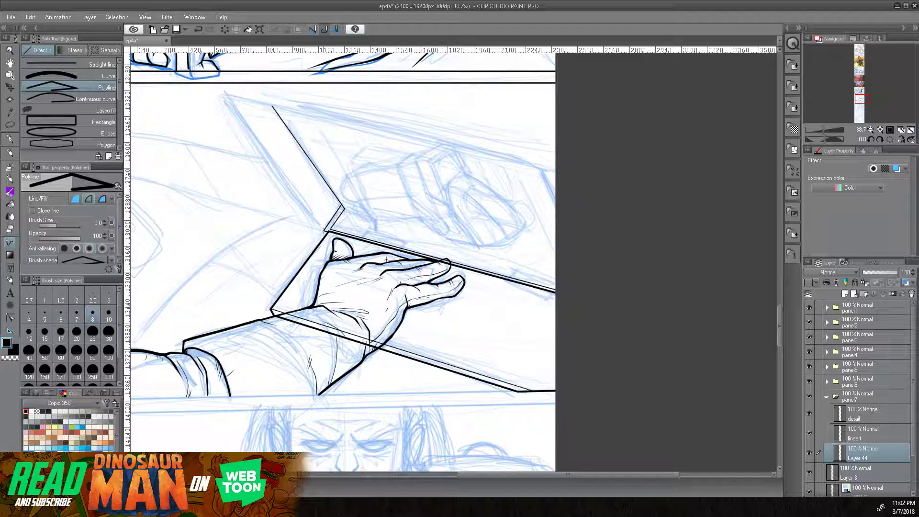
pyautogui.doubleClick(226, 95)
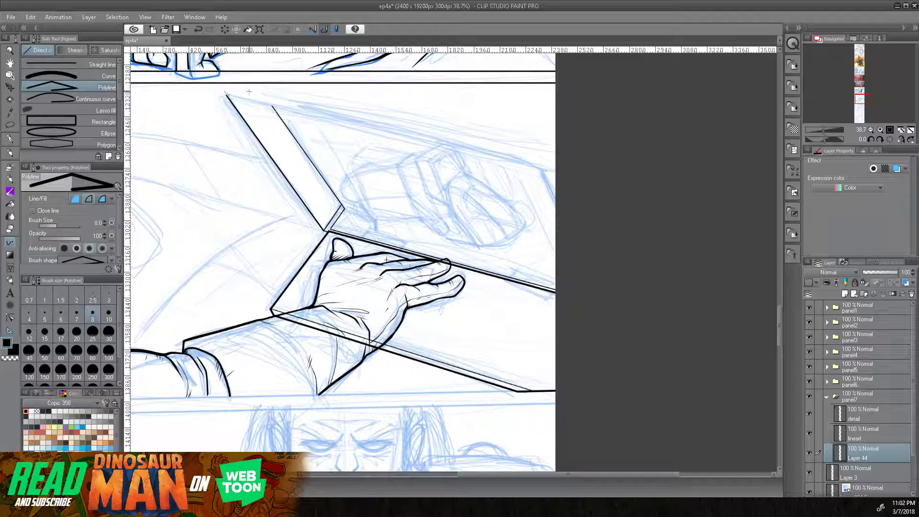
pyautogui.click(226, 94)
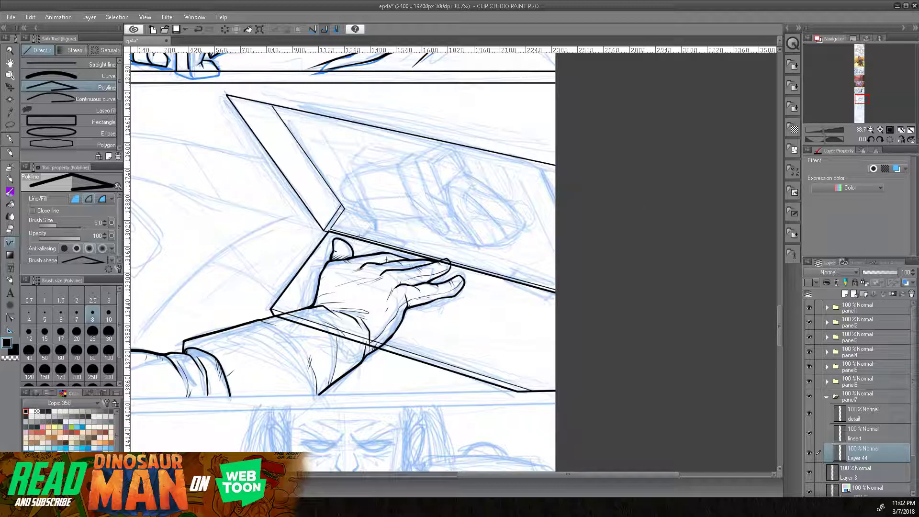
# - Ink two small rectangular tabs along the slab's upper edge, and the frame's inner lower edge at brush size 6
pyautogui.click(365, 234)
pyautogui.click(368, 230)
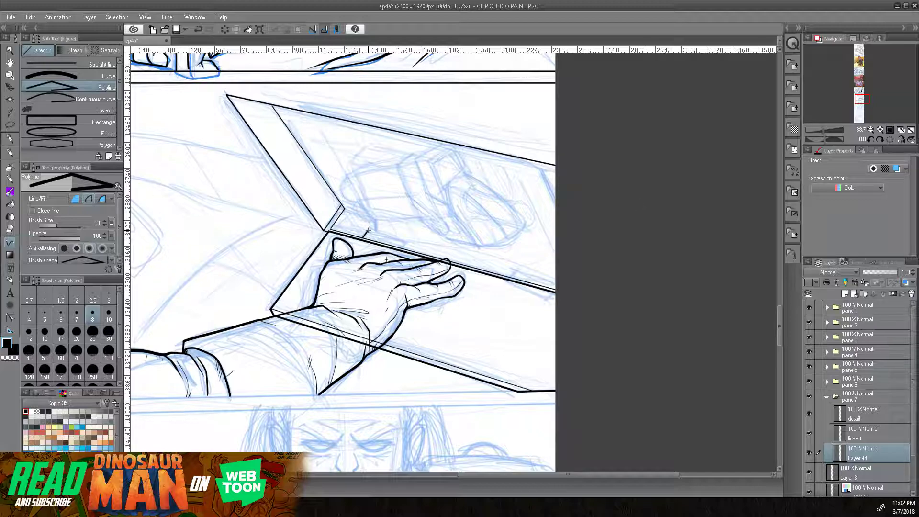
pyautogui.click(407, 242)
pyautogui.click(507, 278)
pyautogui.click(511, 266)
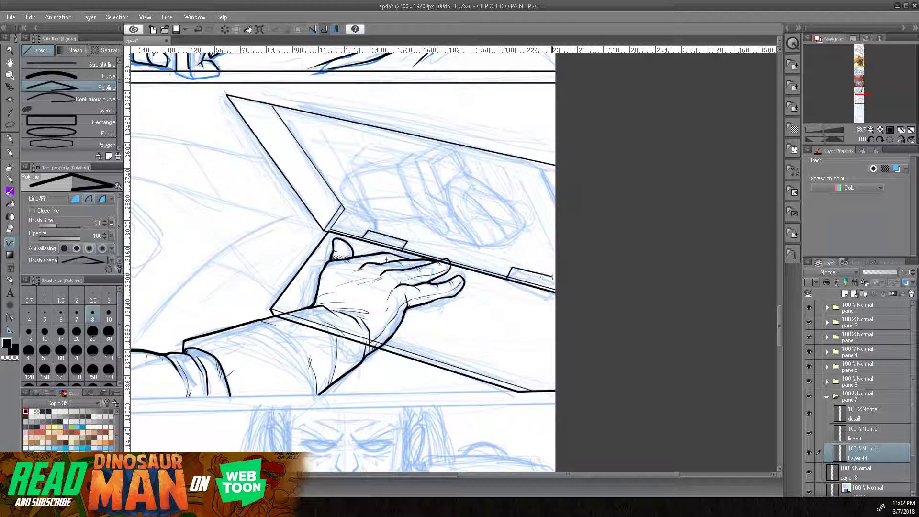
pyautogui.click(552, 278)
pyautogui.click(61, 314)
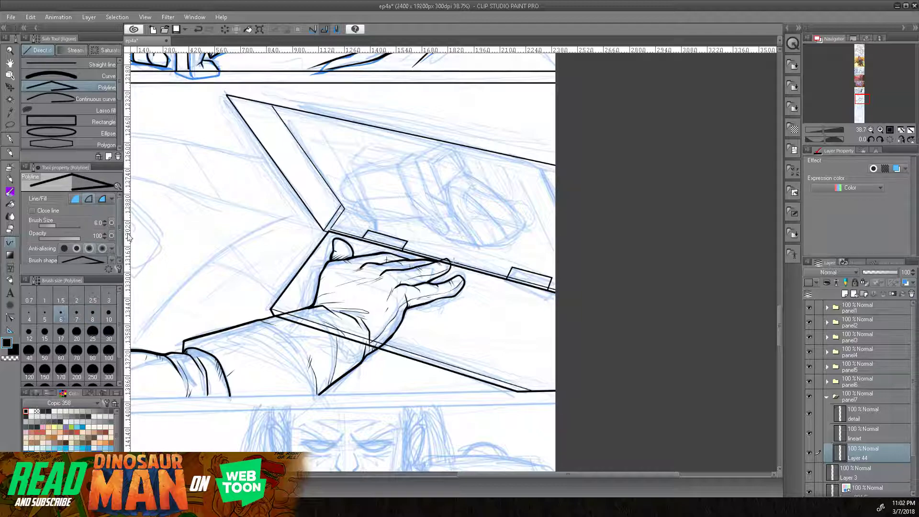
pyautogui.click(344, 207)
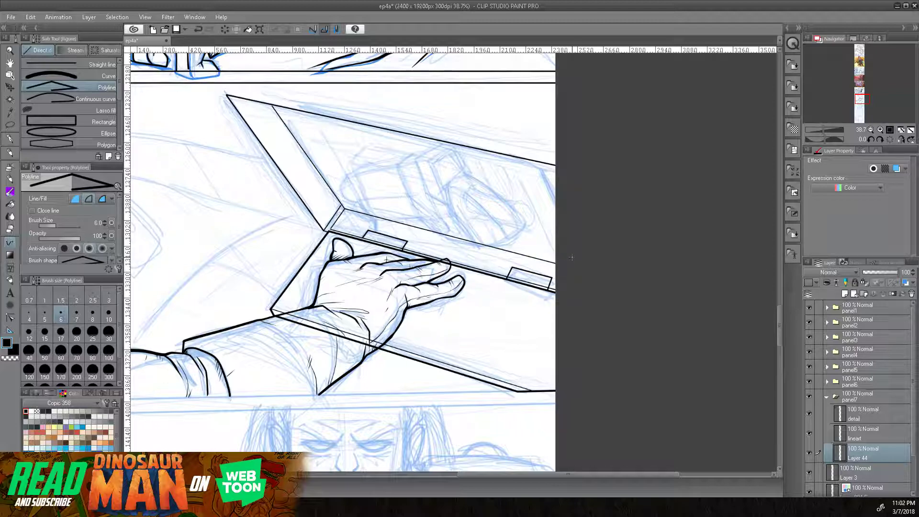
# - Ink a series of parallel diagonal stripes across the raised frame's upper corner with the Polyline tool
pyautogui.click(272, 106)
pyautogui.doubleClick(248, 125)
pyautogui.click(247, 119)
pyautogui.doubleClick(266, 103)
pyautogui.click(242, 117)
pyautogui.doubleClick(260, 103)
pyautogui.click(238, 109)
pyautogui.doubleClick(253, 102)
pyautogui.click(235, 106)
pyautogui.doubleClick(249, 98)
pyautogui.doubleClick(239, 98)
# - Fill the tip of the frame's upper corner and the separate diagonal stripe below it with black
pyautogui.click(10, 204)
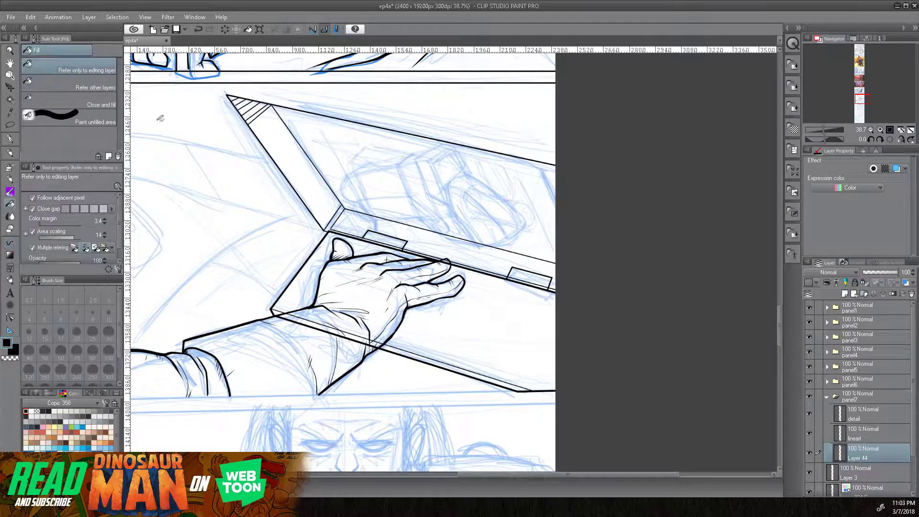
pyautogui.click(234, 98)
pyautogui.click(246, 104)
pyautogui.click(248, 105)
pyautogui.click(253, 106)
pyautogui.click(244, 112)
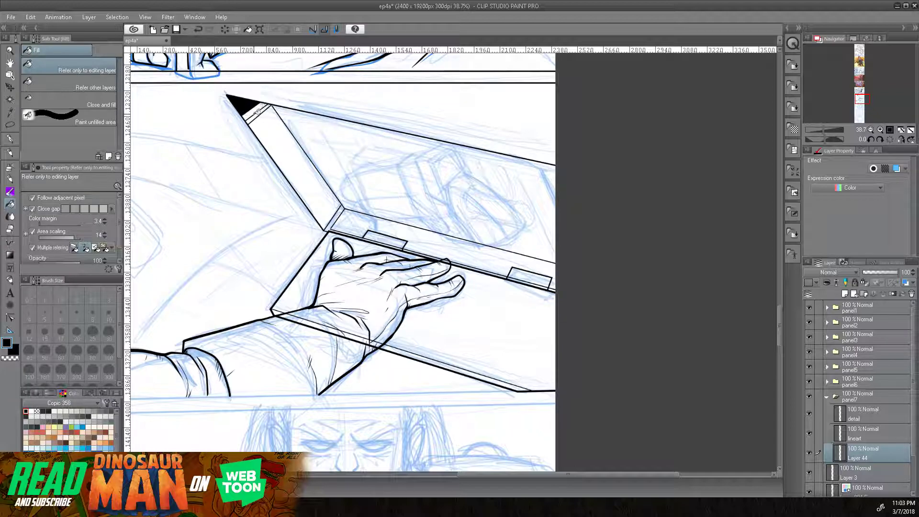
pyautogui.click(258, 113)
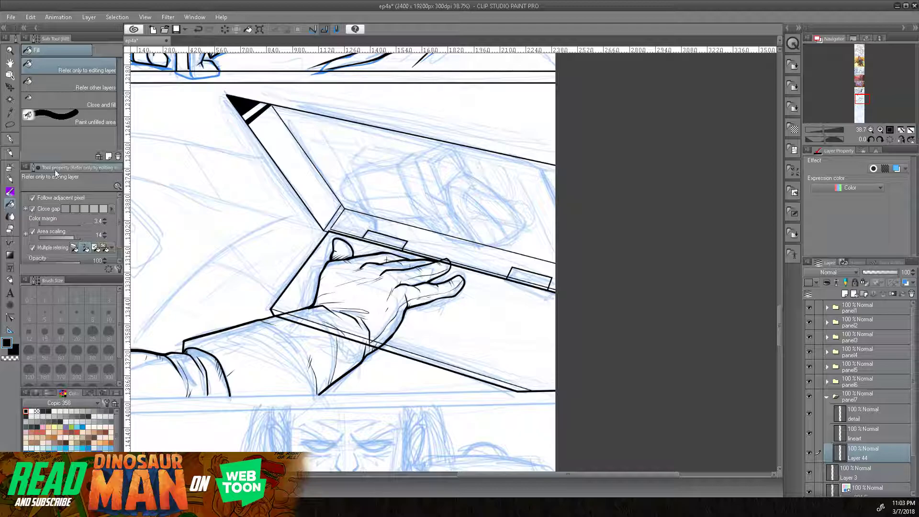
# - Ink the large curved form above the forearm with the G-pen, adding its patch outline, seam lines and small texture marks
pyautogui.click(9, 245)
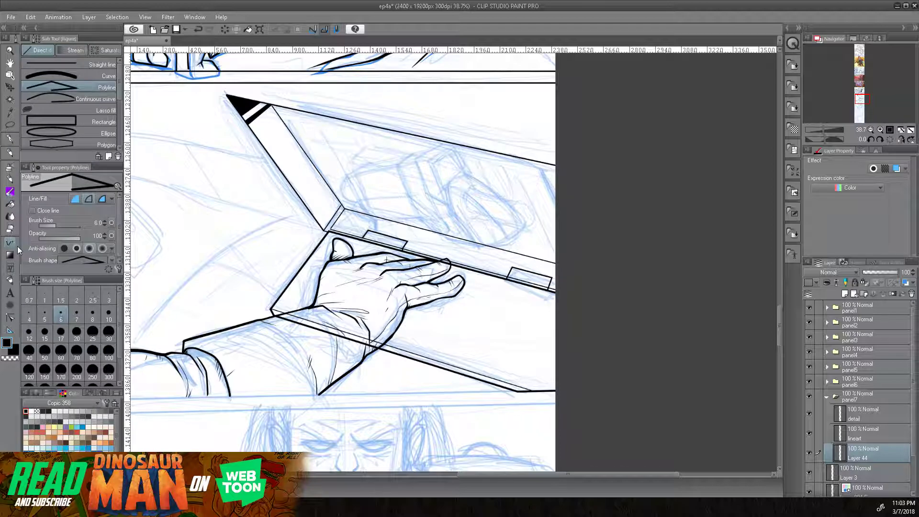
pyautogui.moveTo(455, 231)
pyautogui.mouseDown()
pyautogui.moveTo(503, 273)
pyautogui.moveTo(529, 206)
pyautogui.mouseUp()
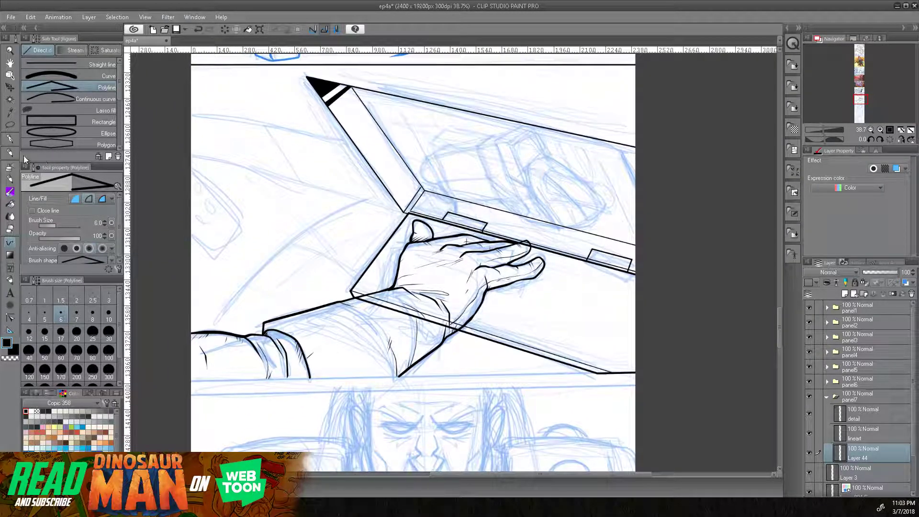
pyautogui.press('p')
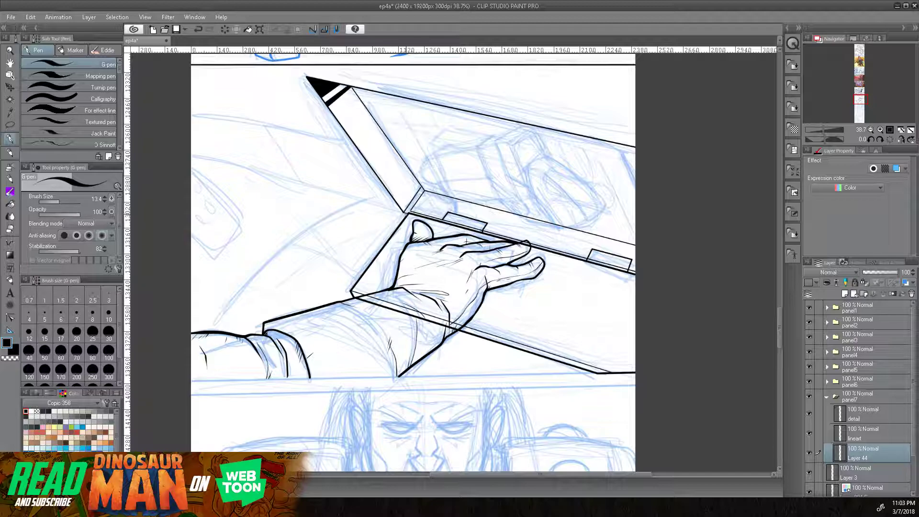
pyautogui.moveTo(406, 211)
pyautogui.mouseDown()
pyautogui.moveTo(347, 209)
pyautogui.moveTo(315, 220)
pyautogui.moveTo(237, 286)
pyautogui.moveTo(205, 331)
pyautogui.mouseUp()
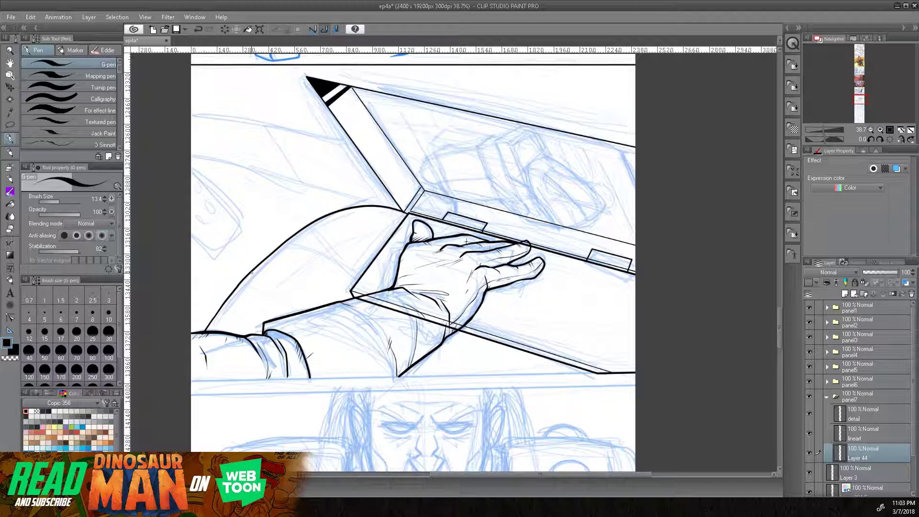
pyautogui.moveTo(239, 285)
pyautogui.mouseDown()
pyautogui.moveTo(259, 293)
pyautogui.moveTo(290, 263)
pyautogui.moveTo(278, 256)
pyautogui.mouseUp()
pyautogui.moveTo(263, 286); pyautogui.dragTo(261, 295)
pyautogui.moveTo(381, 231)
pyautogui.mouseDown()
pyautogui.moveTo(330, 256)
pyautogui.moveTo(360, 272)
pyautogui.moveTo(329, 259)
pyautogui.moveTo(278, 298)
pyautogui.moveTo(305, 311)
pyautogui.moveTo(251, 333)
pyautogui.mouseUp()
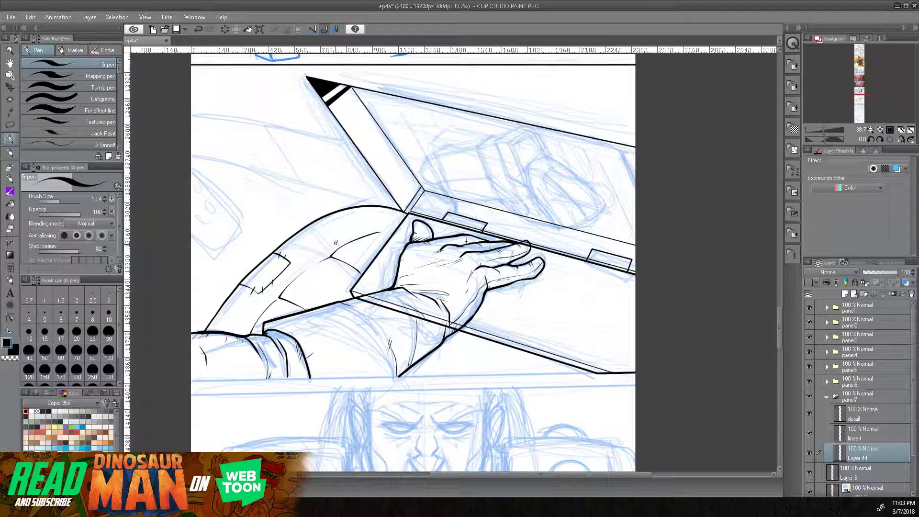
pyautogui.moveTo(372, 218); pyautogui.dragTo(370, 222)
pyautogui.moveTo(375, 218); pyautogui.dragTo(374, 222)
# - Ink short contour lines and a band of dense hatching beneath the slab's lower edge, beside the wrist
pyautogui.scroll(-3, 334, 305)
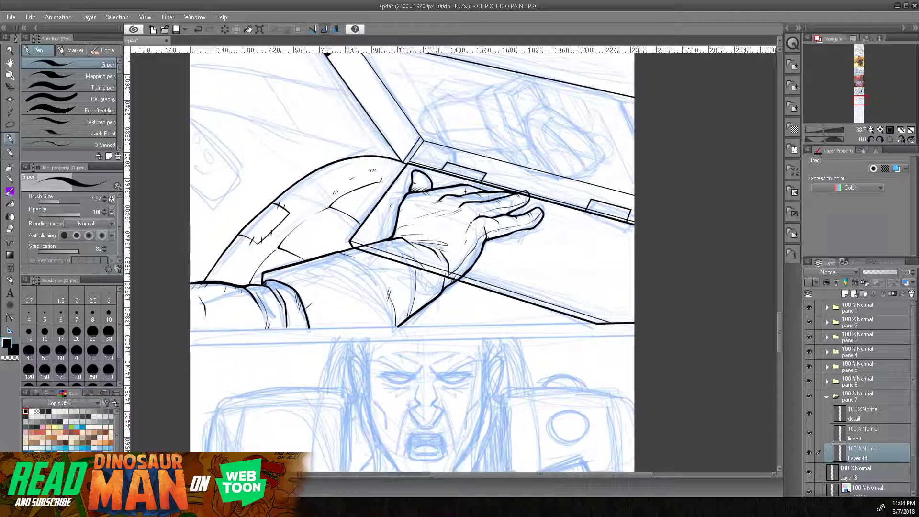
pyautogui.moveTo(506, 286); pyautogui.dragTo(490, 229)
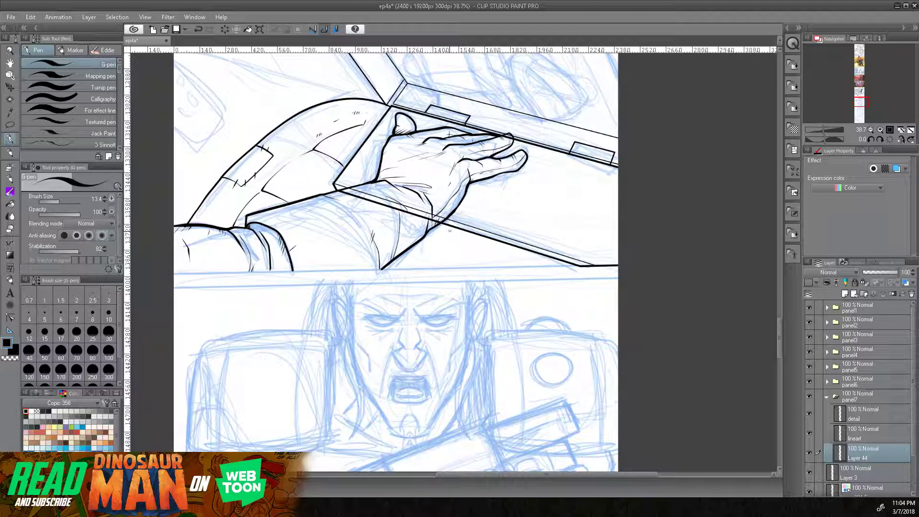
pyautogui.moveTo(453, 227)
pyautogui.mouseDown()
pyautogui.moveTo(430, 244)
pyautogui.moveTo(460, 259)
pyautogui.mouseUp()
pyautogui.moveTo(503, 243)
pyautogui.mouseDown()
pyautogui.moveTo(492, 263)
pyautogui.moveTo(510, 267)
pyautogui.mouseUp()
pyautogui.moveTo(523, 248)
pyautogui.mouseDown()
pyautogui.moveTo(512, 268)
pyautogui.moveTo(522, 255)
pyautogui.mouseUp()
pyautogui.moveTo(528, 247); pyautogui.dragTo(518, 267)
pyautogui.moveTo(533, 250); pyautogui.dragTo(524, 267)
pyautogui.moveTo(536, 251); pyautogui.dragTo(527, 267)
pyautogui.moveTo(541, 252); pyautogui.dragTo(530, 266)
pyautogui.moveTo(541, 254); pyautogui.dragTo(530, 268)
pyautogui.moveTo(541, 255); pyautogui.dragTo(534, 268)
pyautogui.moveTo(545, 256); pyautogui.dragTo(537, 267)
pyautogui.moveTo(546, 258); pyautogui.dragTo(539, 267)
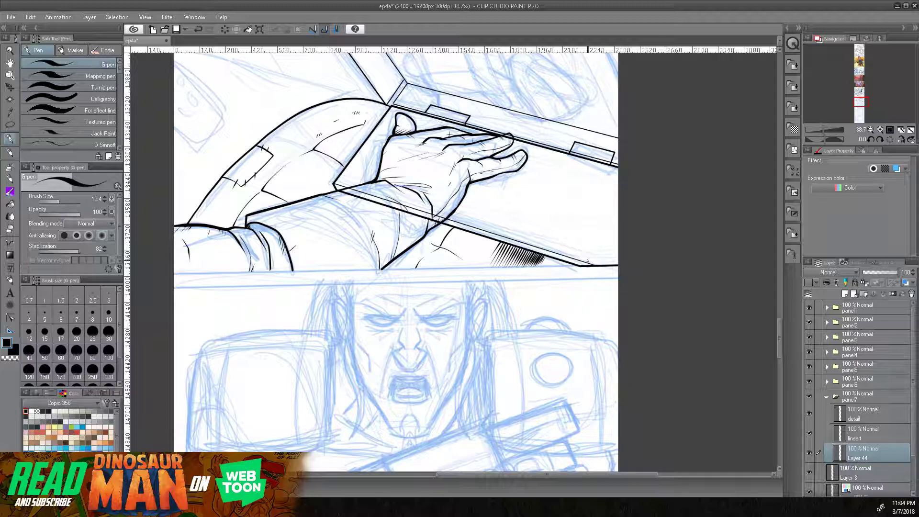
# - Draw a thin full-width rectangle along the panel's lower border as the gutter, undoing the first attempt and redrawing it slightly taller
pyautogui.click(10, 242)
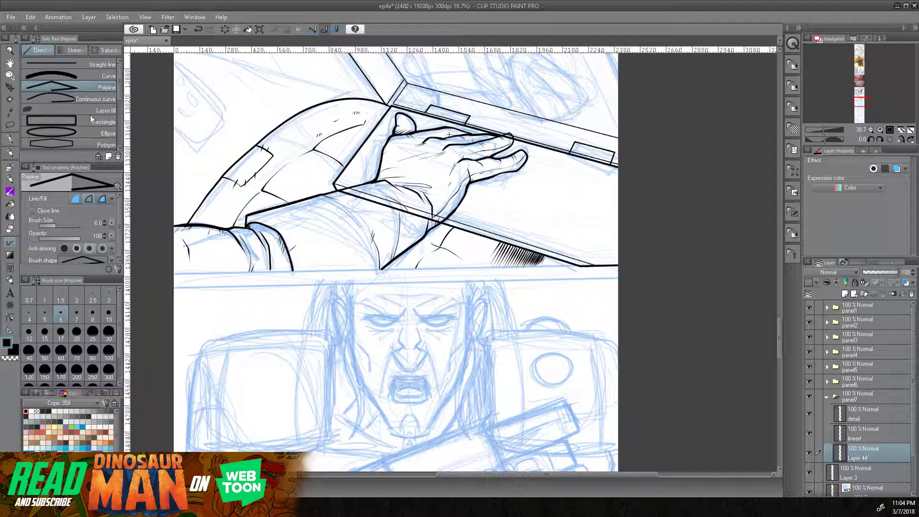
pyautogui.moveTo(171, 274); pyautogui.dragTo(630, 268)
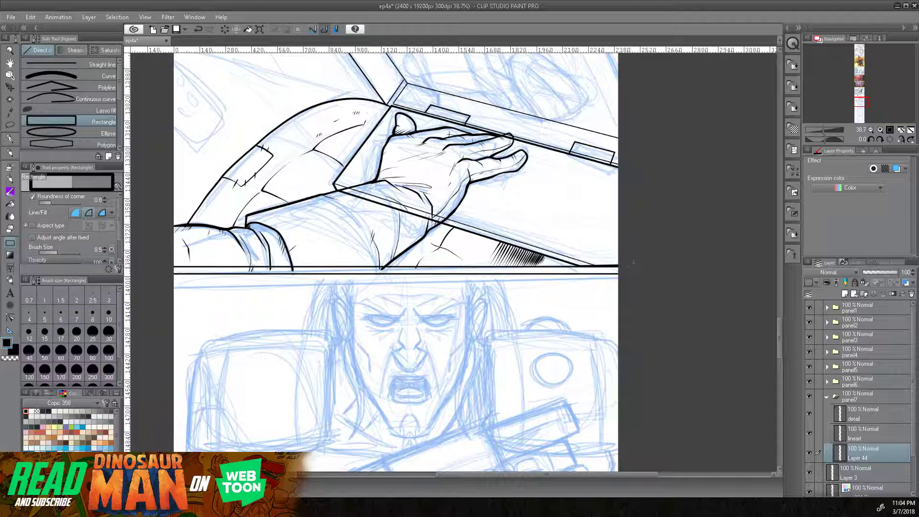
pyautogui.click(201, 30)
pyautogui.moveTo(620, 264); pyautogui.dragTo(171, 276)
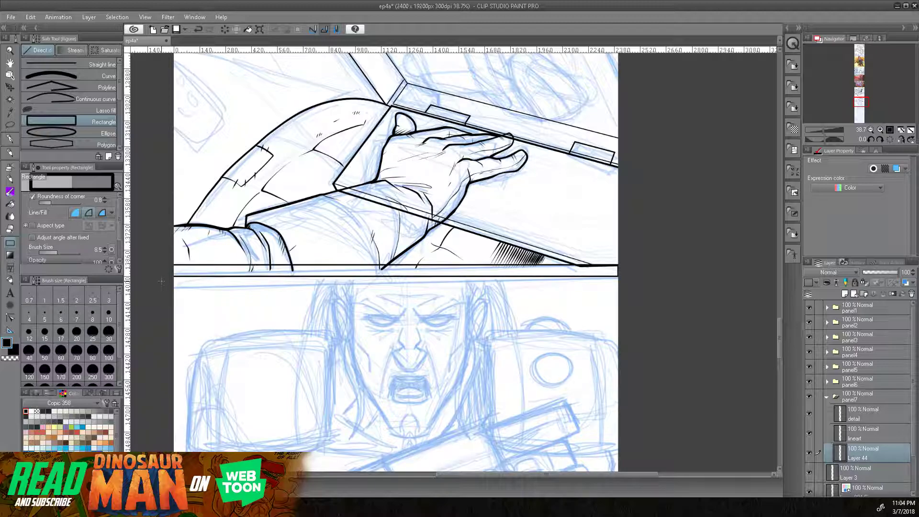
# - Undo the last gutter rectangle and redraw it along the panel's lower border, extending beyond the page's left edge
pyautogui.click(197, 29)
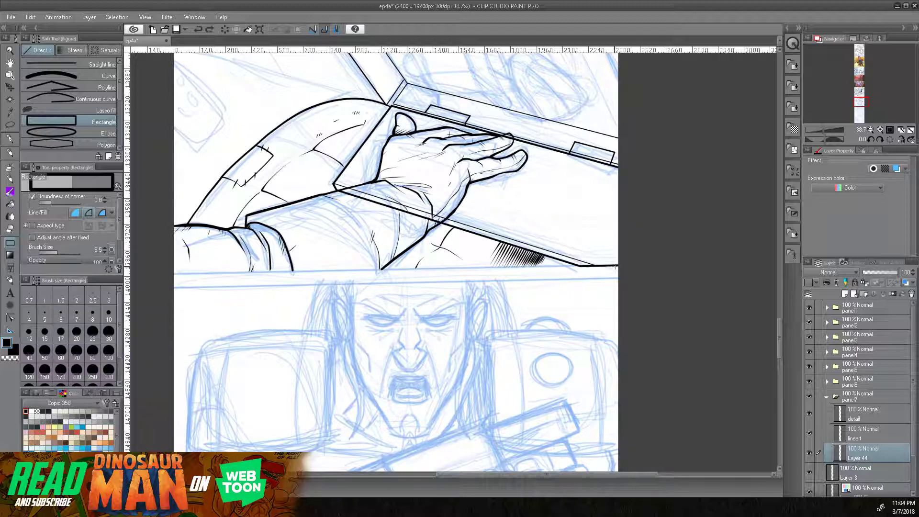
pyautogui.moveTo(618, 266); pyautogui.dragTo(165, 278)
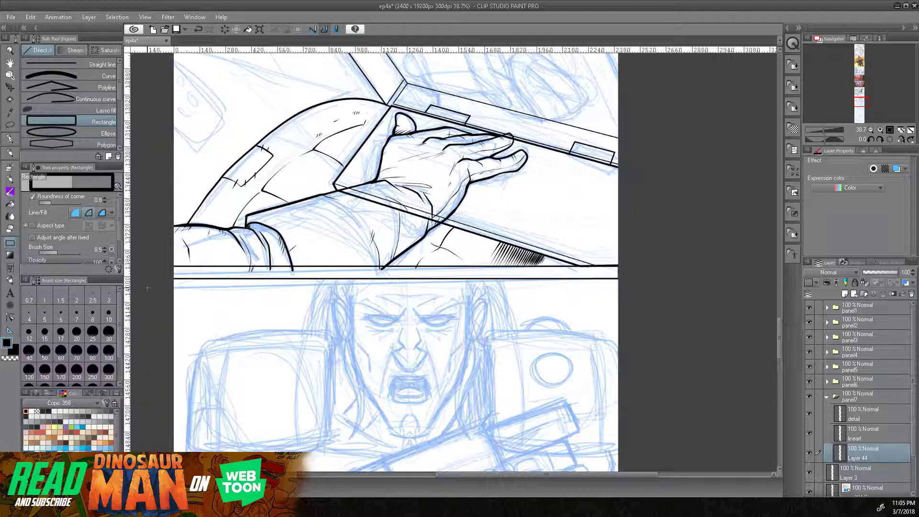
# - Erase linework overshooting the lower border and the frame lines crossing the forearm, using the G-pen with transparent colour at size 26.4
pyautogui.click(10, 139)
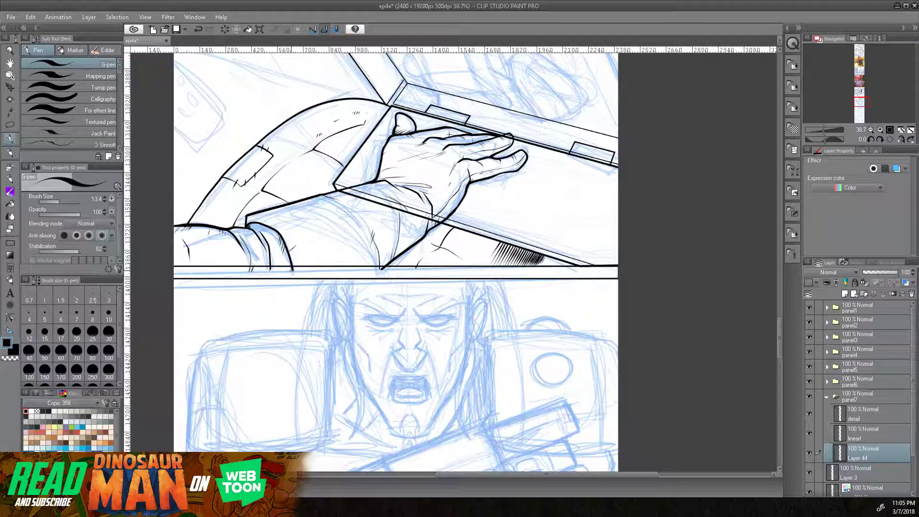
pyautogui.click(62, 201)
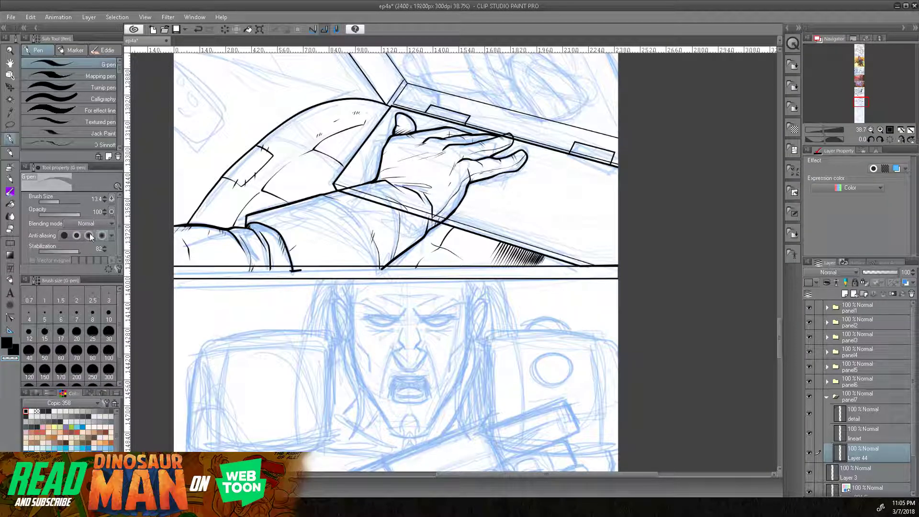
pyautogui.click(72, 200)
pyautogui.hotkey('ctrl', 'z')
pyautogui.hotkey('alt', ']')
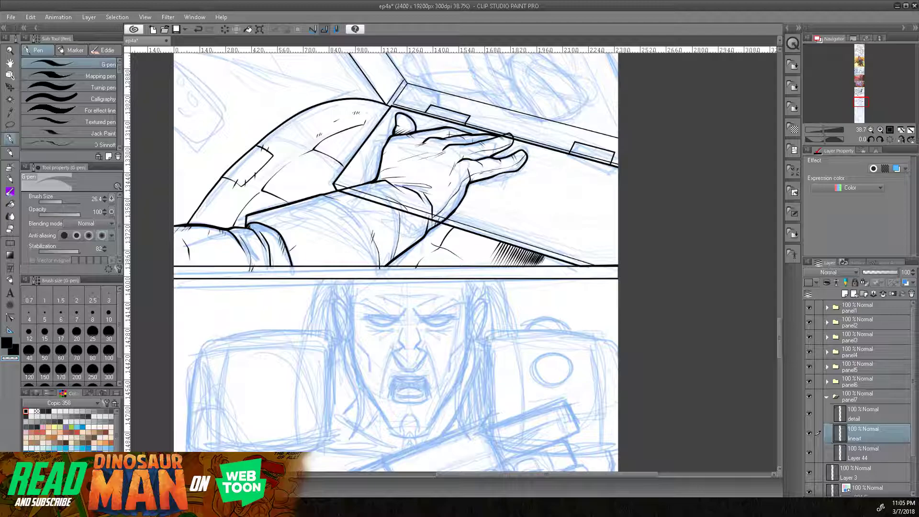
pyautogui.click(870, 415)
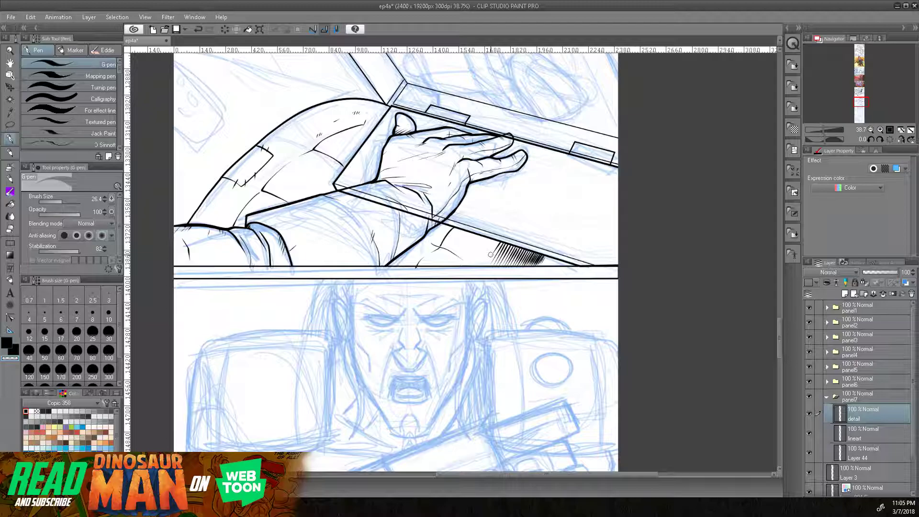
pyautogui.click(872, 431)
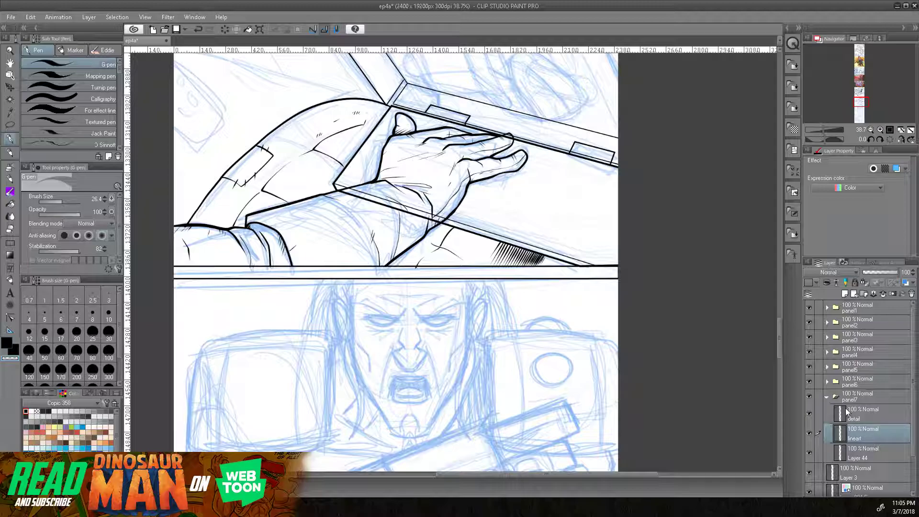
pyautogui.click(868, 445)
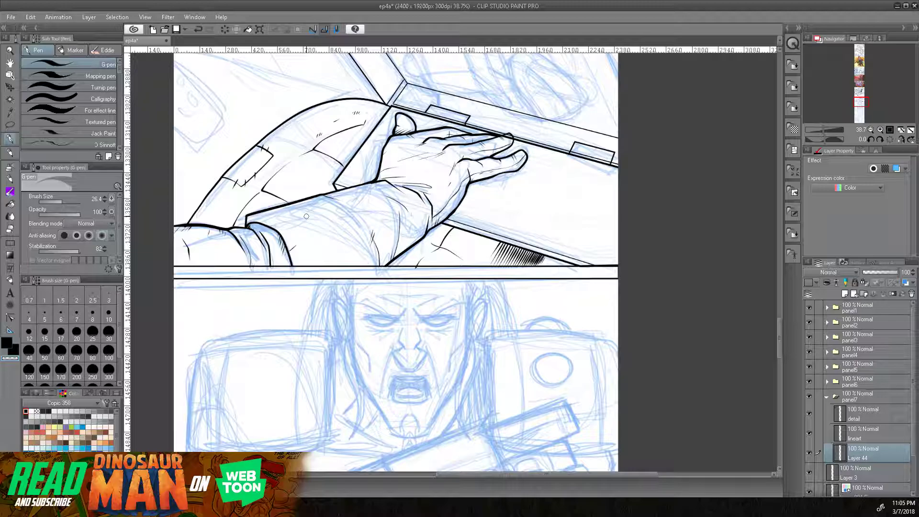
# - Merge the lineart layer down into Layer 44 in the panel7 folder
pyautogui.moveTo(561, 197); pyautogui.dragTo(560, 232)
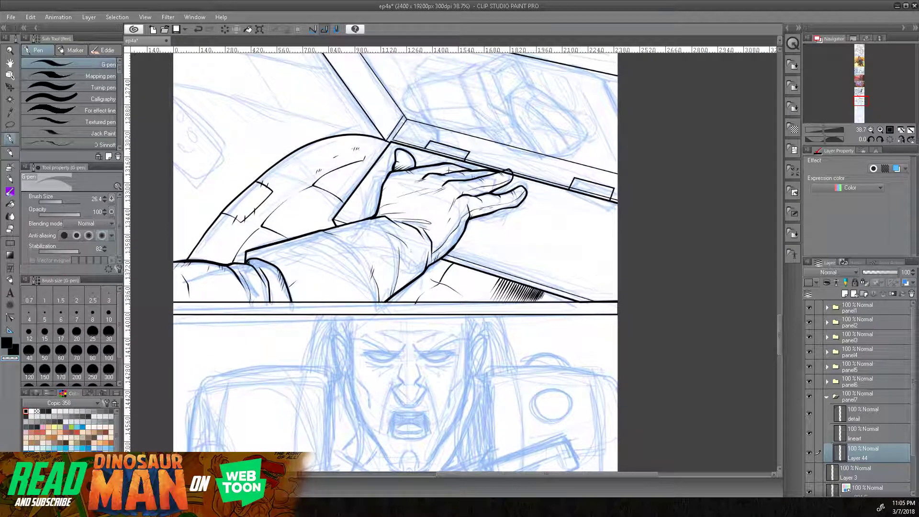
pyautogui.click(885, 431)
pyautogui.click(883, 294)
# - Fill the narrow corner beneath the slab's lower edge, beside the dense hatching, with black
pyautogui.click(10, 204)
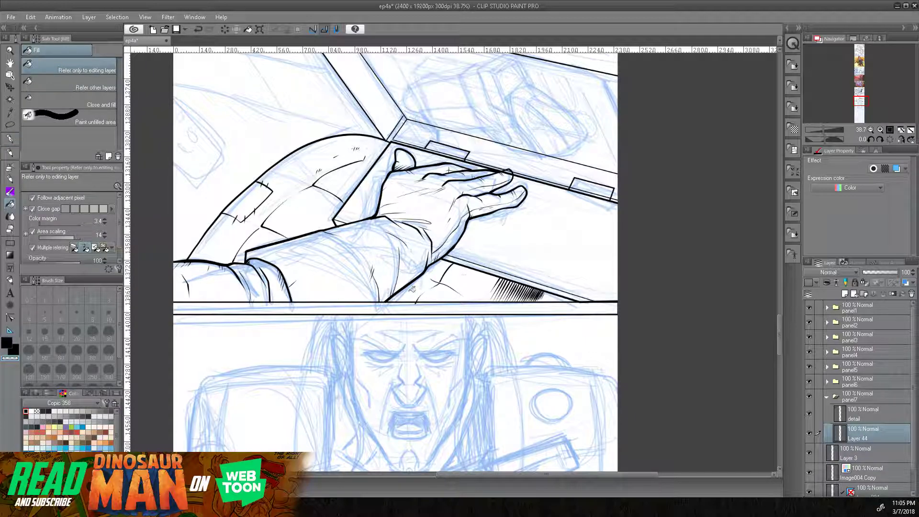
pyautogui.press('c')
pyautogui.click(555, 297)
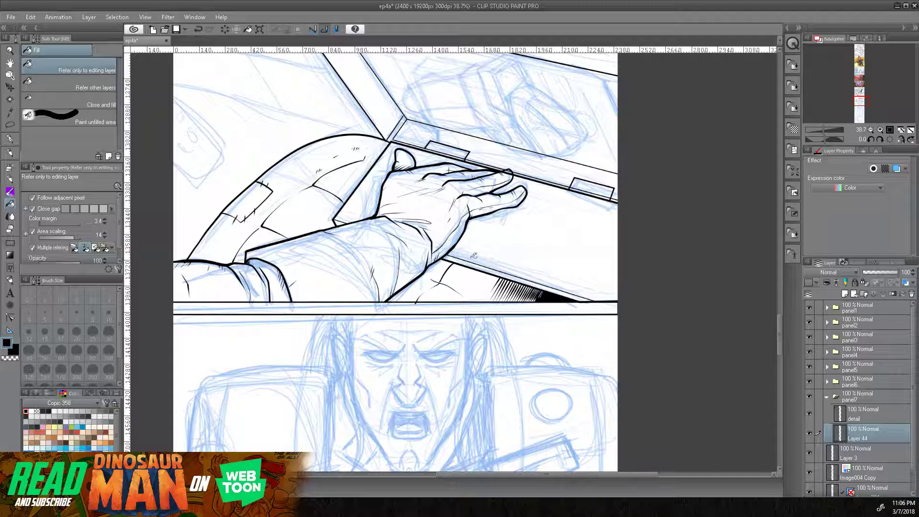
# - Ink the long sloping contour and its seam lines behind the curved form with the G-pen, redrawing the lower seam once
pyautogui.moveTo(332, 182); pyautogui.dragTo(372, 234)
pyautogui.press('p')
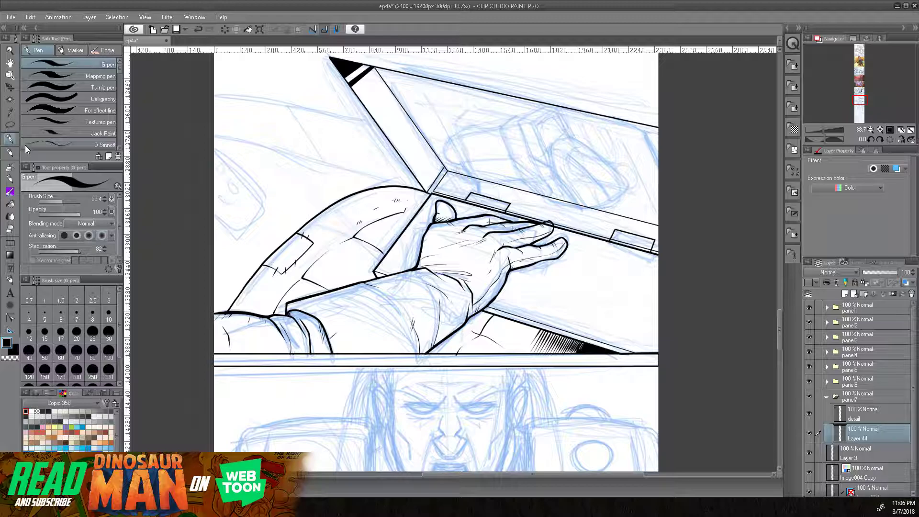
pyautogui.moveTo(426, 191)
pyautogui.mouseDown()
pyautogui.moveTo(220, 134)
pyautogui.moveTo(126, 136)
pyautogui.mouseUp()
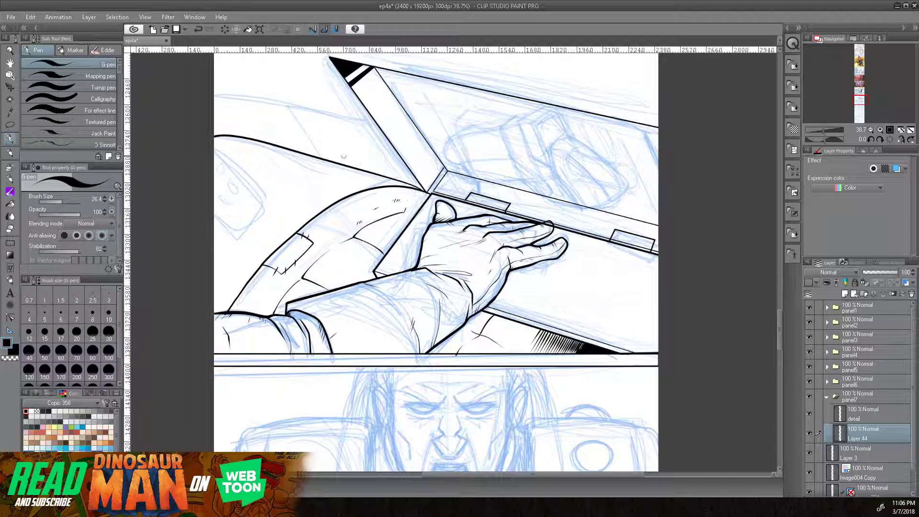
pyautogui.moveTo(287, 104); pyautogui.dragTo(342, 176)
pyautogui.moveTo(229, 138); pyautogui.dragTo(329, 211)
pyautogui.click(201, 29)
pyautogui.moveTo(223, 137); pyautogui.dragTo(328, 212)
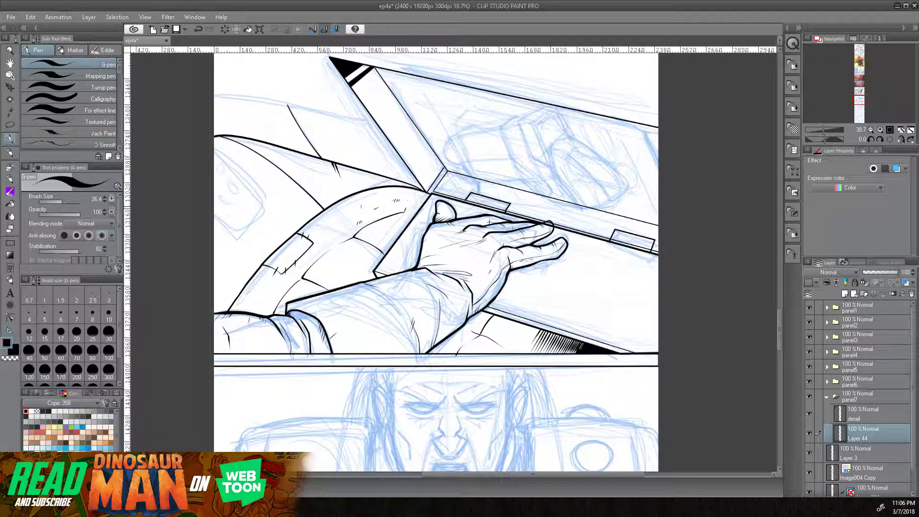
# - Draw a parallel outer edge around the raised frame and two thin background curves to its left with the Continuous curve tool
pyautogui.moveTo(357, 230); pyautogui.dragTo(392, 264)
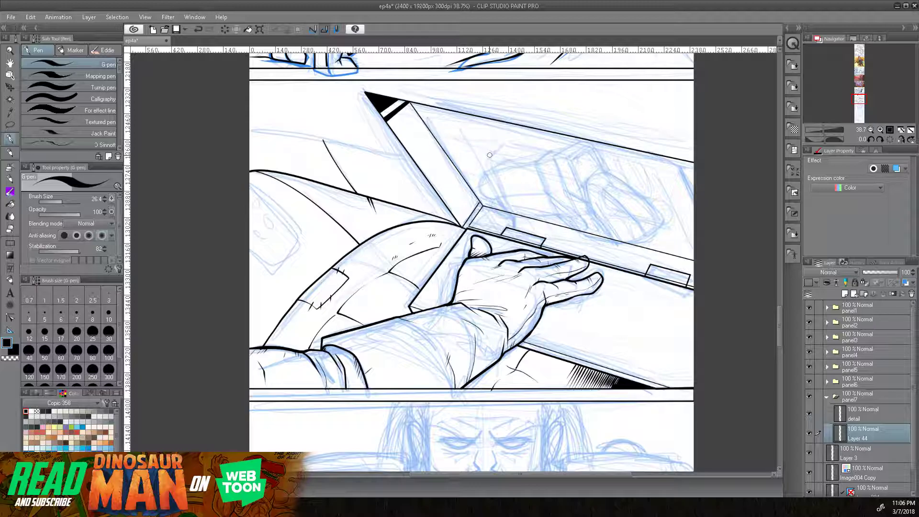
pyautogui.click(10, 243)
pyautogui.click(101, 99)
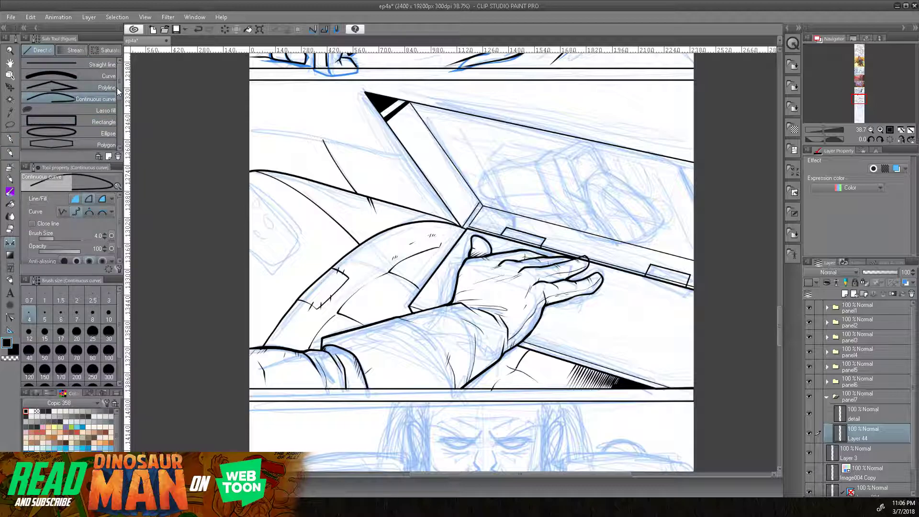
pyautogui.click(454, 222)
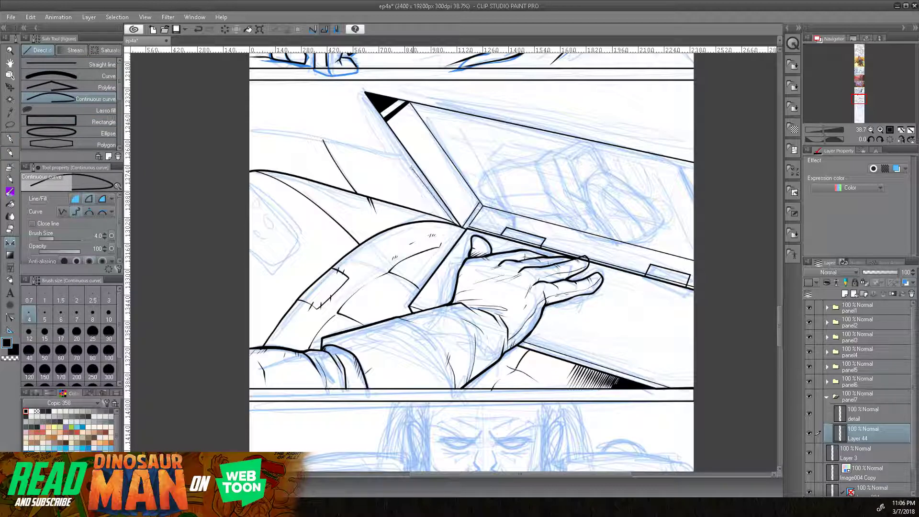
pyautogui.click(363, 89)
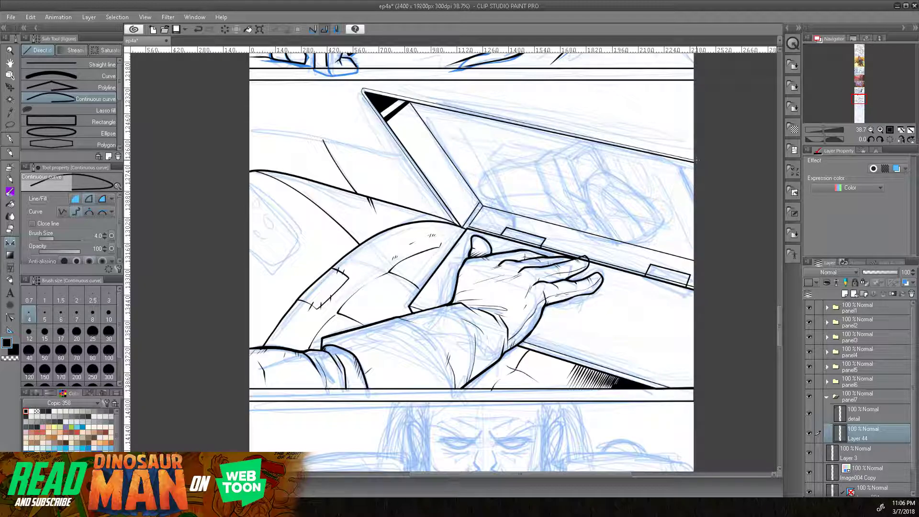
pyautogui.click(242, 133)
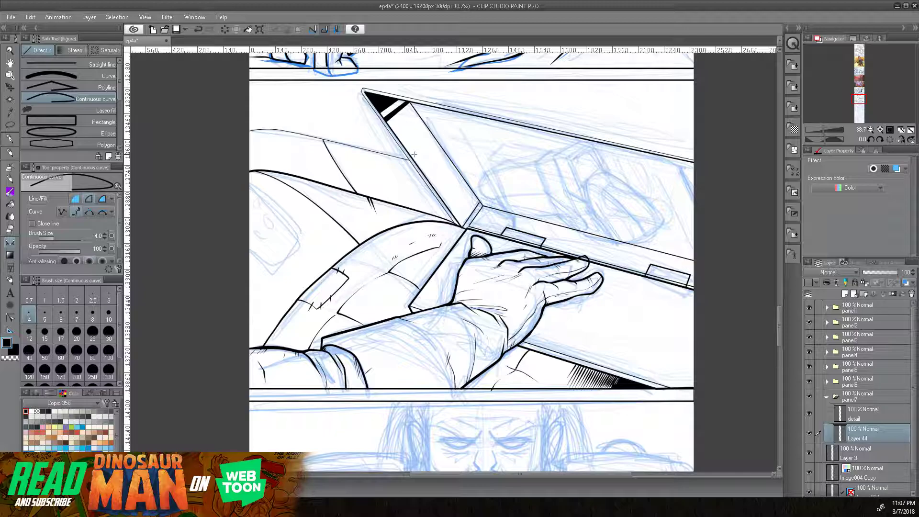
pyautogui.click(249, 94)
# - Ink the rounded tag shape at the page's left edge with the G-pen and add dark tapering streaks inside it
pyautogui.moveTo(616, 301); pyautogui.dragTo(611, 288)
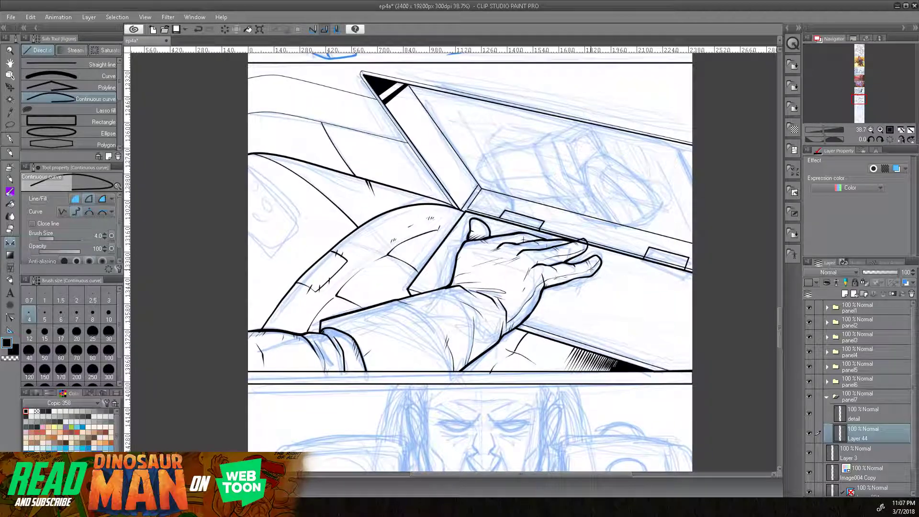
pyautogui.click(880, 140)
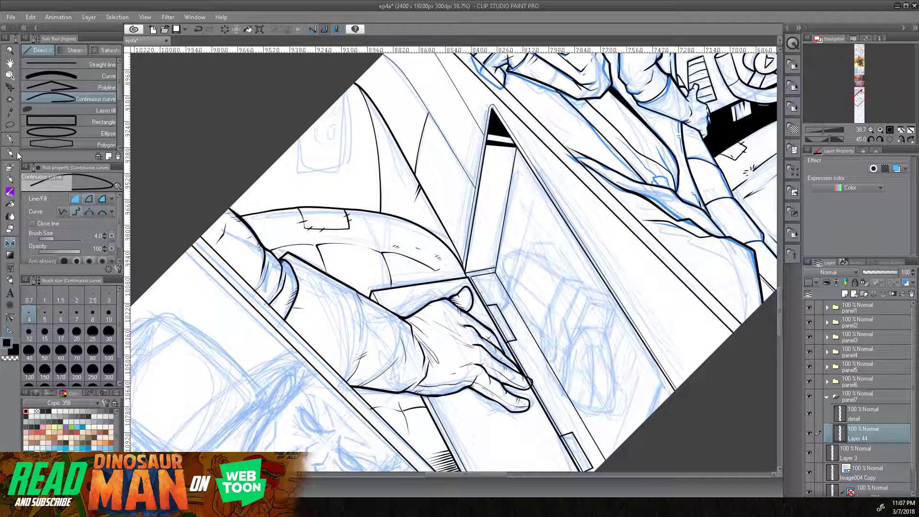
pyautogui.click(9, 138)
pyautogui.moveTo(343, 88)
pyautogui.mouseDown()
pyautogui.moveTo(341, 168)
pyautogui.moveTo(304, 169)
pyautogui.moveTo(303, 124)
pyautogui.moveTo(305, 168)
pyautogui.mouseUp()
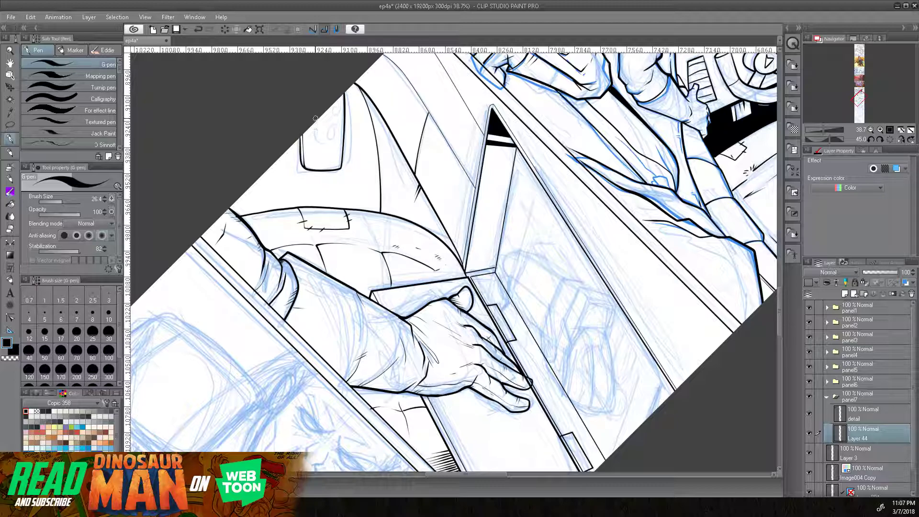
pyautogui.moveTo(315, 116); pyautogui.dragTo(318, 138)
pyautogui.moveTo(330, 101); pyautogui.dragTo(330, 140)
pyautogui.moveTo(335, 99)
pyautogui.mouseDown()
pyautogui.moveTo(330, 149)
pyautogui.moveTo(316, 136)
pyautogui.moveTo(332, 149)
pyautogui.mouseUp()
pyautogui.moveTo(334, 102)
pyautogui.mouseDown()
pyautogui.moveTo(332, 141)
pyautogui.moveTo(315, 142)
pyautogui.mouseUp()
pyautogui.moveTo(332, 112); pyautogui.dragTo(331, 137)
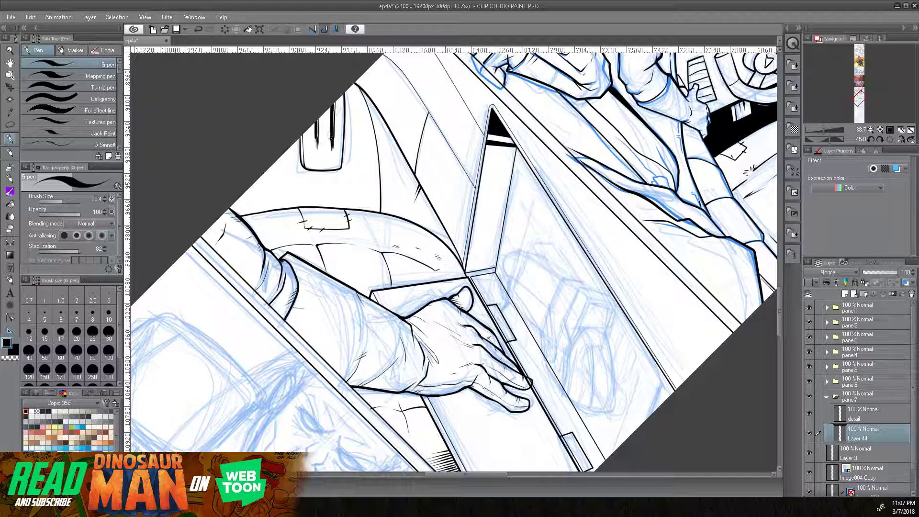
# - Hatch the tag's upper part, undoing stray strokes, and fill the area surrounding the tag with black
pyautogui.click(869, 139)
pyautogui.click(868, 139)
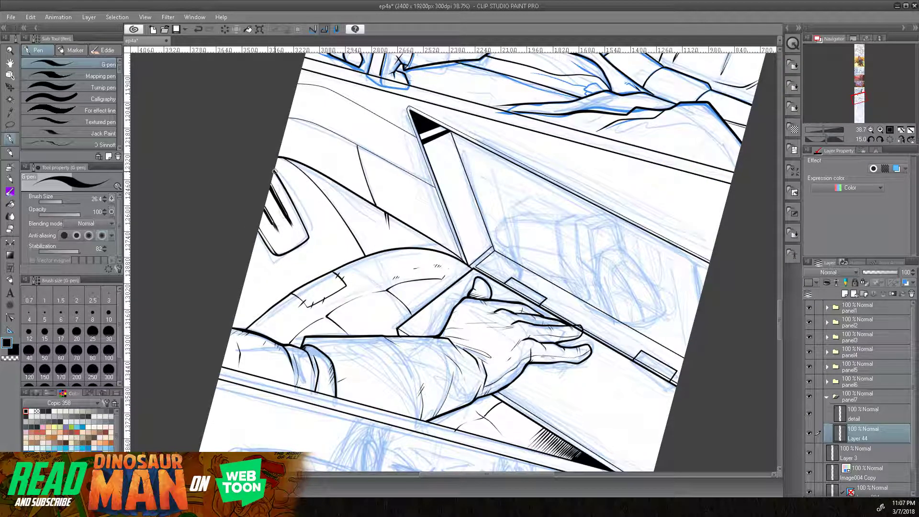
pyautogui.moveTo(277, 174); pyautogui.dragTo(277, 192)
pyautogui.moveTo(269, 209)
pyautogui.mouseDown()
pyautogui.moveTo(258, 233)
pyautogui.moveTo(276, 227)
pyautogui.mouseUp()
pyautogui.click(199, 29)
pyautogui.click(200, 29)
pyautogui.click(199, 28)
pyautogui.click(200, 29)
pyautogui.moveTo(274, 198); pyautogui.dragTo(265, 215)
pyautogui.press('g')
pyautogui.click(342, 248)
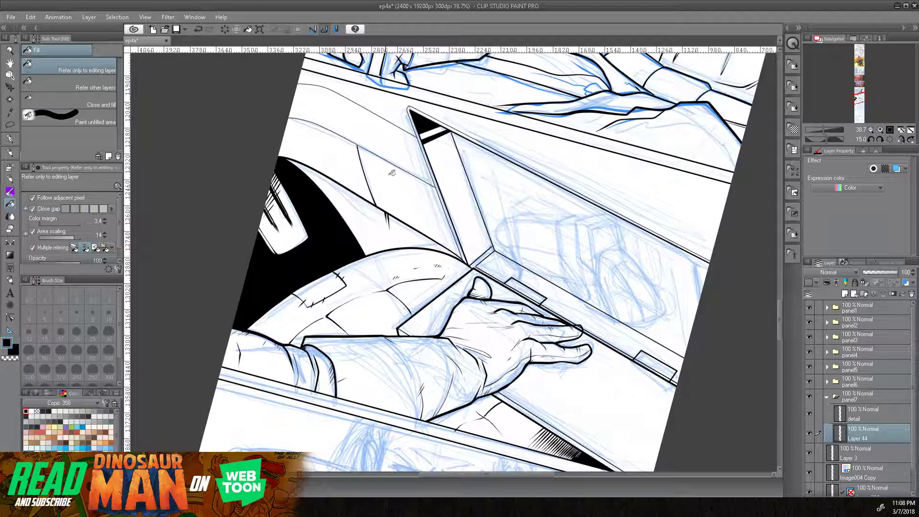
# - Ink short tapering vertical marks hanging from the panel's upper border with the G-pen
pyautogui.moveTo(580, 307); pyautogui.dragTo(473, 300)
pyautogui.click(10, 139)
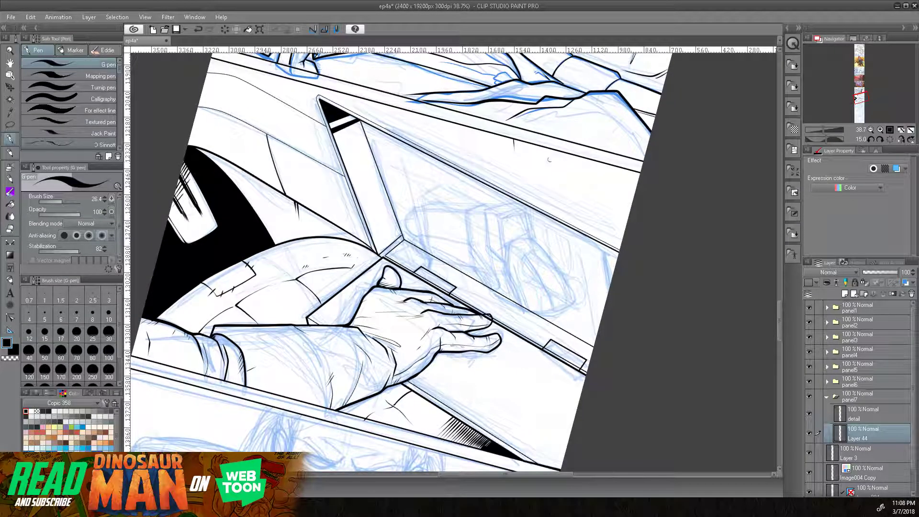
pyautogui.moveTo(554, 150)
pyautogui.mouseDown()
pyautogui.moveTo(557, 171)
pyautogui.moveTo(608, 184)
pyautogui.moveTo(609, 195)
pyautogui.mouseUp()
pyautogui.moveTo(405, 110); pyautogui.dragTo(408, 125)
pyautogui.moveTo(538, 297)
pyautogui.mouseDown()
pyautogui.moveTo(544, 310)
pyautogui.moveTo(568, 305)
pyautogui.mouseUp()
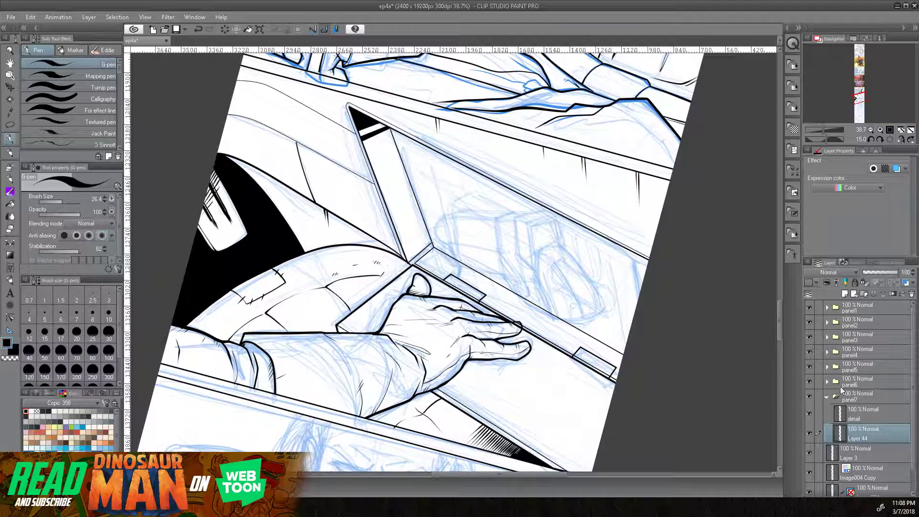
# - Add small tick marks to the thin background curves on the detail layer, with the G-pen at size 13.4
pyautogui.click(858, 420)
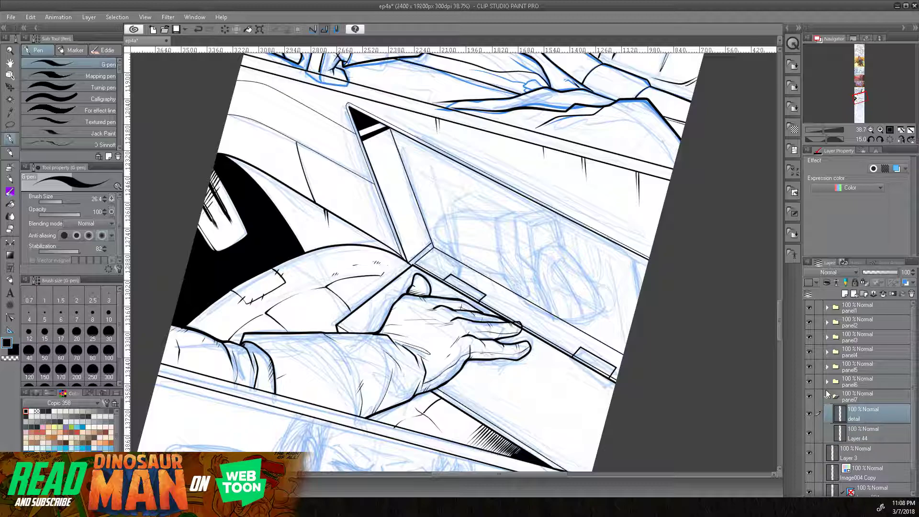
pyautogui.moveTo(74, 201); pyautogui.dragTo(59, 201)
pyautogui.moveTo(245, 113); pyautogui.dragTo(249, 126)
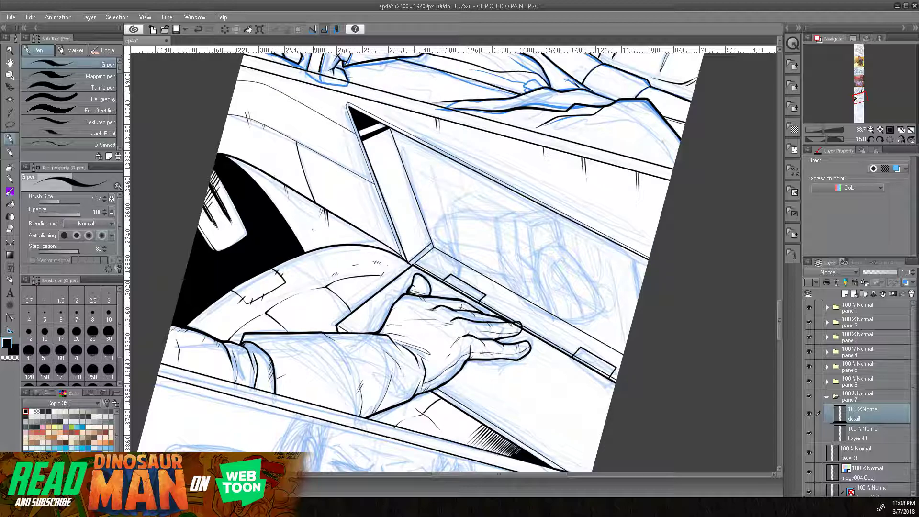
# - Add pits, cracks and short hatching to the curved form behind the forearm and the nearby frame edges
pyautogui.moveTo(307, 262); pyautogui.dragTo(301, 273)
pyautogui.moveTo(218, 313); pyautogui.dragTo(231, 317)
pyautogui.moveTo(333, 290)
pyautogui.mouseDown()
pyautogui.moveTo(338, 296)
pyautogui.moveTo(320, 286)
pyautogui.mouseUp()
pyautogui.moveTo(266, 313); pyautogui.dragTo(256, 316)
pyautogui.moveTo(216, 332)
pyautogui.mouseDown()
pyautogui.moveTo(220, 342)
pyautogui.moveTo(236, 340)
pyautogui.mouseUp()
pyautogui.moveTo(387, 275); pyautogui.dragTo(383, 279)
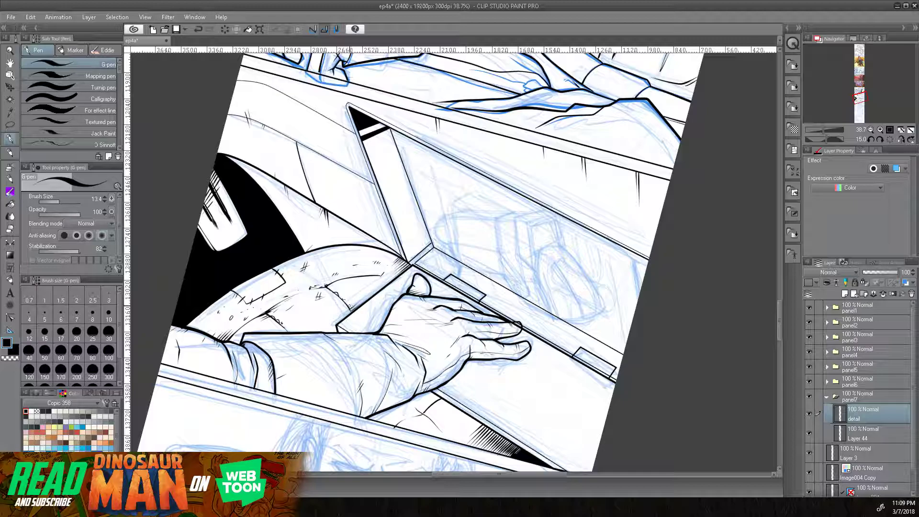
pyautogui.moveTo(349, 307); pyautogui.dragTo(338, 316)
pyautogui.moveTo(363, 141); pyautogui.dragTo(374, 140)
# - Ink a ragged worn patch on the slab beside the fingers, adding pits, scratches and a small crossed mark
pyautogui.moveTo(570, 360)
pyautogui.mouseDown()
pyautogui.moveTo(484, 233)
pyautogui.moveTo(501, 254)
pyautogui.mouseUp()
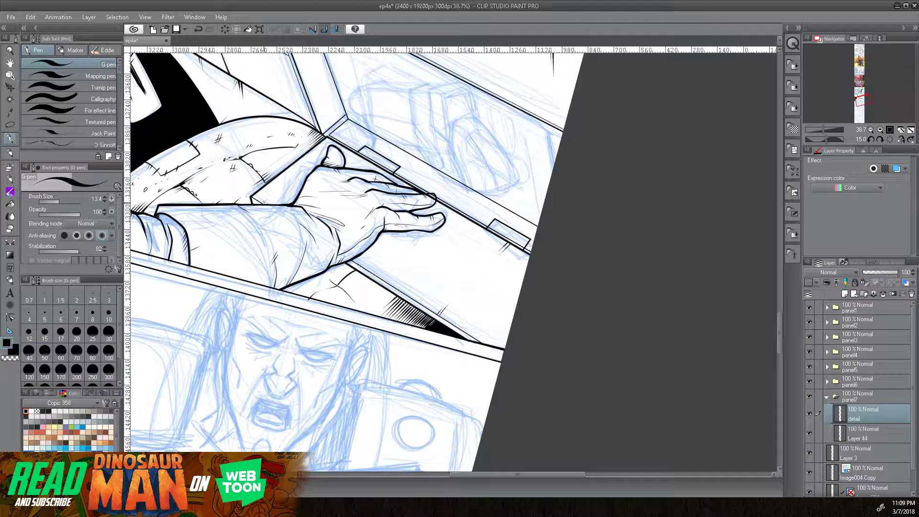
pyautogui.moveTo(269, 189); pyautogui.dragTo(327, 143)
pyautogui.moveTo(360, 256); pyautogui.dragTo(440, 300)
pyautogui.moveTo(475, 249)
pyautogui.mouseDown()
pyautogui.moveTo(435, 297)
pyautogui.moveTo(475, 249)
pyautogui.moveTo(438, 229)
pyautogui.moveTo(467, 252)
pyautogui.mouseUp()
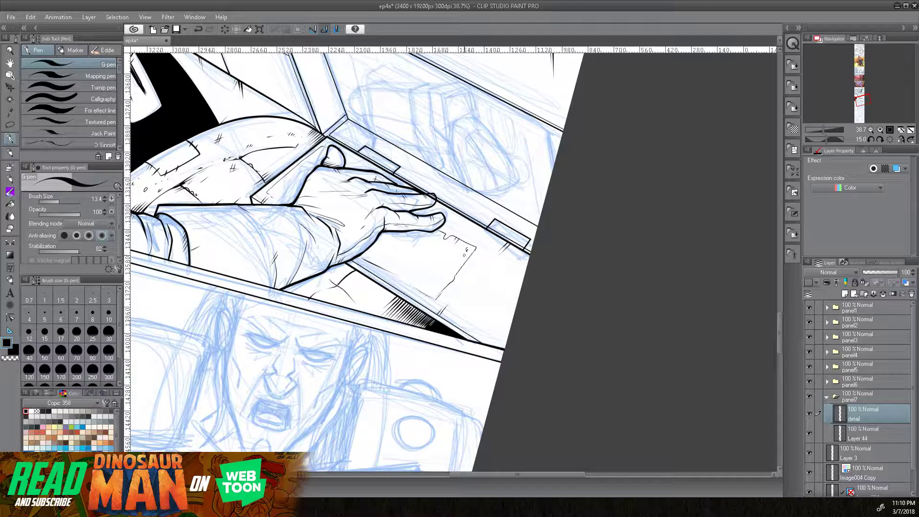
pyautogui.moveTo(406, 233)
pyautogui.mouseDown()
pyautogui.moveTo(429, 246)
pyautogui.moveTo(401, 245)
pyautogui.moveTo(425, 270)
pyautogui.moveTo(412, 270)
pyautogui.moveTo(432, 276)
pyautogui.moveTo(419, 282)
pyautogui.moveTo(381, 264)
pyautogui.moveTo(421, 290)
pyautogui.mouseUp()
pyautogui.moveTo(480, 311); pyautogui.dragTo(463, 367)
# - Add a new layer above Layer 44 in the panel7 folder for inking the sketched shape inside the raised frame
pyautogui.click(876, 428)
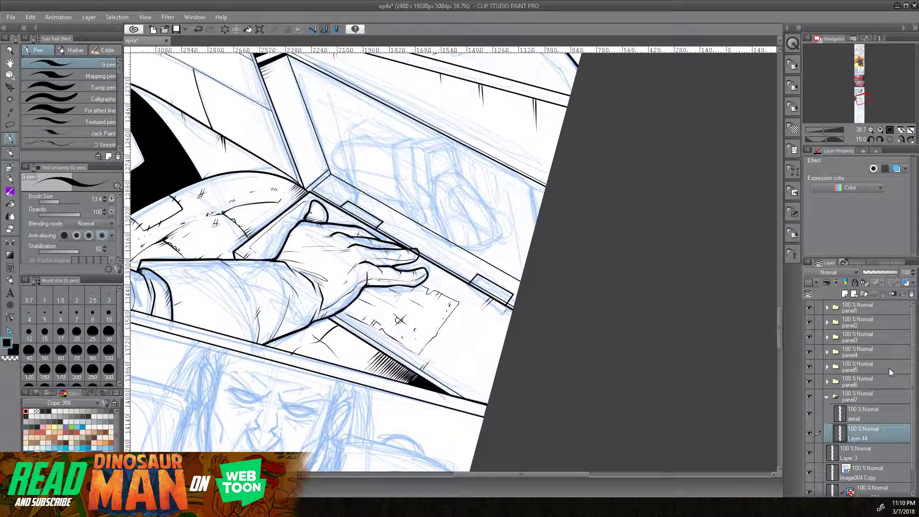
pyautogui.click(846, 294)
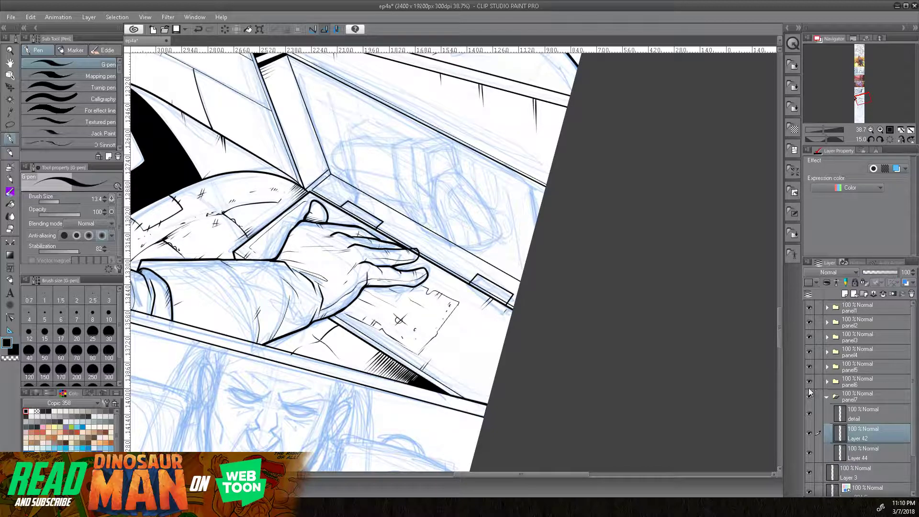
pyautogui.moveTo(466, 223); pyautogui.dragTo(442, 242)
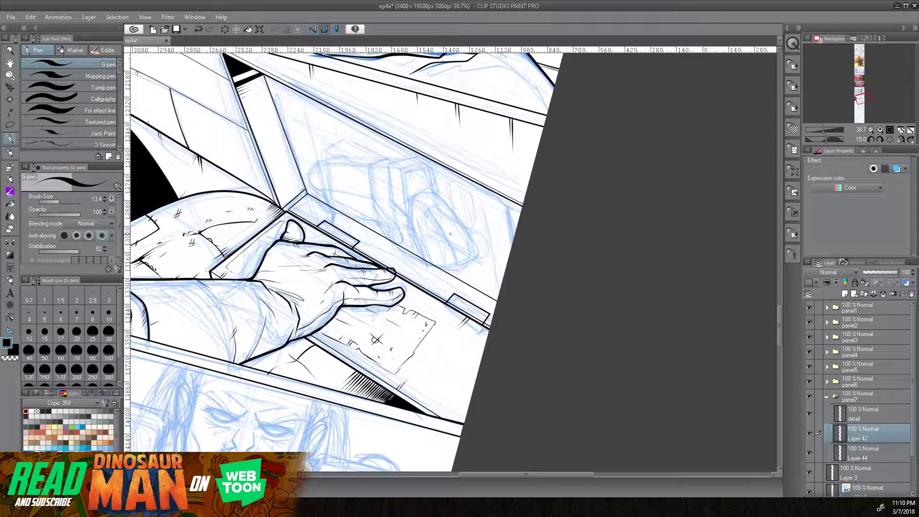
# - Examine the pencilled shape inside the raised frame and compare it with the gun sketched in the panel below
pyautogui.moveTo(824, 130); pyautogui.dragTo(827, 131)
pyautogui.moveTo(426, 197); pyautogui.dragTo(467, 249)
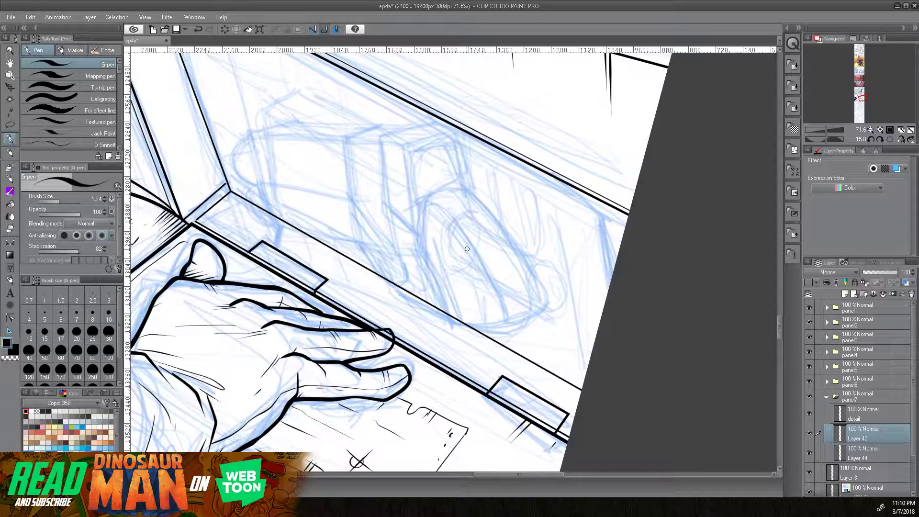
pyautogui.moveTo(826, 130); pyautogui.dragTo(781, 132)
pyautogui.scroll(-3, 429, 230)
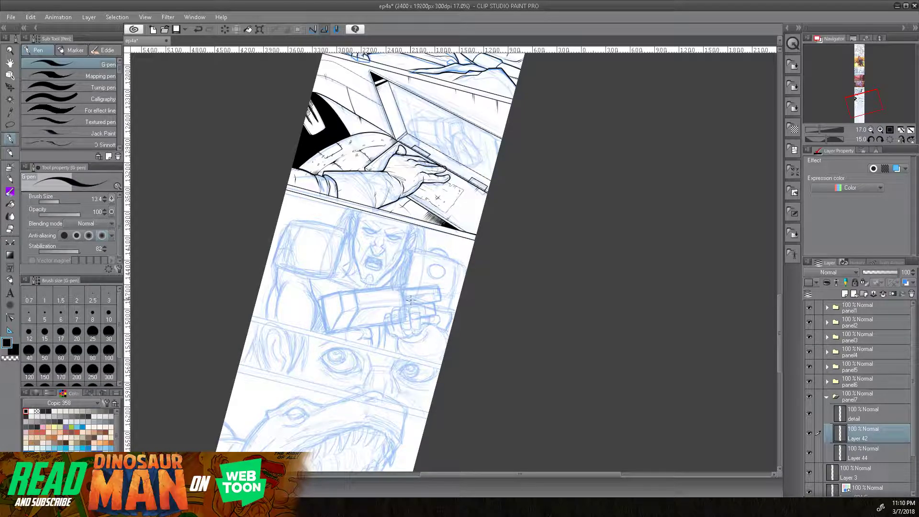
pyautogui.moveTo(469, 184); pyautogui.dragTo(451, 202)
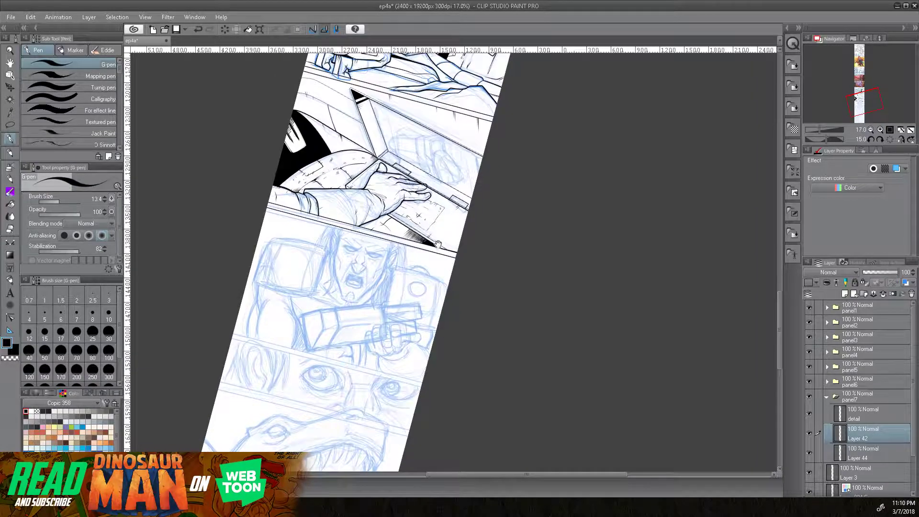
pyautogui.moveTo(417, 281); pyautogui.dragTo(405, 297)
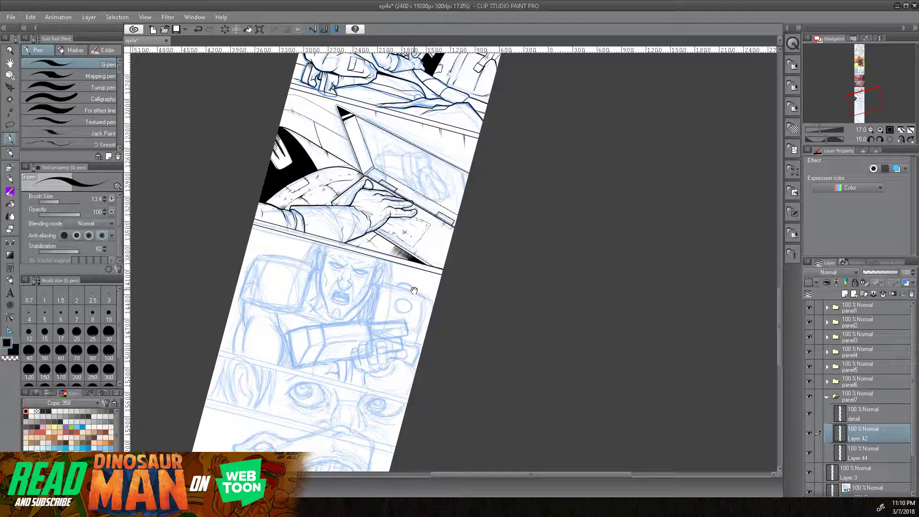
pyautogui.moveTo(819, 128); pyautogui.dragTo(824, 128)
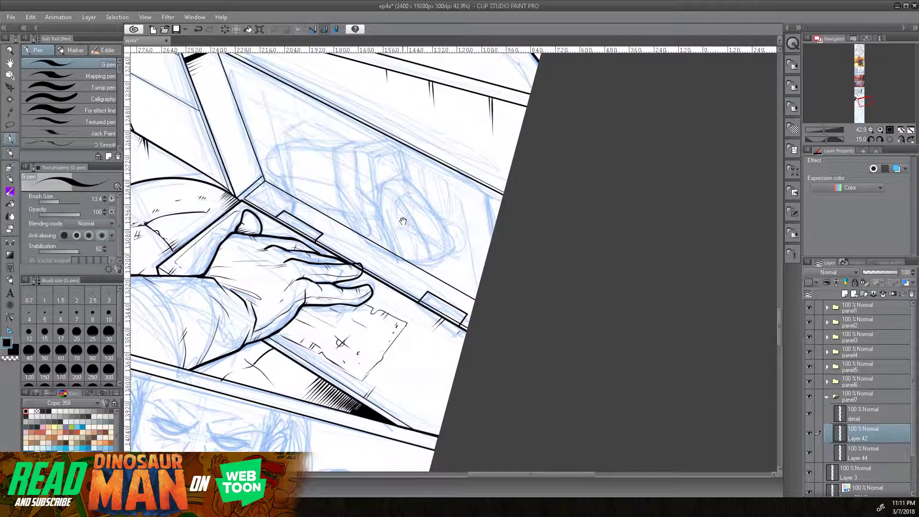
pyautogui.moveTo(403, 224); pyautogui.dragTo(413, 243)
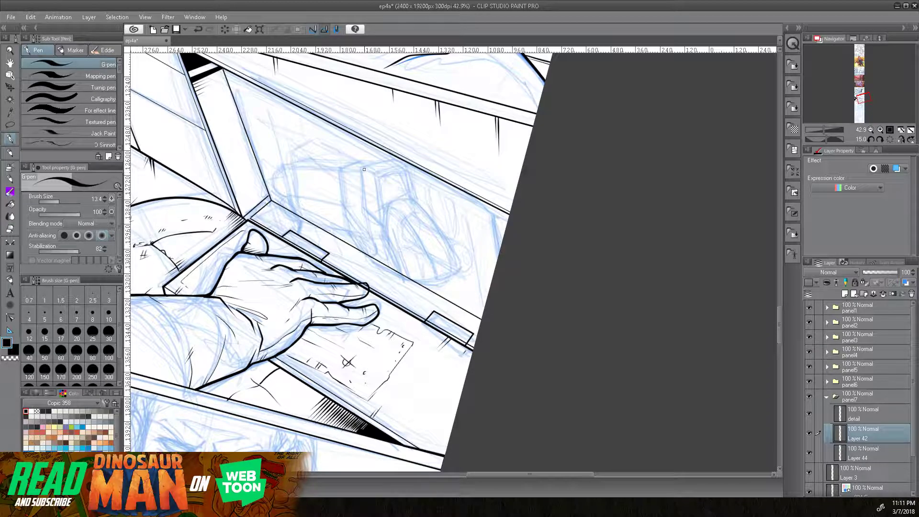
pyautogui.moveTo(362, 166); pyautogui.dragTo(364, 208)
pyautogui.click(80, 252)
pyautogui.moveTo(364, 208); pyautogui.dragTo(383, 230)
pyautogui.moveTo(377, 174); pyautogui.dragTo(382, 229)
pyautogui.moveTo(384, 177); pyautogui.dragTo(384, 230)
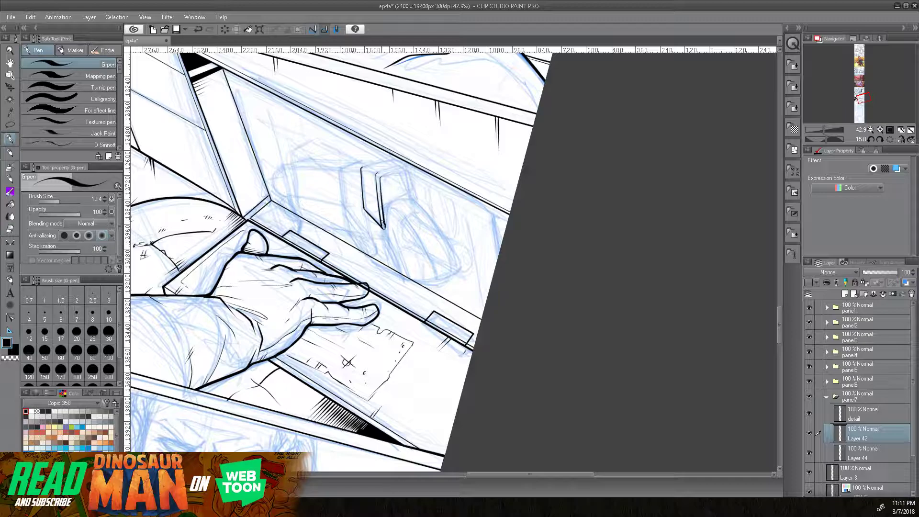
pyautogui.moveTo(379, 175); pyautogui.dragTo(401, 168)
pyautogui.click(10, 229)
pyautogui.moveTo(400, 169)
pyautogui.mouseDown()
pyautogui.moveTo(375, 179)
pyautogui.moveTo(368, 166)
pyautogui.moveTo(371, 221)
pyautogui.moveTo(380, 195)
pyautogui.mouseUp()
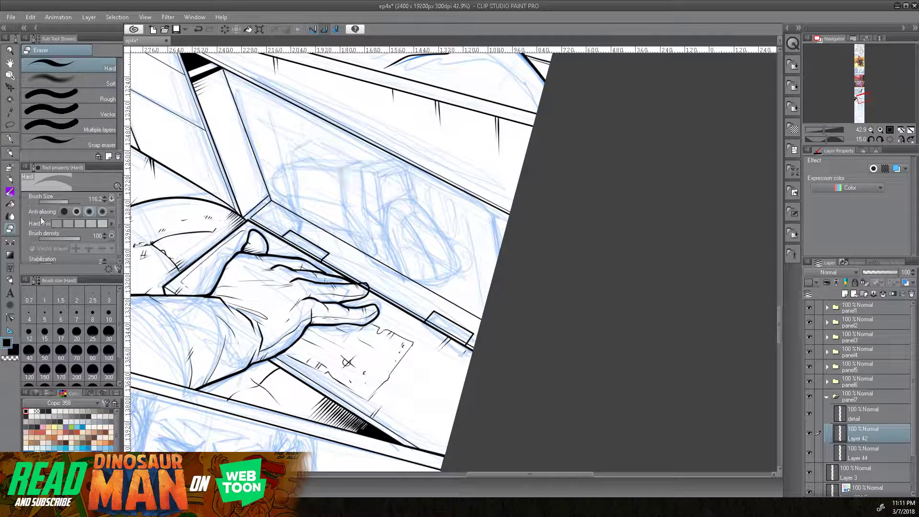
# - Give Layer 42 a blue layer colour and switch to the Darker pencil at size 13.4
pyautogui.click(10, 180)
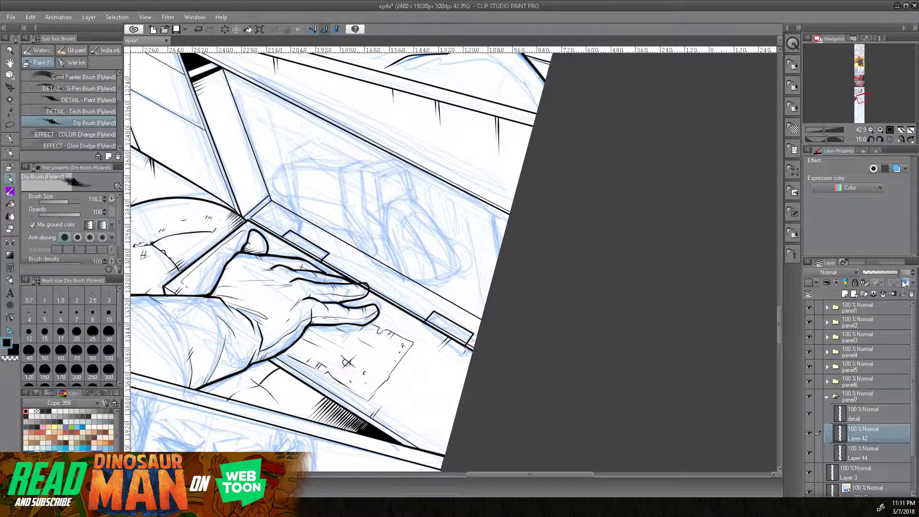
pyautogui.click(897, 169)
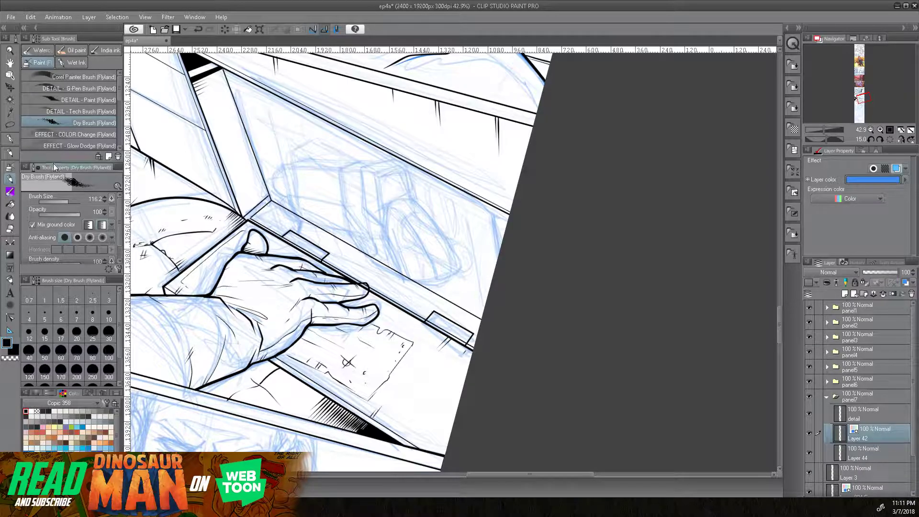
pyautogui.click(64, 201)
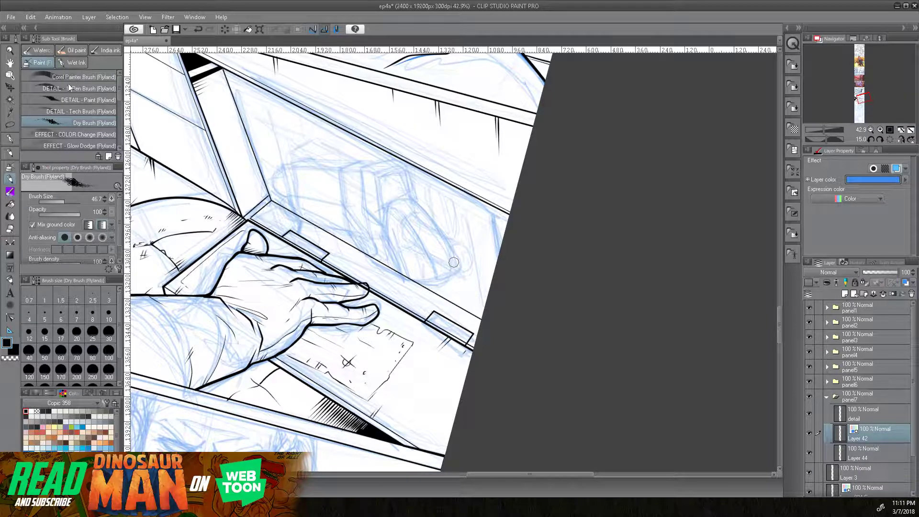
pyautogui.click(10, 153)
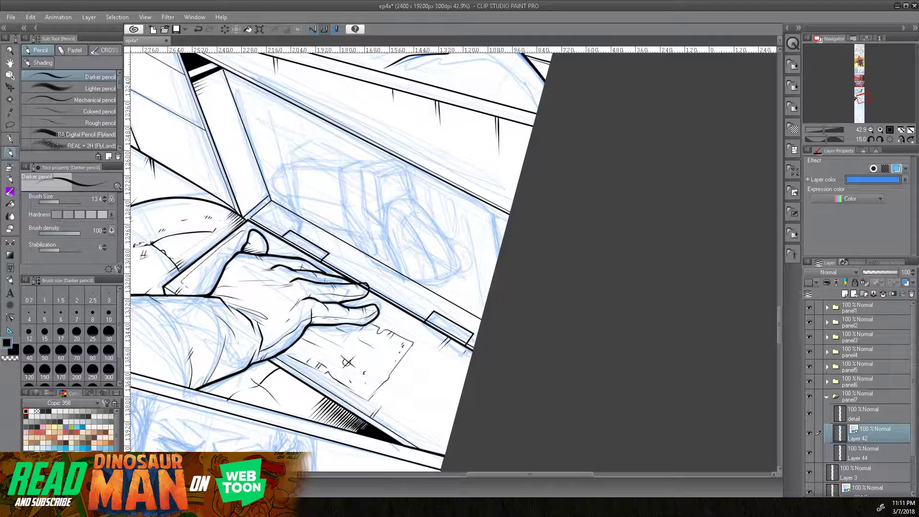
# - Sketch parallel diagonal construction lines across the rear part of the pencilled shape inside the raised frame
pyautogui.moveTo(270, 204); pyautogui.dragTo(337, 155)
pyautogui.moveTo(259, 170); pyautogui.dragTo(329, 127)
pyautogui.moveTo(239, 185); pyautogui.dragTo(288, 152)
pyautogui.moveTo(280, 157); pyautogui.dragTo(306, 141)
pyautogui.moveTo(266, 181); pyautogui.dragTo(322, 150)
pyautogui.moveTo(250, 198); pyautogui.dragTo(321, 145)
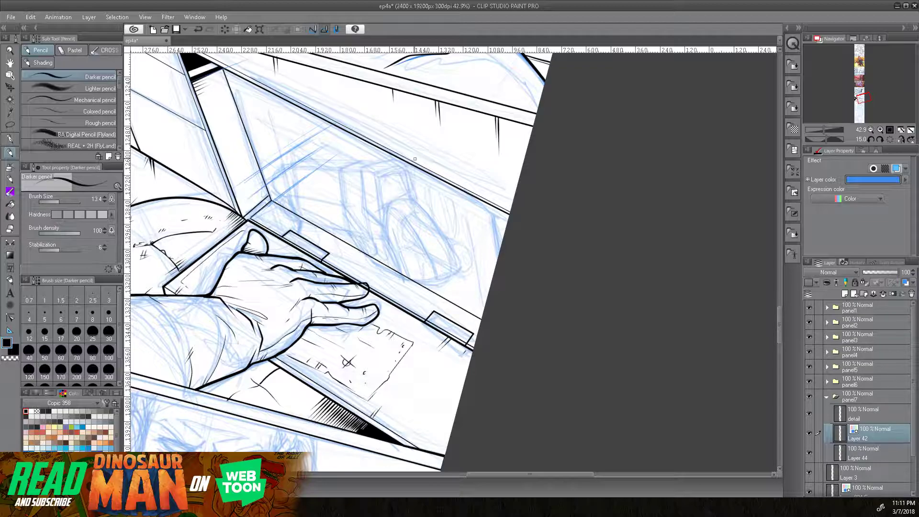
# - Extend the diagonal construction lines across the middle and front of the pencilled shape, up to the page edge
pyautogui.moveTo(326, 209); pyautogui.dragTo(382, 162)
pyautogui.moveTo(325, 214); pyautogui.dragTo(367, 173)
pyautogui.moveTo(357, 223); pyautogui.dragTo(404, 175)
pyautogui.moveTo(369, 213); pyautogui.dragTo(404, 180)
pyautogui.moveTo(399, 234)
pyautogui.mouseDown()
pyautogui.moveTo(447, 185)
pyautogui.moveTo(440, 190)
pyautogui.mouseUp()
pyautogui.moveTo(408, 269); pyautogui.dragTo(486, 191)
pyautogui.moveTo(443, 232); pyautogui.dragTo(495, 187)
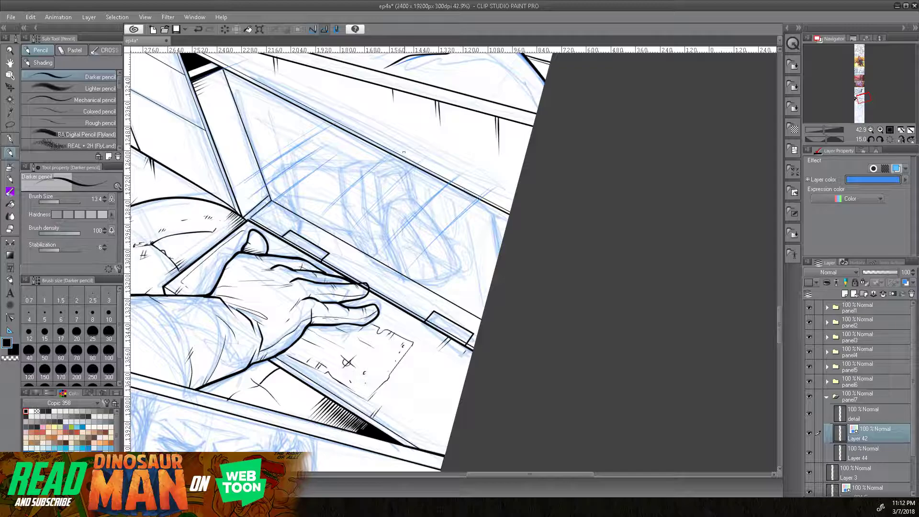
# - Pencil the long upper edge of the gun body over the construction lines, starting at its rear end
pyautogui.moveTo(284, 169); pyautogui.dragTo(301, 159)
pyautogui.click(878, 140)
pyautogui.click(878, 139)
pyautogui.click(878, 139)
pyautogui.click(878, 140)
pyautogui.moveTo(503, 204); pyautogui.dragTo(336, 257)
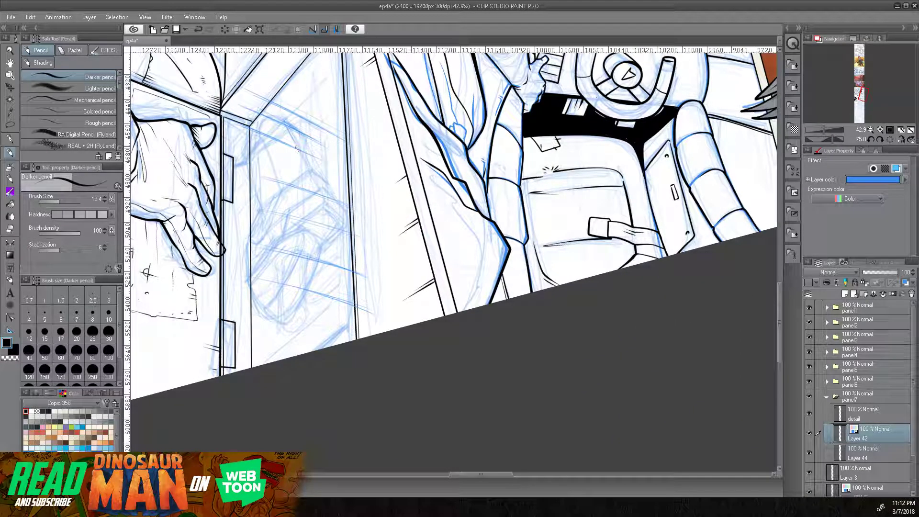
pyautogui.moveTo(308, 142)
pyautogui.mouseDown()
pyautogui.moveTo(330, 189)
pyautogui.moveTo(316, 140)
pyautogui.moveTo(343, 173)
pyautogui.moveTo(328, 180)
pyautogui.mouseUp()
pyautogui.click(871, 140)
pyautogui.click(871, 140)
pyautogui.click(870, 140)
pyautogui.click(870, 140)
pyautogui.moveTo(411, 293); pyautogui.dragTo(488, 194)
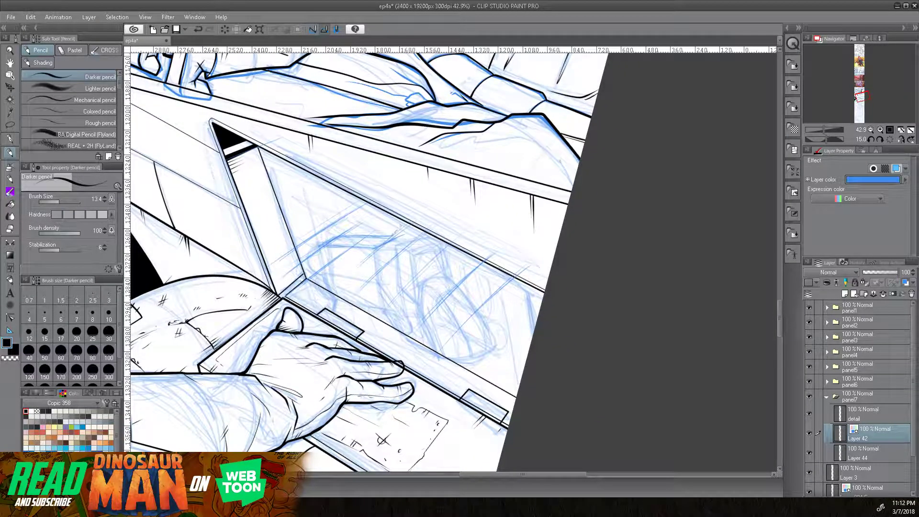
# - Sketch the box-shaped end of the gun body, with its top corner, side edges and narrow tapering face
pyautogui.moveTo(395, 236)
pyautogui.mouseDown()
pyautogui.moveTo(381, 245)
pyautogui.moveTo(416, 235)
pyautogui.mouseUp()
pyautogui.moveTo(419, 236); pyautogui.dragTo(423, 236)
pyautogui.moveTo(421, 237)
pyautogui.mouseDown()
pyautogui.moveTo(400, 253)
pyautogui.moveTo(376, 249)
pyautogui.moveTo(404, 251)
pyautogui.moveTo(502, 221)
pyautogui.moveTo(422, 236)
pyautogui.moveTo(421, 260)
pyautogui.moveTo(420, 234)
pyautogui.moveTo(440, 238)
pyautogui.moveTo(416, 259)
pyautogui.moveTo(429, 274)
pyautogui.moveTo(421, 260)
pyautogui.moveTo(424, 288)
pyautogui.mouseUp()
pyautogui.moveTo(424, 257); pyautogui.dragTo(425, 287)
pyautogui.moveTo(440, 242); pyautogui.dragTo(446, 278)
pyautogui.moveTo(404, 253); pyautogui.dragTo(407, 294)
pyautogui.moveTo(404, 257); pyautogui.dragTo(406, 290)
pyautogui.moveTo(403, 258)
pyautogui.mouseDown()
pyautogui.moveTo(405, 290)
pyautogui.moveTo(425, 316)
pyautogui.mouseUp()
pyautogui.moveTo(423, 284); pyautogui.dragTo(425, 314)
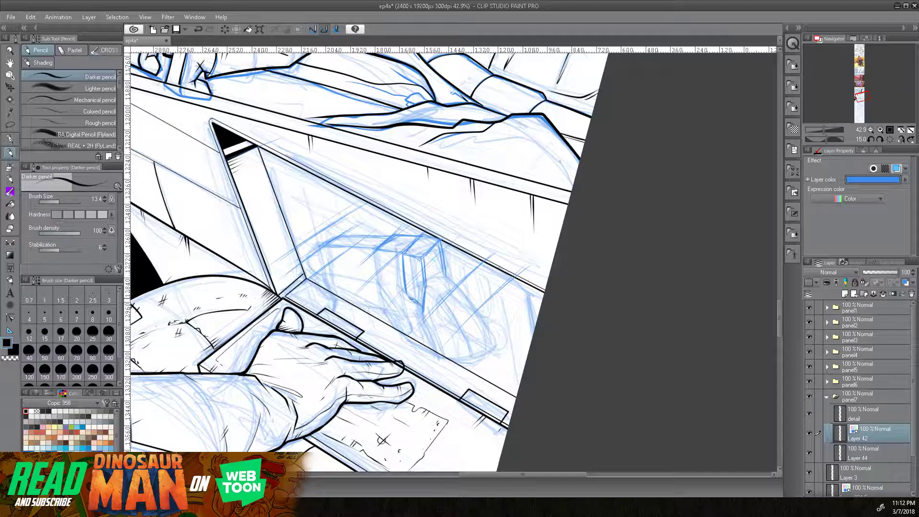
# - Pencil the gun body's lower edge, rounded rear end, lengthwise side line and the arched opening in the box-shaped end
pyautogui.moveTo(445, 272); pyautogui.dragTo(427, 286)
pyautogui.moveTo(321, 254); pyautogui.dragTo(323, 272)
pyautogui.moveTo(325, 279)
pyautogui.mouseDown()
pyautogui.moveTo(320, 251)
pyautogui.moveTo(329, 288)
pyautogui.mouseUp()
pyautogui.moveTo(328, 280)
pyautogui.mouseDown()
pyautogui.moveTo(332, 298)
pyautogui.moveTo(414, 314)
pyautogui.mouseUp()
pyautogui.moveTo(352, 304)
pyautogui.mouseDown()
pyautogui.moveTo(434, 316)
pyautogui.moveTo(424, 315)
pyautogui.mouseUp()
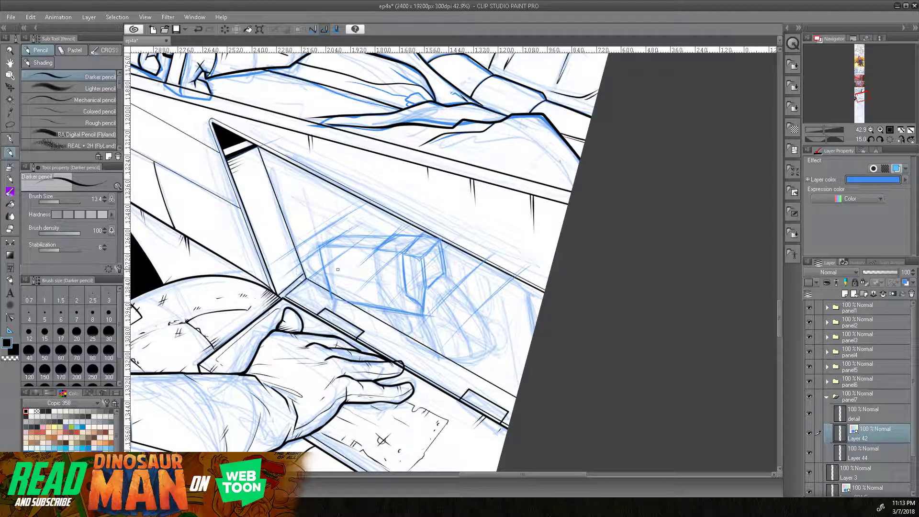
pyautogui.moveTo(323, 261); pyautogui.dragTo(330, 297)
pyautogui.moveTo(320, 248)
pyautogui.mouseDown()
pyautogui.moveTo(326, 274)
pyautogui.moveTo(310, 274)
pyautogui.moveTo(331, 289)
pyautogui.moveTo(324, 277)
pyautogui.moveTo(332, 305)
pyautogui.moveTo(369, 304)
pyautogui.moveTo(349, 303)
pyautogui.moveTo(349, 281)
pyautogui.moveTo(411, 279)
pyautogui.moveTo(335, 275)
pyautogui.moveTo(398, 278)
pyautogui.mouseUp()
pyautogui.moveTo(339, 277)
pyautogui.mouseDown()
pyautogui.moveTo(408, 280)
pyautogui.moveTo(420, 235)
pyautogui.moveTo(399, 253)
pyautogui.moveTo(404, 278)
pyautogui.moveTo(424, 286)
pyautogui.moveTo(442, 273)
pyautogui.moveTo(428, 283)
pyautogui.mouseUp()
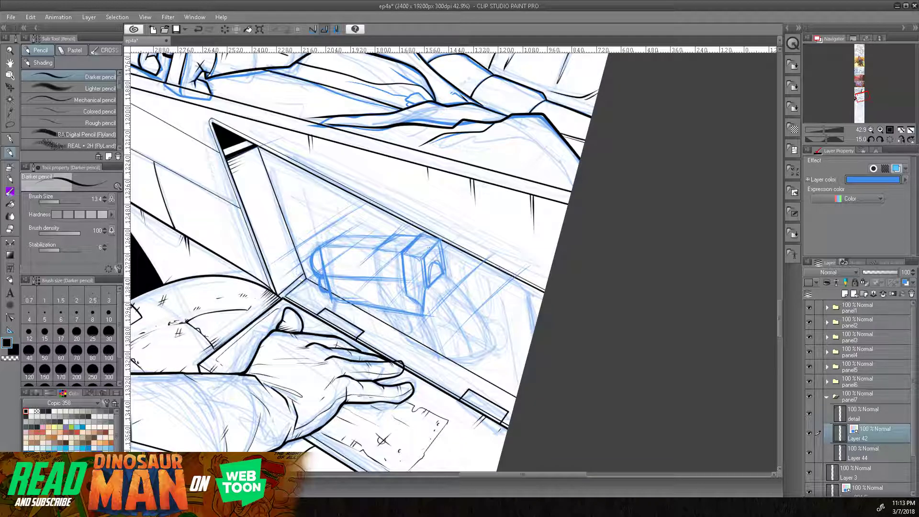
# - Sketch the large curved, rounded form extending from the box-shaped end and firm up the adjoining box edge
pyautogui.moveTo(478, 323); pyautogui.dragTo(380, 260)
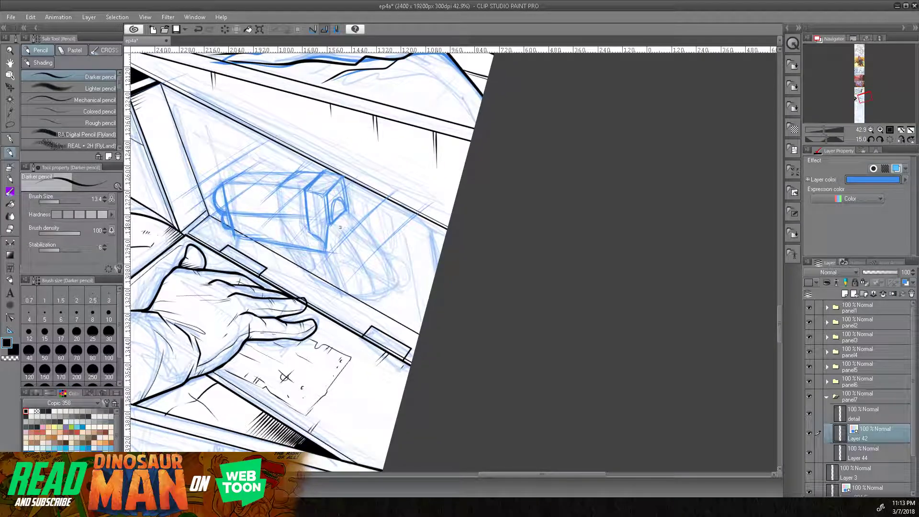
pyautogui.moveTo(348, 212); pyautogui.dragTo(370, 222)
pyautogui.moveTo(324, 251)
pyautogui.mouseDown()
pyautogui.moveTo(352, 298)
pyautogui.moveTo(377, 288)
pyautogui.moveTo(346, 299)
pyautogui.moveTo(393, 287)
pyautogui.mouseUp()
pyautogui.moveTo(335, 225); pyautogui.dragTo(377, 267)
pyautogui.moveTo(348, 234); pyautogui.dragTo(392, 282)
pyautogui.moveTo(344, 214); pyautogui.dragTo(367, 225)
pyautogui.moveTo(368, 225)
pyautogui.mouseDown()
pyautogui.moveTo(397, 261)
pyautogui.moveTo(367, 222)
pyautogui.mouseUp()
pyautogui.moveTo(365, 219)
pyautogui.mouseDown()
pyautogui.moveTo(404, 268)
pyautogui.moveTo(386, 291)
pyautogui.mouseUp()
pyautogui.moveTo(339, 219); pyautogui.dragTo(326, 248)
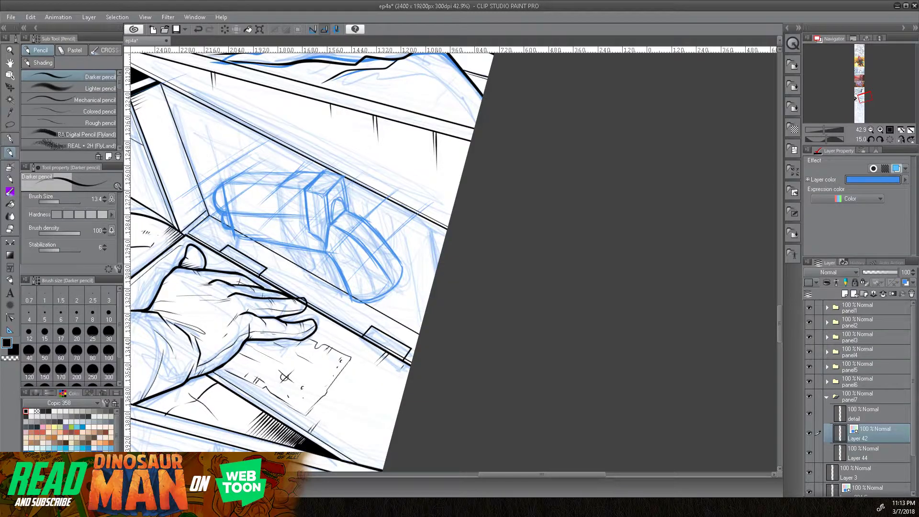
pyautogui.moveTo(347, 207); pyautogui.dragTo(343, 174)
# - Enlarge the sketch on Layer 42 to 111 percent width and 109 percent height and reposition it inside the frame
pyautogui.hotkey('ctrl', 't')
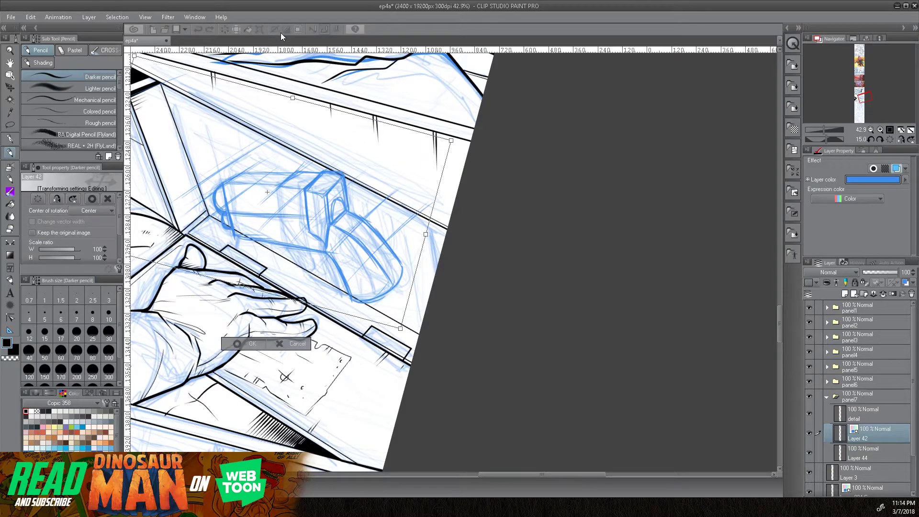
pyautogui.moveTo(265, 194); pyautogui.dragTo(276, 189)
pyautogui.moveTo(466, 136); pyautogui.dragTo(485, 137)
pyautogui.moveTo(378, 243); pyautogui.dragTo(363, 245)
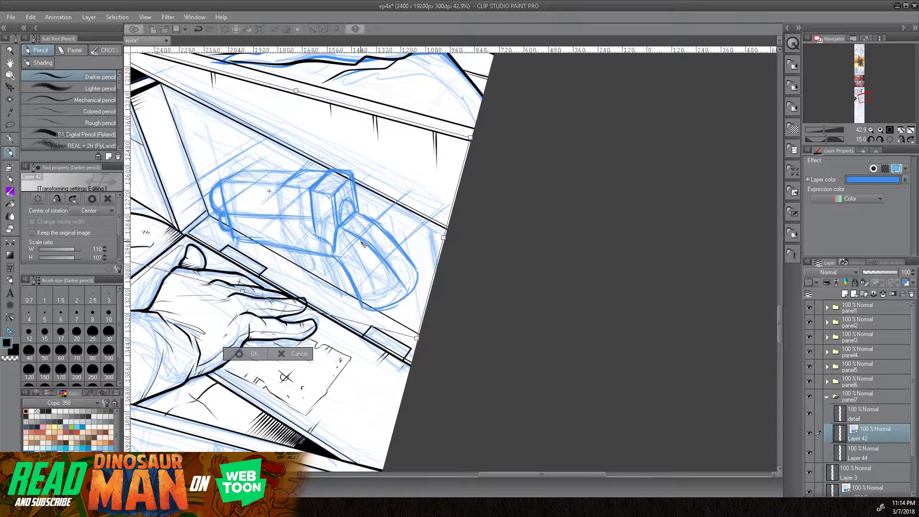
pyautogui.moveTo(471, 138); pyautogui.dragTo(474, 134)
pyautogui.moveTo(407, 234); pyautogui.dragTo(410, 238)
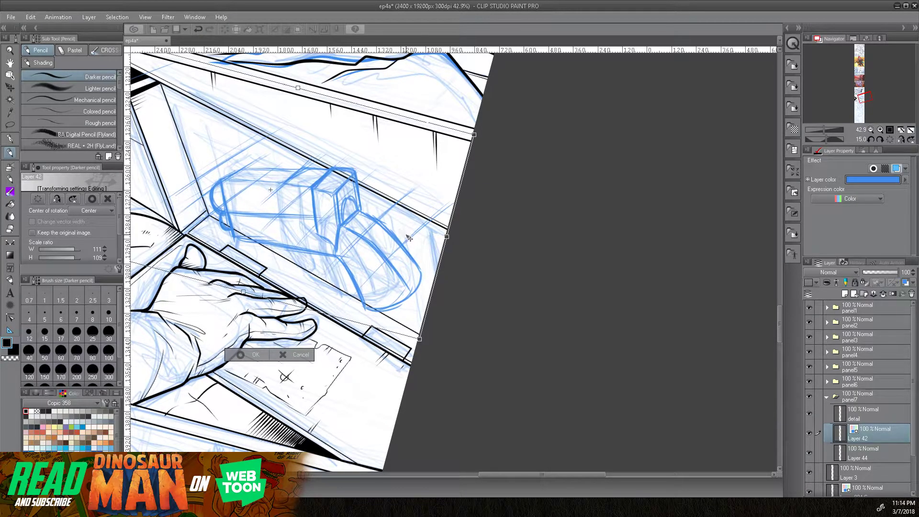
pyautogui.press('Return')
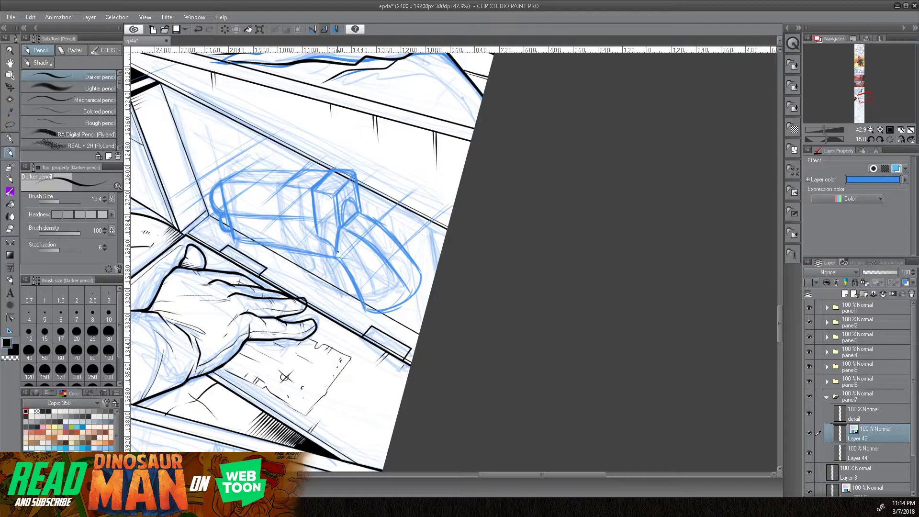
# - Pencil the underside where the body meets the curved form and add two small rounded tabs along it
pyautogui.moveTo(340, 253)
pyautogui.mouseDown()
pyautogui.moveTo(338, 273)
pyautogui.moveTo(353, 256)
pyautogui.moveTo(352, 276)
pyautogui.moveTo(341, 277)
pyautogui.moveTo(340, 256)
pyautogui.moveTo(347, 282)
pyautogui.mouseUp()
pyautogui.moveTo(257, 243)
pyautogui.mouseDown()
pyautogui.moveTo(260, 227)
pyautogui.moveTo(258, 242)
pyautogui.mouseUp()
pyautogui.moveTo(343, 278); pyautogui.dragTo(301, 256)
pyautogui.click(870, 140)
pyautogui.click(870, 140)
pyautogui.click(870, 139)
pyautogui.click(870, 140)
pyautogui.click(880, 139)
pyautogui.click(880, 139)
pyautogui.click(880, 139)
pyautogui.click(880, 139)
pyautogui.click(879, 140)
pyautogui.click(880, 140)
pyautogui.click(879, 139)
pyautogui.click(880, 140)
pyautogui.moveTo(429, 150); pyautogui.dragTo(400, 215)
pyautogui.moveTo(355, 143); pyautogui.dragTo(355, 218)
pyautogui.moveTo(357, 140)
pyautogui.mouseDown()
pyautogui.moveTo(365, 187)
pyautogui.moveTo(369, 172)
pyautogui.mouseUp()
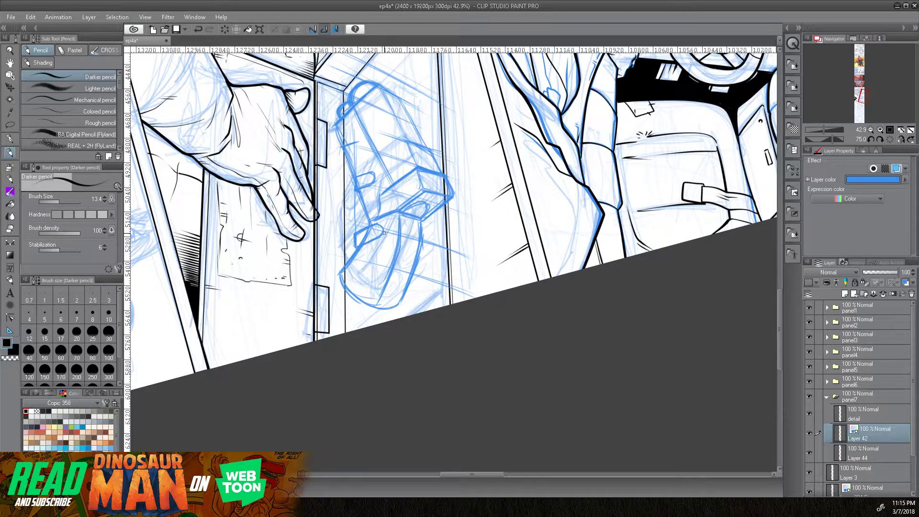
# - Return the canvas to an unrotated view and check the gun sketch against the whole panel and its neighbours
pyautogui.click(871, 138)
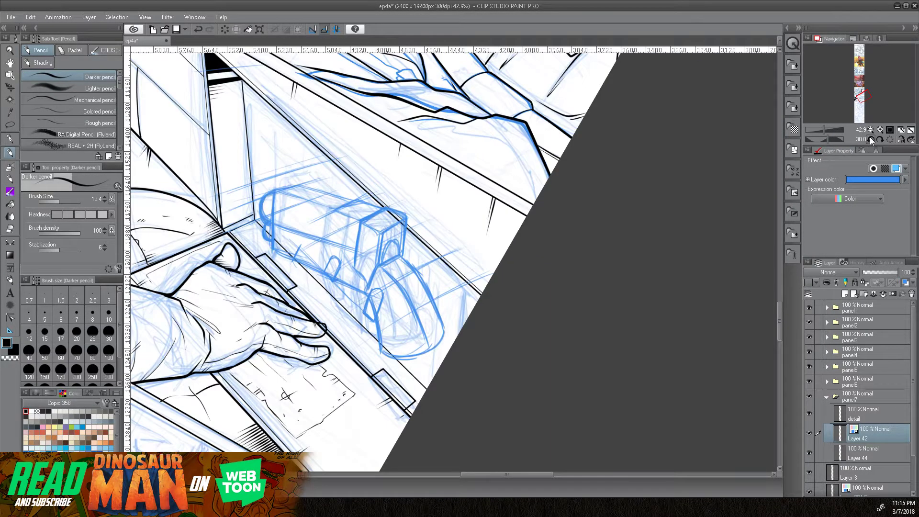
pyautogui.click(870, 138)
pyautogui.click(871, 140)
pyautogui.moveTo(464, 290); pyautogui.dragTo(446, 136)
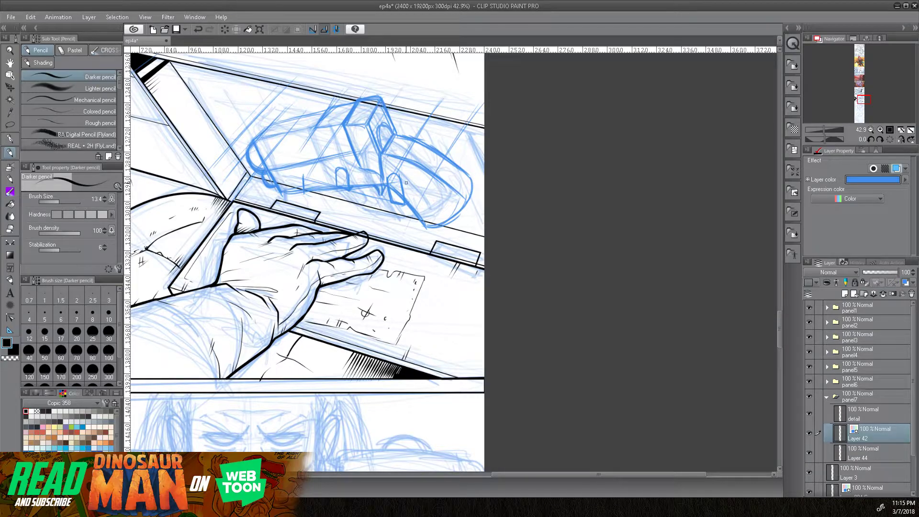
pyautogui.moveTo(823, 132); pyautogui.dragTo(820, 132)
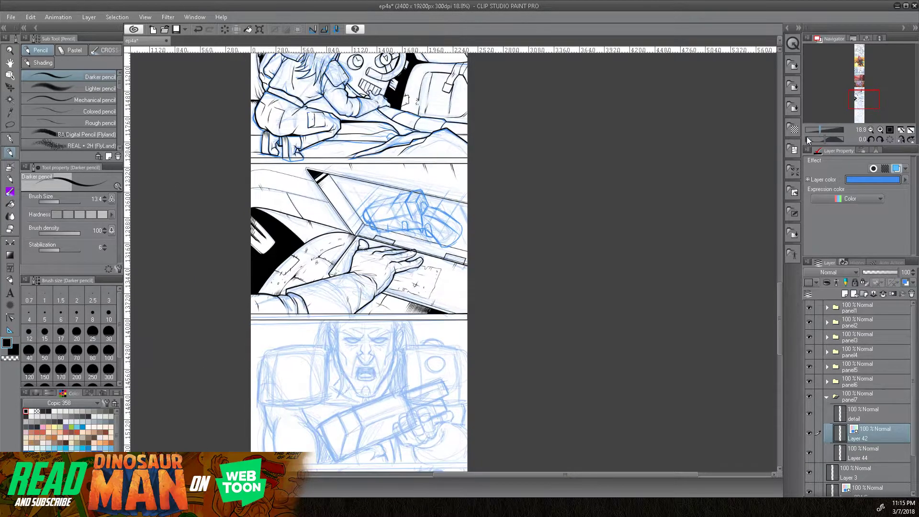
pyautogui.moveTo(425, 320); pyautogui.dragTo(430, 252)
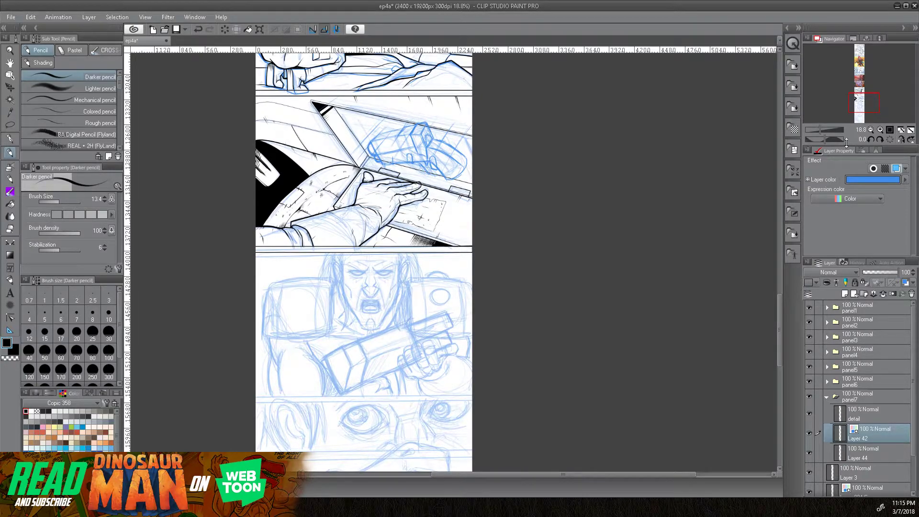
pyautogui.moveTo(821, 129); pyautogui.dragTo(824, 130)
pyautogui.moveTo(424, 133); pyautogui.dragTo(384, 229)
pyautogui.moveTo(438, 145); pyautogui.dragTo(427, 170)
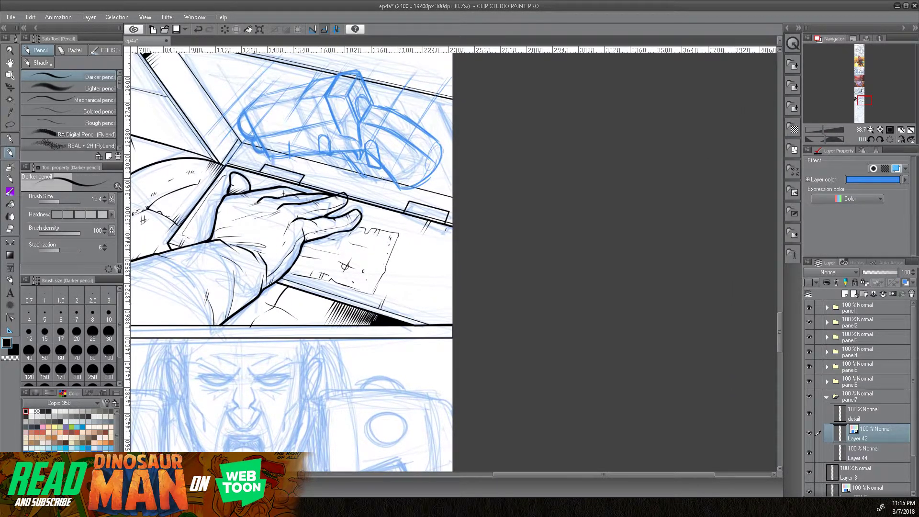
# - Give the curved form a second lower contour for thickness and firm up its joint and the body's side lines
pyautogui.moveTo(348, 163); pyautogui.dragTo(408, 178)
pyautogui.moveTo(336, 157)
pyautogui.mouseDown()
pyautogui.moveTo(358, 183)
pyautogui.moveTo(411, 188)
pyautogui.moveTo(379, 176)
pyautogui.moveTo(378, 188)
pyautogui.moveTo(391, 191)
pyautogui.moveTo(376, 187)
pyautogui.mouseUp()
pyautogui.moveTo(345, 171); pyautogui.dragTo(353, 180)
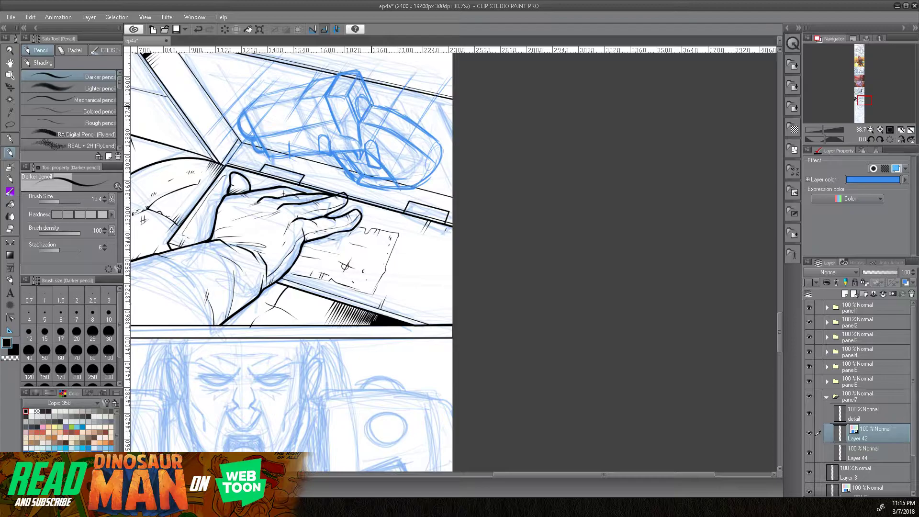
pyautogui.moveTo(379, 104)
pyautogui.mouseDown()
pyautogui.moveTo(364, 117)
pyautogui.moveTo(364, 146)
pyautogui.moveTo(365, 133)
pyautogui.mouseUp()
pyautogui.moveTo(382, 156)
pyautogui.mouseDown()
pyautogui.moveTo(398, 181)
pyautogui.moveTo(392, 171)
pyautogui.mouseUp()
pyautogui.moveTo(286, 156); pyautogui.dragTo(275, 157)
pyautogui.moveTo(249, 113); pyautogui.dragTo(322, 95)
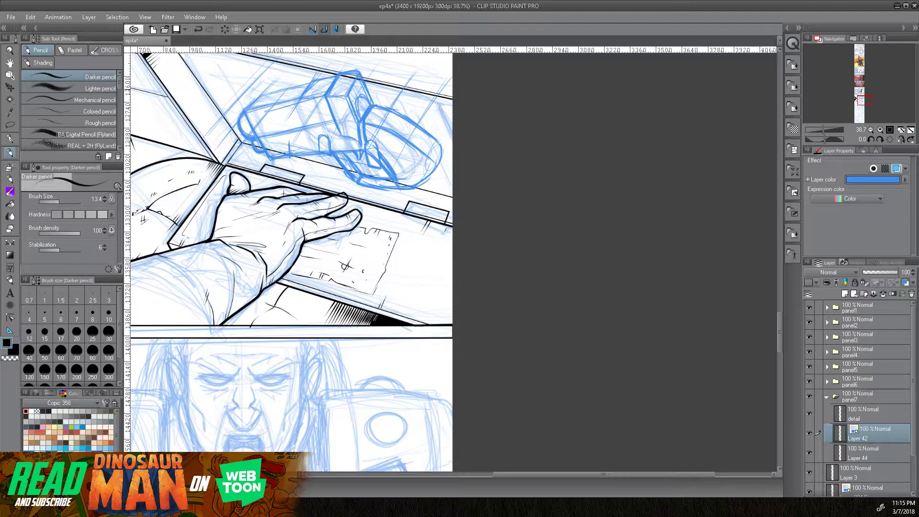
# - Add small raised bumps along the gun body's top edge, then strengthen the box-shaped end's edges
pyautogui.moveTo(253, 92)
pyautogui.mouseDown()
pyautogui.moveTo(249, 104)
pyautogui.moveTo(273, 98)
pyautogui.mouseUp()
pyautogui.moveTo(271, 97); pyautogui.dragTo(287, 97)
pyautogui.moveTo(263, 94)
pyautogui.mouseDown()
pyautogui.moveTo(309, 83)
pyautogui.moveTo(286, 89)
pyautogui.mouseUp()
pyautogui.moveTo(314, 82); pyautogui.dragTo(328, 78)
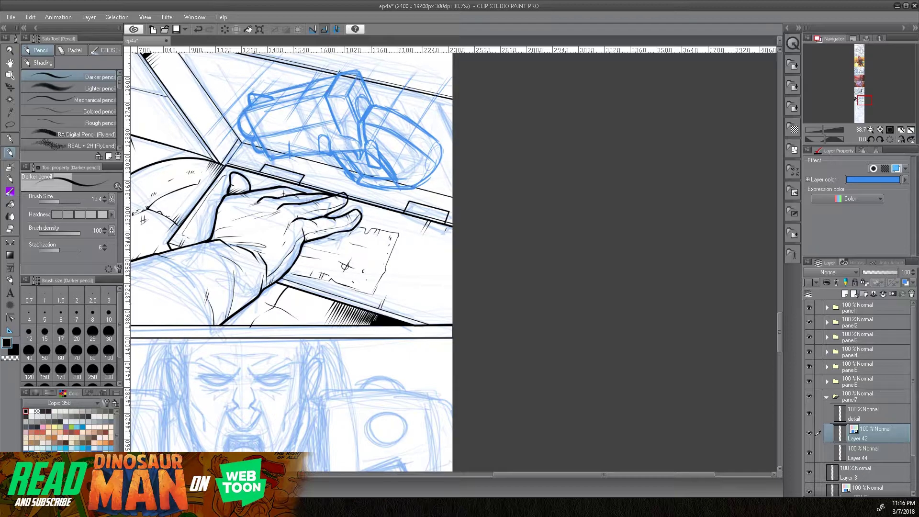
pyautogui.moveTo(346, 71)
pyautogui.mouseDown()
pyautogui.moveTo(358, 69)
pyautogui.moveTo(372, 96)
pyautogui.moveTo(347, 91)
pyautogui.moveTo(343, 108)
pyautogui.moveTo(328, 110)
pyautogui.moveTo(336, 134)
pyautogui.mouseUp()
pyautogui.moveTo(340, 123)
pyautogui.mouseDown()
pyautogui.moveTo(365, 119)
pyautogui.moveTo(341, 136)
pyautogui.mouseUp()
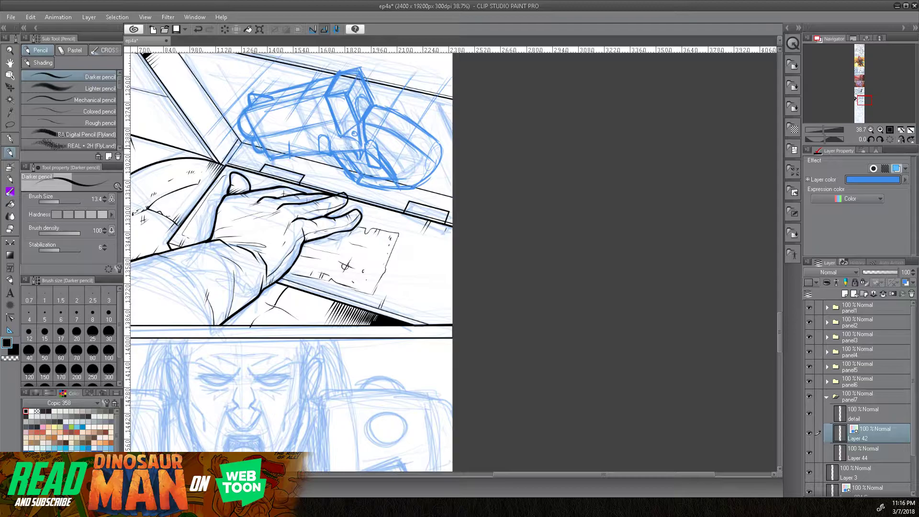
# - Add the last pencil strokes near the gun's joint and lower the sketch layer's opacity to 77%
pyautogui.moveTo(342, 138); pyautogui.dragTo(343, 154)
pyautogui.moveTo(344, 154)
pyautogui.mouseDown()
pyautogui.moveTo(346, 137)
pyautogui.moveTo(335, 133)
pyautogui.mouseUp()
pyautogui.moveTo(421, 159); pyautogui.dragTo(439, 192)
pyautogui.moveTo(897, 273); pyautogui.dragTo(891, 274)
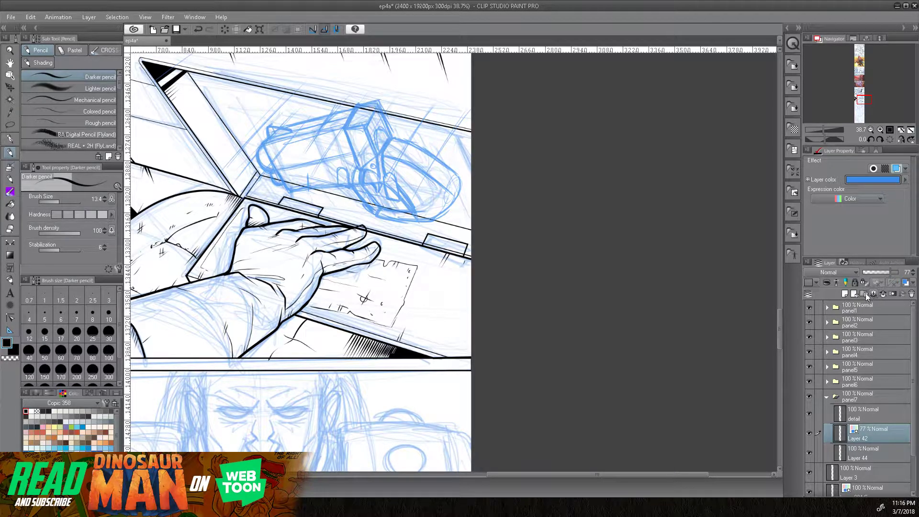
# - Create a new layer above the gun sketch and ink the inner front edges of the box-shaped end with the G-pen
pyautogui.click(846, 294)
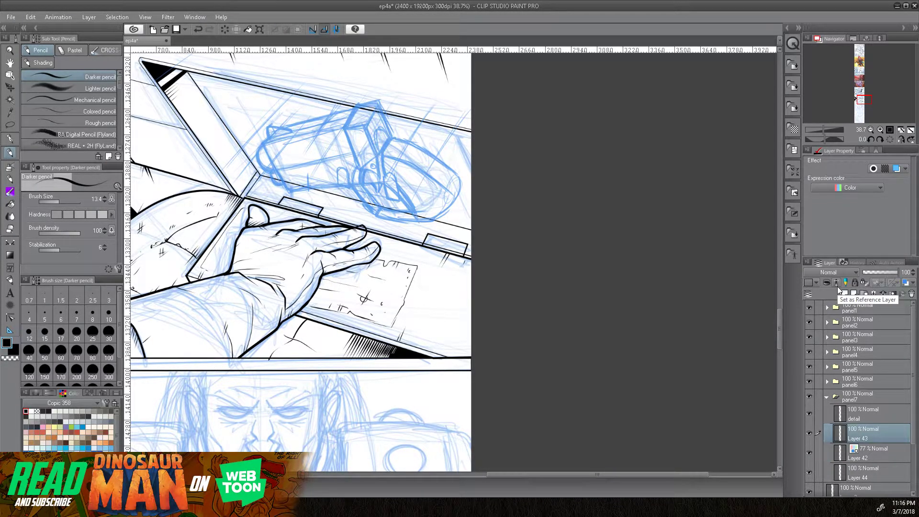
pyautogui.press('p')
pyautogui.moveTo(824, 129); pyautogui.dragTo(826, 128)
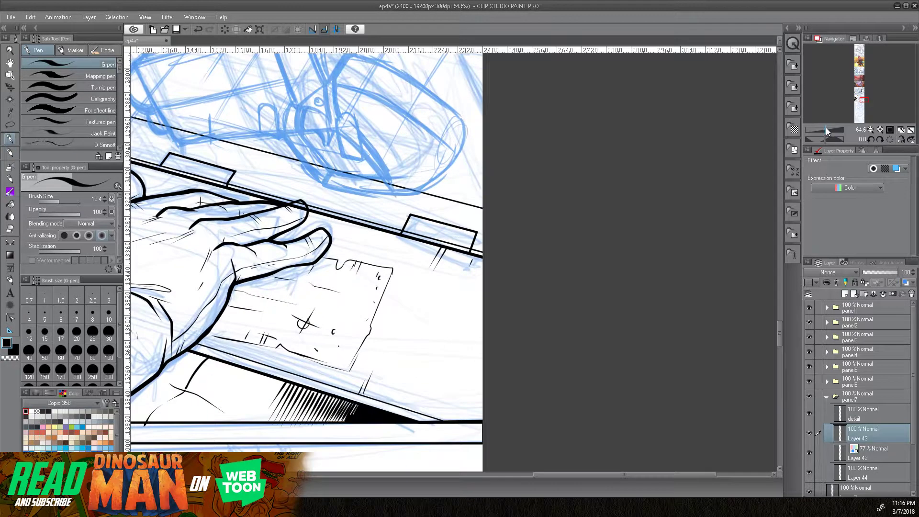
pyautogui.moveTo(374, 122); pyautogui.dragTo(422, 228)
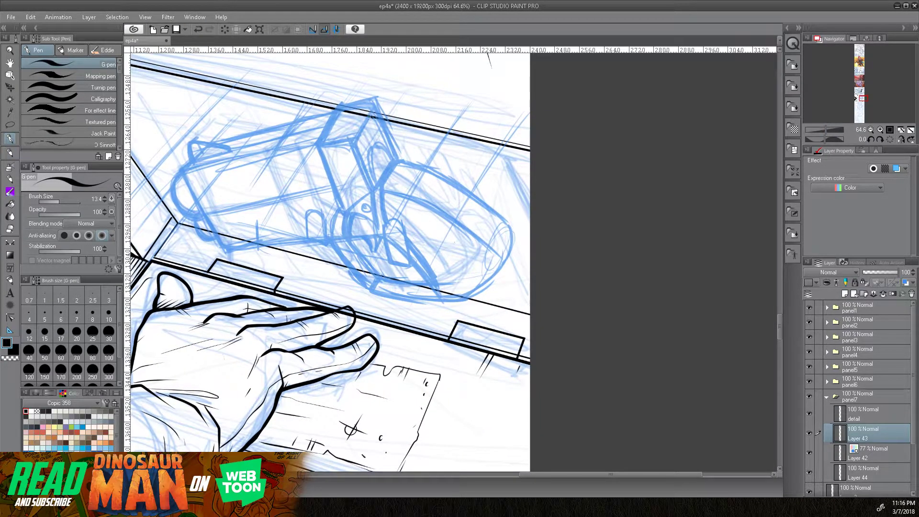
pyautogui.moveTo(372, 117)
pyautogui.mouseDown()
pyautogui.moveTo(356, 143)
pyautogui.moveTo(377, 190)
pyautogui.mouseUp()
pyautogui.moveTo(366, 118)
pyautogui.mouseDown()
pyautogui.moveTo(352, 144)
pyautogui.moveTo(373, 190)
pyautogui.moveTo(380, 182)
pyautogui.mouseUp()
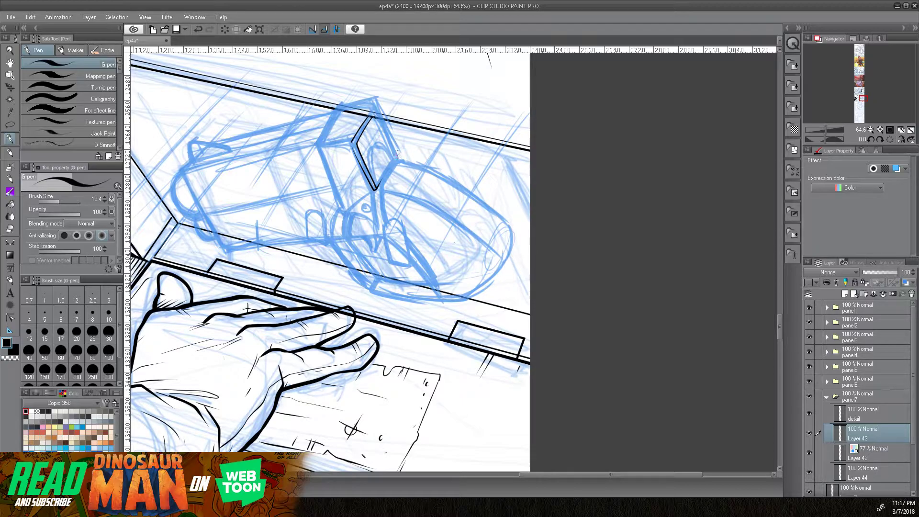
# - Ink the remaining front edges, the arched opening and the side face of the gun's box-shaped end
pyautogui.moveTo(382, 118)
pyautogui.mouseDown()
pyautogui.moveTo(400, 154)
pyautogui.moveTo(389, 167)
pyautogui.mouseUp()
pyautogui.moveTo(378, 119); pyautogui.dragTo(399, 154)
pyautogui.click(199, 30)
pyautogui.moveTo(378, 119)
pyautogui.mouseDown()
pyautogui.moveTo(397, 155)
pyautogui.moveTo(388, 167)
pyautogui.moveTo(394, 156)
pyautogui.moveTo(376, 142)
pyautogui.moveTo(378, 184)
pyautogui.mouseUp()
pyautogui.moveTo(379, 144)
pyautogui.mouseDown()
pyautogui.moveTo(372, 178)
pyautogui.moveTo(399, 154)
pyautogui.moveTo(375, 190)
pyautogui.mouseUp()
pyautogui.moveTo(398, 156); pyautogui.dragTo(376, 189)
pyautogui.moveTo(318, 145); pyautogui.dragTo(355, 143)
pyautogui.moveTo(335, 108)
pyautogui.mouseDown()
pyautogui.moveTo(318, 145)
pyautogui.moveTo(344, 211)
pyautogui.moveTo(382, 185)
pyautogui.mouseUp()
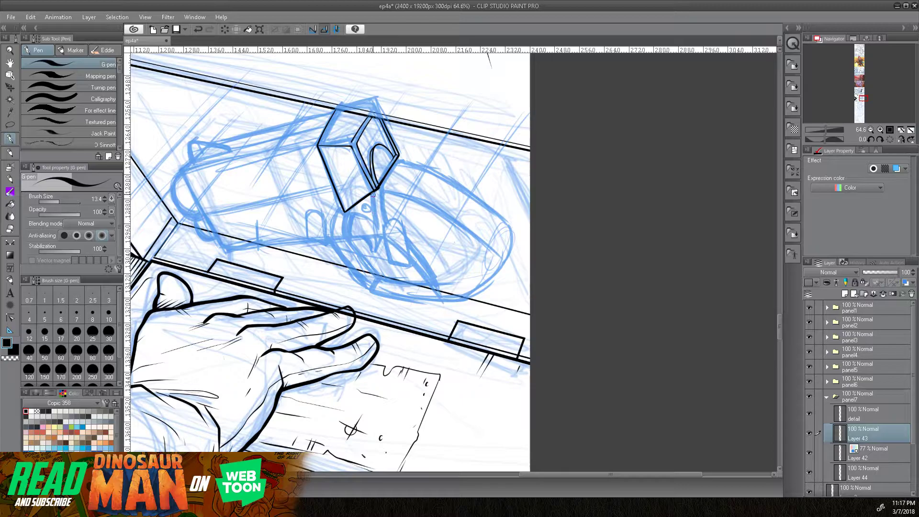
# - Ink the narrow strip below the box-shaped end, the rounded tab beneath it and the edge running down to the curved form's base
pyautogui.moveTo(373, 191); pyautogui.dragTo(384, 236)
pyautogui.moveTo(398, 157)
pyautogui.mouseDown()
pyautogui.moveTo(379, 192)
pyautogui.moveTo(383, 236)
pyautogui.moveTo(399, 220)
pyautogui.moveTo(411, 265)
pyautogui.mouseUp()
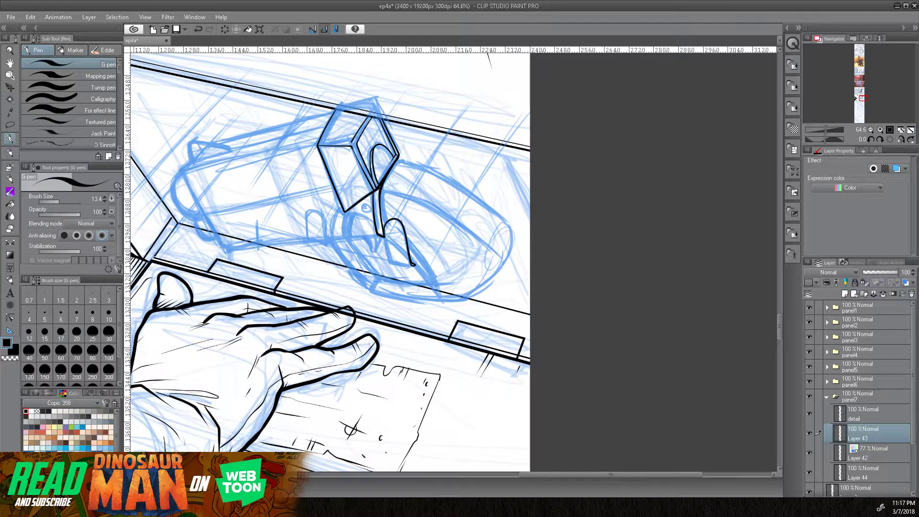
pyautogui.click(198, 29)
pyautogui.moveTo(383, 236)
pyautogui.mouseDown()
pyautogui.moveTo(385, 225)
pyautogui.moveTo(404, 223)
pyautogui.moveTo(413, 264)
pyautogui.mouseUp()
pyautogui.moveTo(401, 225)
pyautogui.mouseDown()
pyautogui.moveTo(412, 266)
pyautogui.moveTo(386, 238)
pyautogui.moveTo(391, 263)
pyautogui.moveTo(414, 264)
pyautogui.moveTo(439, 297)
pyautogui.moveTo(459, 302)
pyautogui.mouseUp()
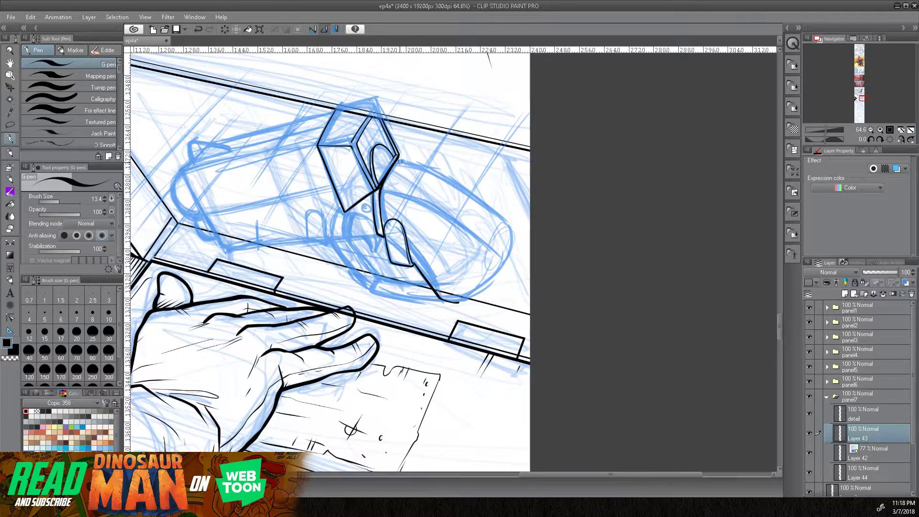
# - Ink the curved form's outer contour and lower edge, the curved band around the joint and the small pointed piece inside it
pyautogui.moveTo(397, 154)
pyautogui.mouseDown()
pyautogui.moveTo(402, 168)
pyautogui.moveTo(474, 204)
pyautogui.moveTo(511, 247)
pyautogui.moveTo(487, 283)
pyautogui.moveTo(451, 302)
pyautogui.moveTo(437, 291)
pyautogui.mouseUp()
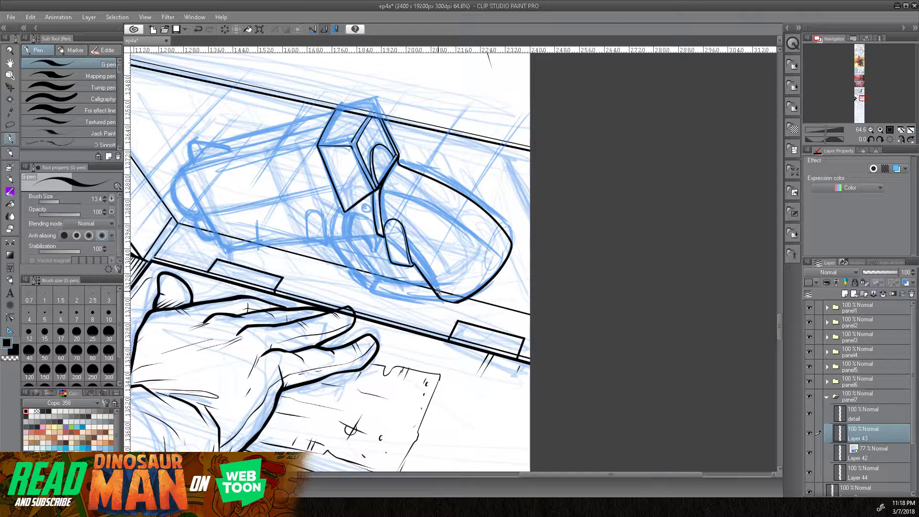
pyautogui.moveTo(456, 301)
pyautogui.mouseDown()
pyautogui.moveTo(374, 289)
pyautogui.moveTo(381, 277)
pyautogui.moveTo(420, 274)
pyautogui.mouseUp()
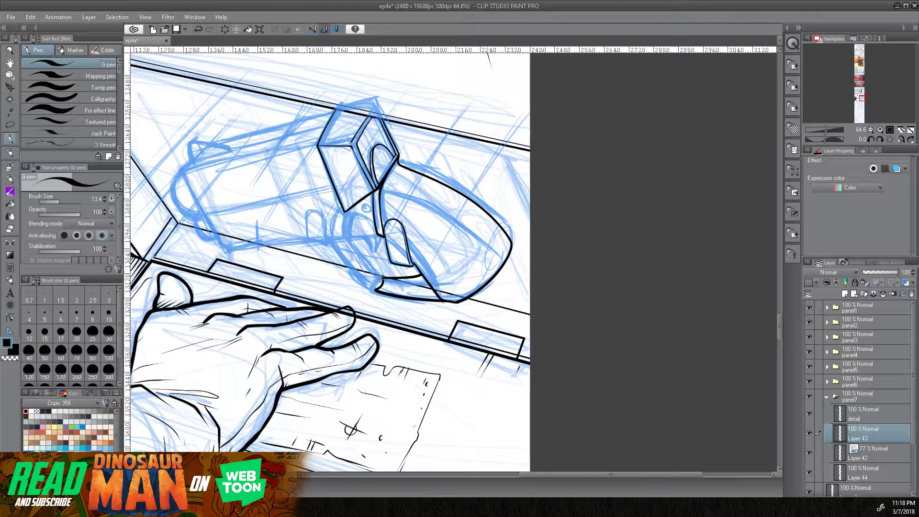
pyautogui.moveTo(383, 278)
pyautogui.mouseDown()
pyautogui.moveTo(350, 238)
pyautogui.moveTo(344, 210)
pyautogui.moveTo(346, 251)
pyautogui.moveTo(378, 291)
pyautogui.moveTo(331, 243)
pyautogui.moveTo(342, 207)
pyautogui.moveTo(356, 215)
pyautogui.moveTo(351, 239)
pyautogui.moveTo(373, 243)
pyautogui.moveTo(376, 220)
pyautogui.moveTo(340, 212)
pyautogui.mouseUp()
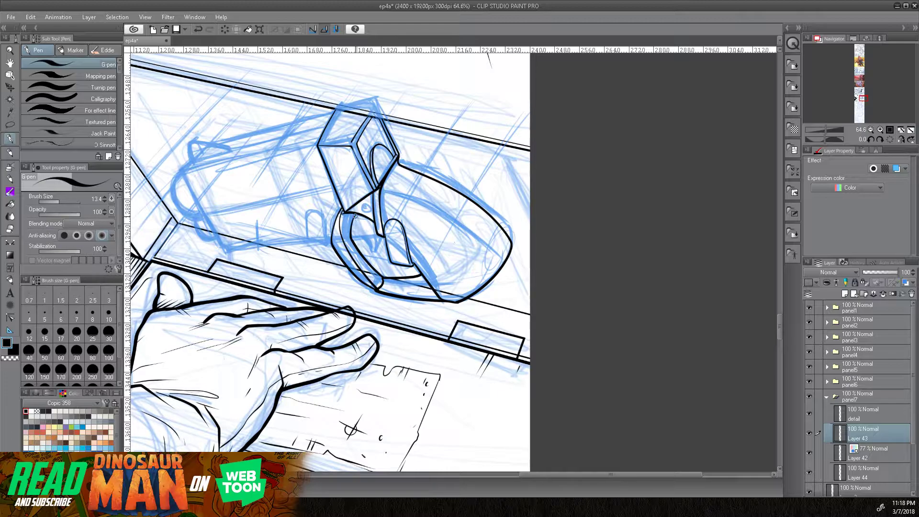
pyautogui.moveTo(357, 217)
pyautogui.mouseDown()
pyautogui.moveTo(369, 249)
pyautogui.moveTo(369, 218)
pyautogui.moveTo(379, 234)
pyautogui.mouseUp()
# - Ink the rounded tab on the gun's underside, then the body's bottom, rear and upper edges with the raised bump
pyautogui.moveTo(330, 238)
pyautogui.mouseDown()
pyautogui.moveTo(322, 211)
pyautogui.moveTo(311, 210)
pyautogui.moveTo(307, 243)
pyautogui.moveTo(329, 248)
pyautogui.moveTo(327, 239)
pyautogui.mouseUp()
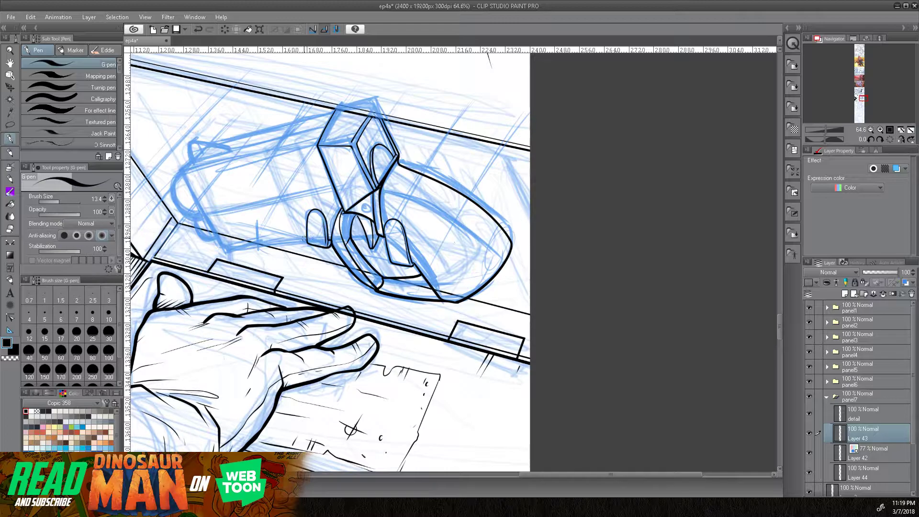
pyautogui.moveTo(306, 238); pyautogui.dragTo(225, 247)
pyautogui.moveTo(432, 208); pyautogui.dragTo(480, 243)
pyautogui.moveTo(229, 207); pyautogui.dragTo(273, 281)
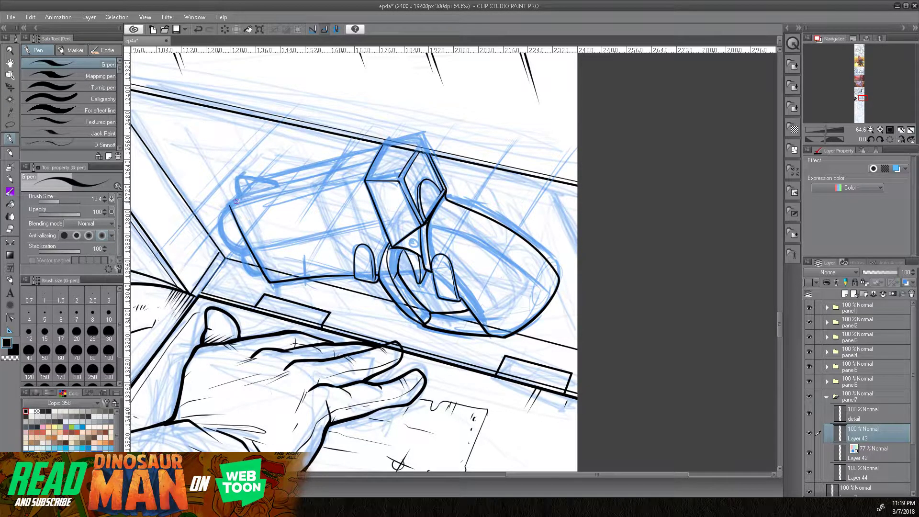
pyautogui.moveTo(230, 206); pyautogui.dragTo(239, 198)
pyautogui.moveTo(237, 197)
pyautogui.mouseDown()
pyautogui.moveTo(239, 177)
pyautogui.moveTo(283, 185)
pyautogui.moveTo(243, 194)
pyautogui.mouseUp()
pyautogui.moveTo(383, 144)
pyautogui.mouseDown()
pyautogui.moveTo(253, 177)
pyautogui.moveTo(266, 199)
pyautogui.moveTo(366, 178)
pyautogui.mouseUp()
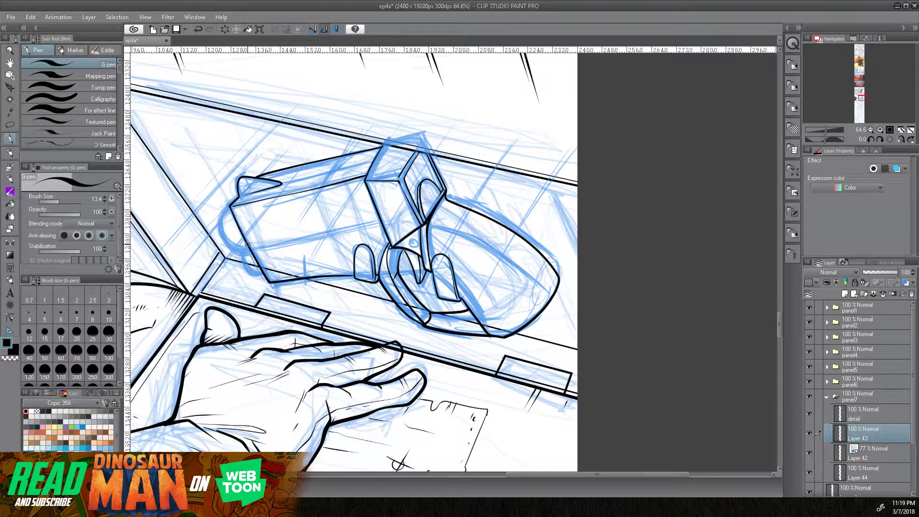
# - Ink a double line along the side of the gun body and the rounded cap behind its rear edge
pyautogui.moveTo(252, 246); pyautogui.dragTo(379, 218)
pyautogui.moveTo(250, 250); pyautogui.dragTo(382, 221)
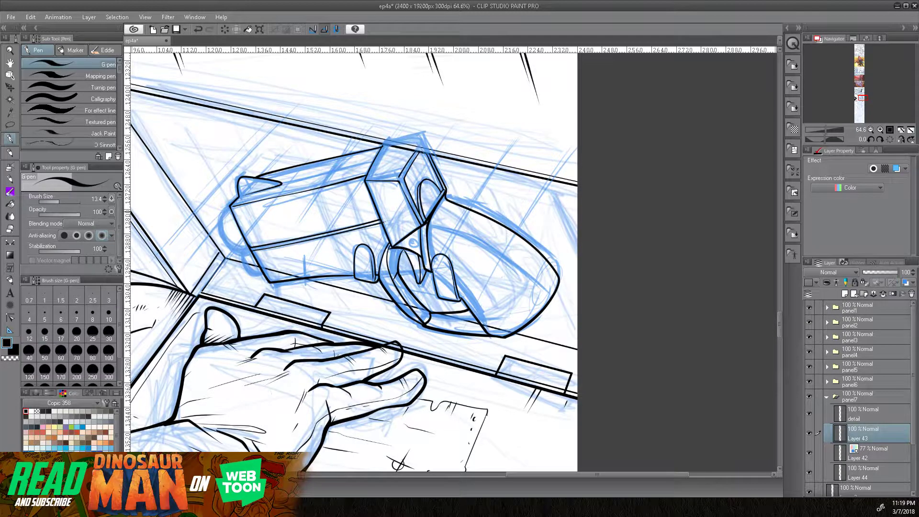
pyautogui.moveTo(231, 207)
pyautogui.mouseDown()
pyautogui.moveTo(242, 192)
pyautogui.moveTo(222, 215)
pyautogui.moveTo(233, 237)
pyautogui.moveTo(253, 241)
pyautogui.moveTo(248, 259)
pyautogui.moveTo(266, 275)
pyautogui.mouseUp()
# - Move the gun sketch Layer 42 out of the panel7 folder to below Layer 3 and hide it along with the rough page sketches
pyautogui.moveTo(827, 128); pyautogui.dragTo(824, 131)
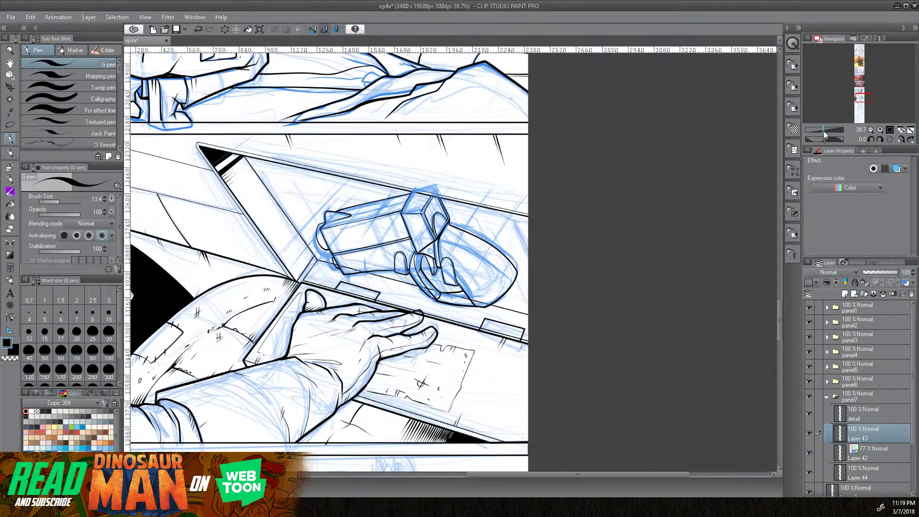
pyautogui.click(887, 452)
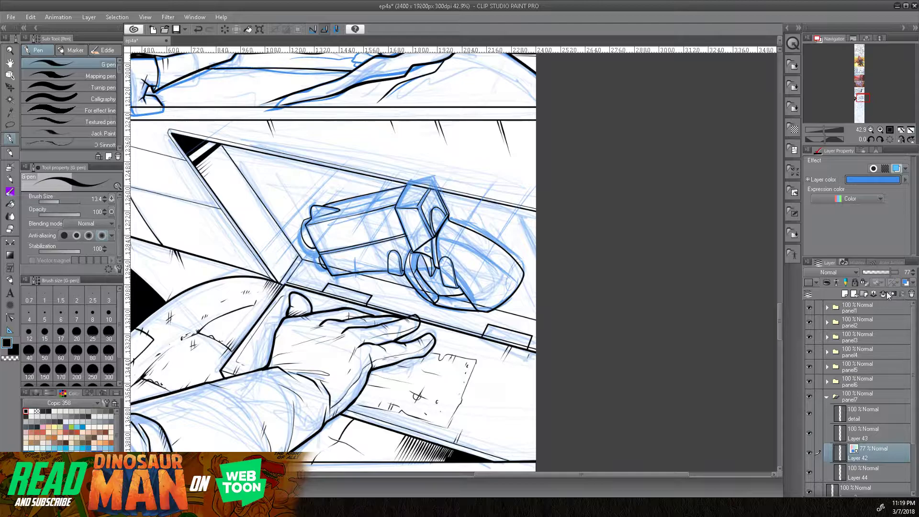
pyautogui.moveTo(882, 453); pyautogui.dragTo(889, 477)
pyautogui.scroll(-1, 912, 442)
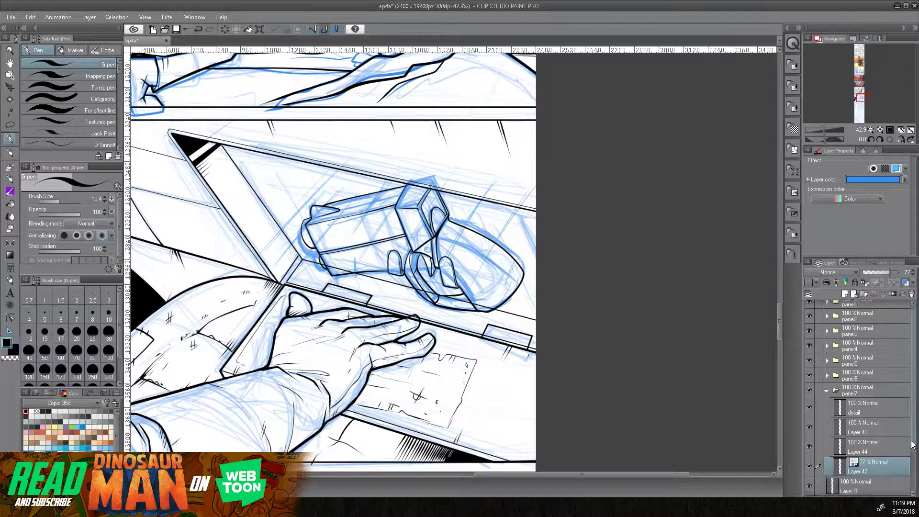
pyautogui.scroll(-2, 912, 442)
pyautogui.moveTo(886, 436); pyautogui.dragTo(887, 466)
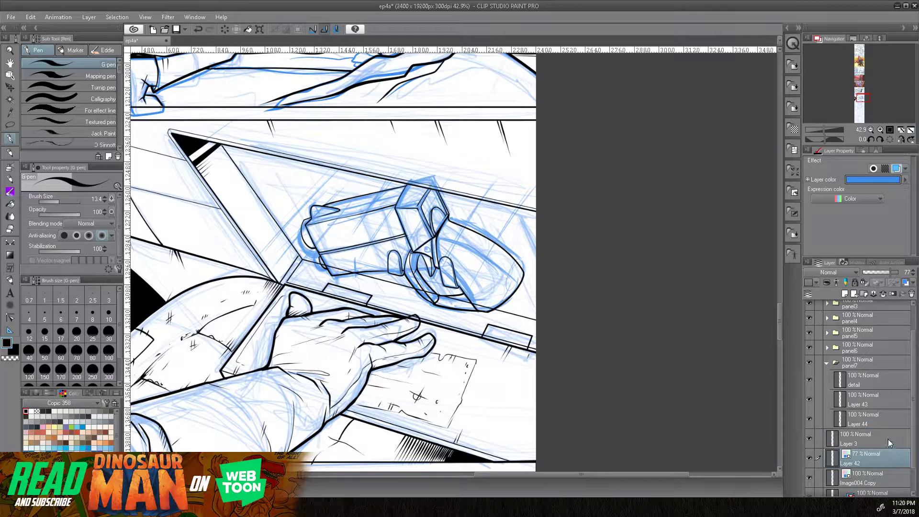
pyautogui.click(809, 458)
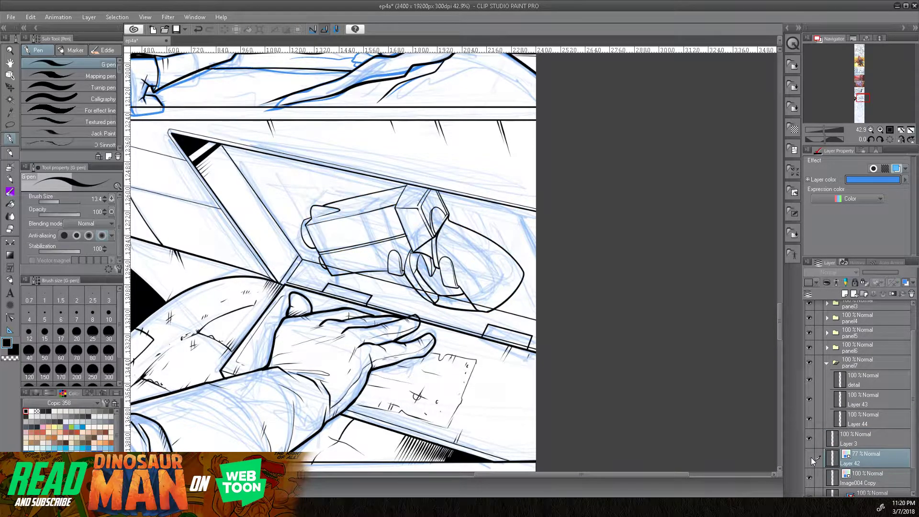
pyautogui.click(811, 494)
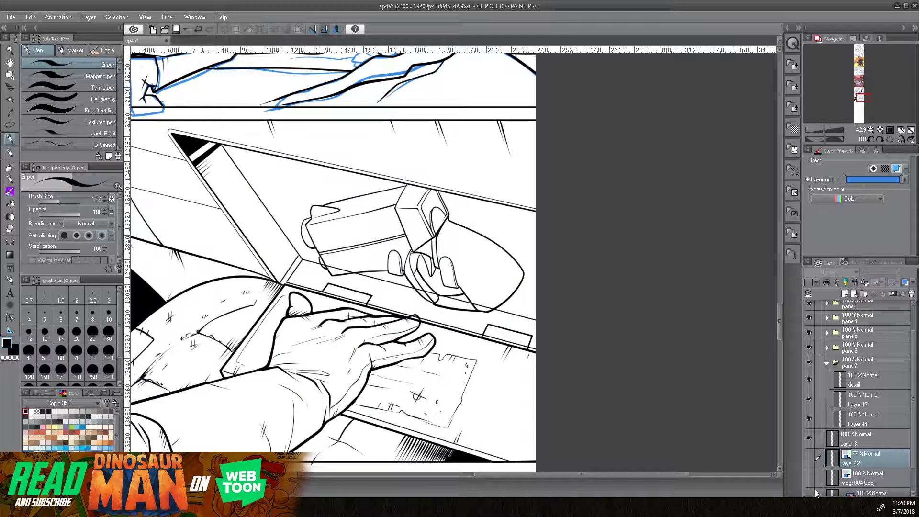
# - Erase the frame lines that cross through the gun on Layer 44, using the hard eraser at size 41.7
pyautogui.click(875, 415)
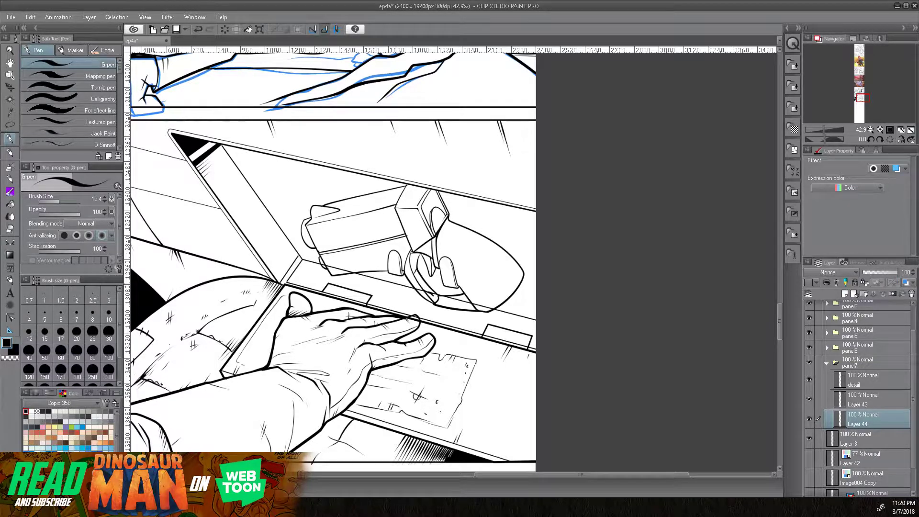
pyautogui.hotkey('ctrl', 'z')
pyautogui.press('e')
pyautogui.moveTo(430, 294)
pyautogui.mouseDown()
pyautogui.moveTo(423, 288)
pyautogui.moveTo(433, 302)
pyautogui.moveTo(426, 283)
pyautogui.mouseUp()
pyautogui.click(65, 202)
pyautogui.moveTo(427, 292)
pyautogui.mouseDown()
pyautogui.moveTo(417, 281)
pyautogui.moveTo(424, 290)
pyautogui.mouseUp()
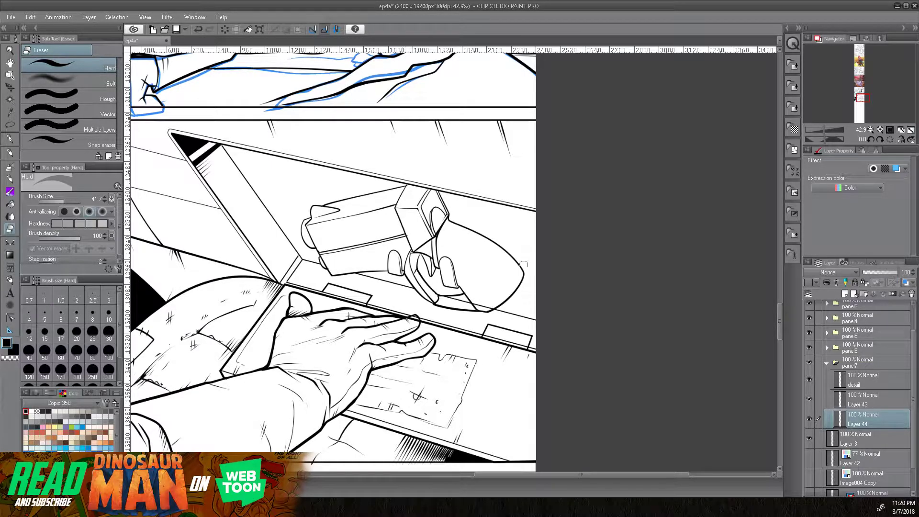
pyautogui.moveTo(484, 304)
pyautogui.mouseDown()
pyautogui.moveTo(473, 304)
pyautogui.moveTo(496, 307)
pyautogui.moveTo(462, 302)
pyautogui.mouseUp()
# - Merge the inked gun on Layer 43 down into Layer 44
pyautogui.click(878, 384)
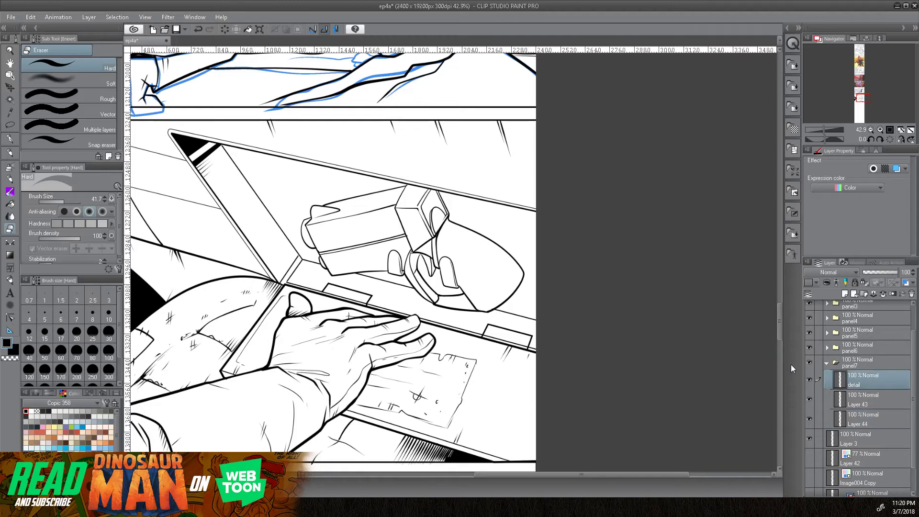
pyautogui.click(9, 138)
pyautogui.click(869, 406)
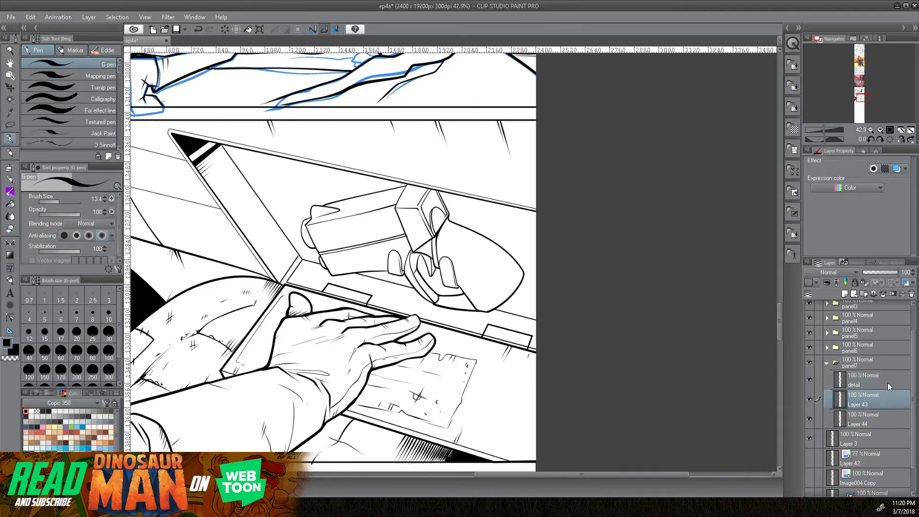
pyautogui.click(883, 295)
# - Draw a thin jagged crack and short diagonal streaks across the raised frame's inner surface on the detail layer
pyautogui.click(871, 376)
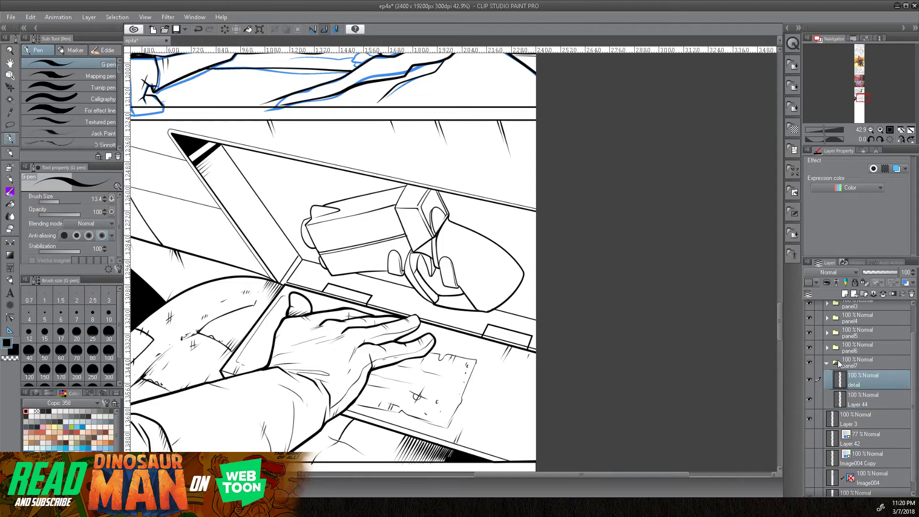
pyautogui.moveTo(232, 145); pyautogui.dragTo(277, 202)
pyautogui.moveTo(275, 156)
pyautogui.mouseDown()
pyautogui.moveTo(301, 191)
pyautogui.moveTo(308, 218)
pyautogui.mouseUp()
pyautogui.hotkey('ctrl', 'z')
pyautogui.hotkey('ctrl', 'z')
pyautogui.moveTo(277, 156)
pyautogui.mouseDown()
pyautogui.moveTo(301, 187)
pyautogui.moveTo(354, 193)
pyautogui.moveTo(329, 197)
pyautogui.mouseUp()
pyautogui.hotkey('ctrl', 'z')
pyautogui.moveTo(468, 200)
pyautogui.mouseDown()
pyautogui.moveTo(480, 215)
pyautogui.moveTo(487, 203)
pyautogui.moveTo(507, 242)
pyautogui.moveTo(504, 205)
pyautogui.moveTo(526, 250)
pyautogui.mouseUp()
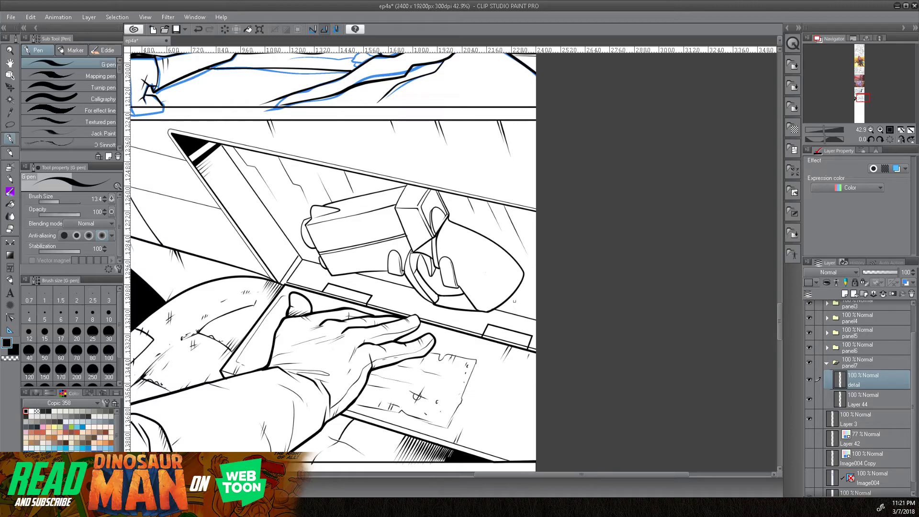
# - Add short texture strokes beside the curved form, at the frame's inner corner and on the surface above the frame
pyautogui.moveTo(513, 295)
pyautogui.mouseDown()
pyautogui.moveTo(518, 307)
pyautogui.moveTo(527, 305)
pyautogui.mouseUp()
pyautogui.moveTo(290, 259); pyautogui.dragTo(312, 283)
pyautogui.moveTo(314, 288); pyautogui.dragTo(316, 280)
pyautogui.moveTo(461, 166)
pyautogui.mouseDown()
pyautogui.moveTo(462, 187)
pyautogui.moveTo(462, 138)
pyautogui.mouseUp()
pyautogui.moveTo(491, 199); pyautogui.dragTo(484, 170)
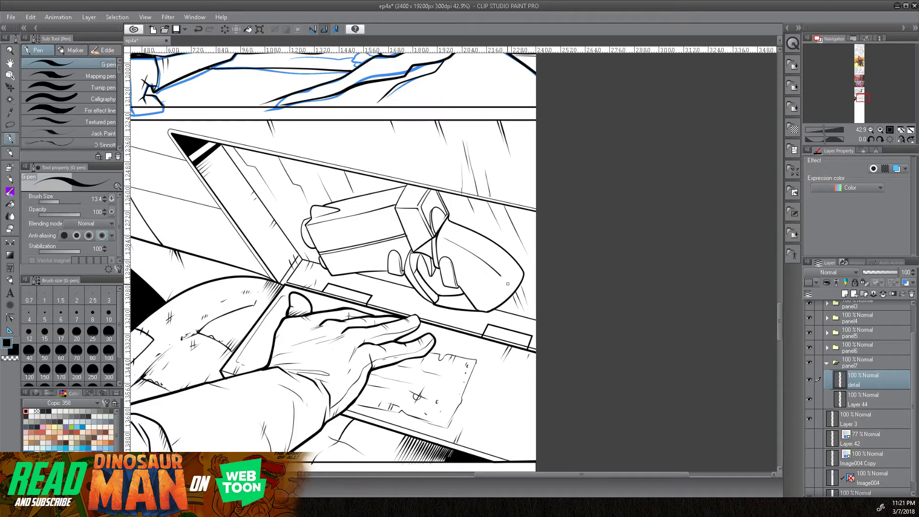
# - Add contour and reflection strokes to the gun's curved form, body and box-shaped end, undoing the last unwanted stroke
pyautogui.moveTo(449, 224); pyautogui.dragTo(443, 235)
pyautogui.moveTo(363, 213)
pyautogui.mouseDown()
pyautogui.moveTo(349, 231)
pyautogui.moveTo(363, 223)
pyautogui.moveTo(356, 235)
pyautogui.mouseUp()
pyautogui.moveTo(380, 198); pyautogui.dragTo(371, 211)
pyautogui.moveTo(457, 294)
pyautogui.mouseDown()
pyautogui.moveTo(451, 310)
pyautogui.moveTo(463, 311)
pyautogui.mouseUp()
pyautogui.moveTo(440, 220); pyautogui.dragTo(433, 234)
pyautogui.moveTo(433, 190); pyautogui.dragTo(446, 217)
pyautogui.click(201, 30)
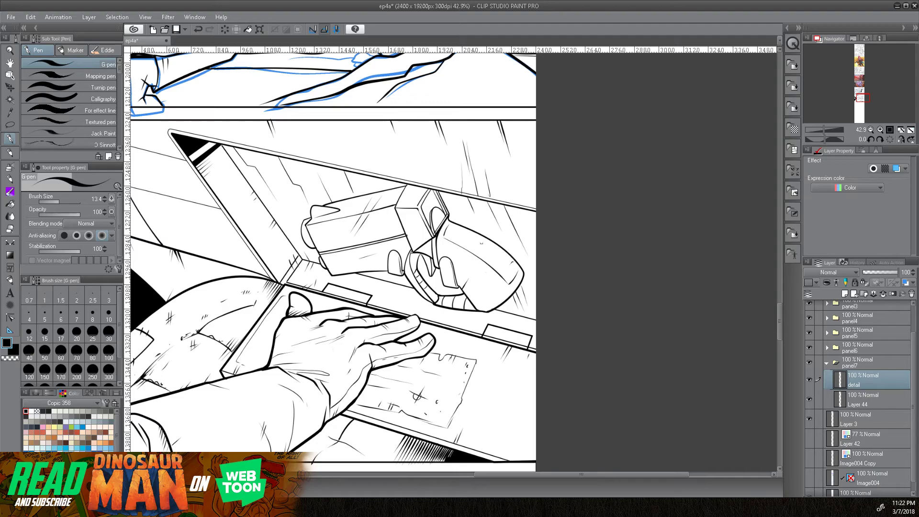
# - Show the rough sketch layers Image004 Copy and Image004 again and check the inked panel against gun sketch Layer 42
pyautogui.moveTo(468, 338); pyautogui.dragTo(622, 318)
pyautogui.moveTo(823, 134); pyautogui.dragTo(813, 135)
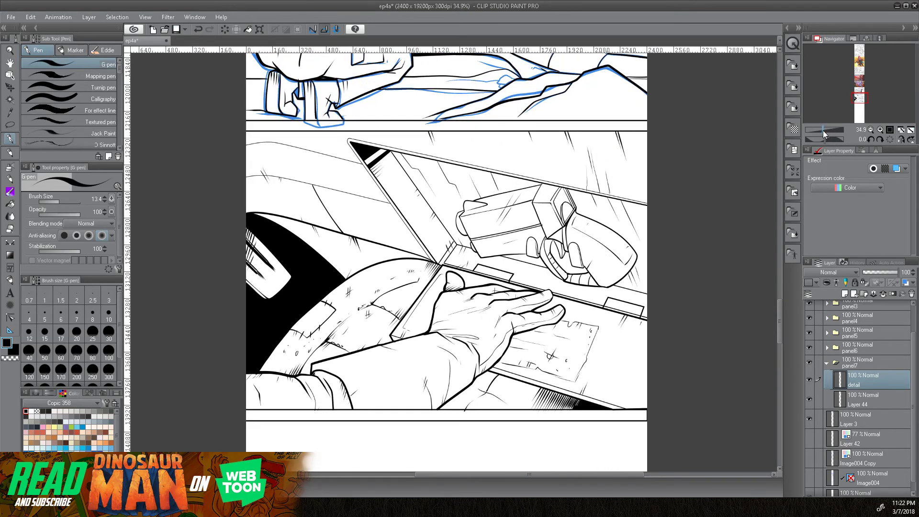
pyautogui.moveTo(530, 315)
pyautogui.mouseDown()
pyautogui.moveTo(457, 311)
pyautogui.moveTo(466, 306)
pyautogui.mouseUp()
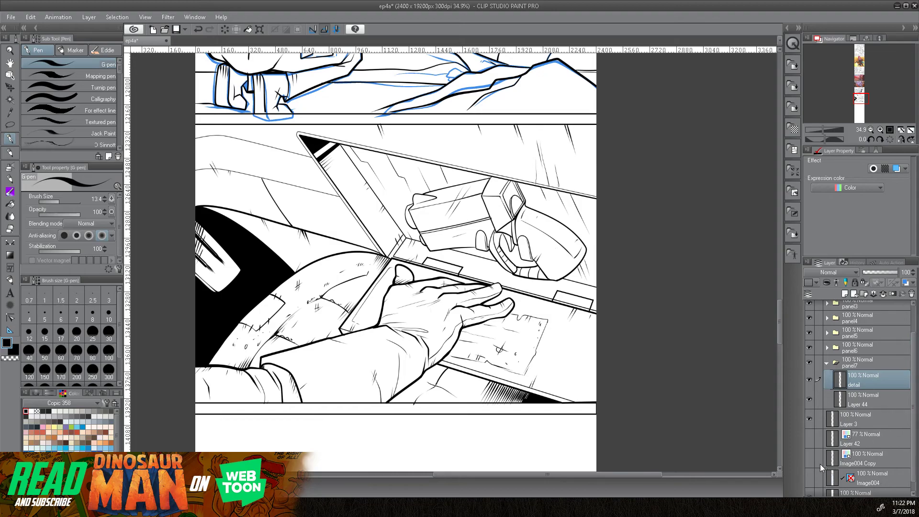
pyautogui.moveTo(811, 457); pyautogui.dragTo(812, 481)
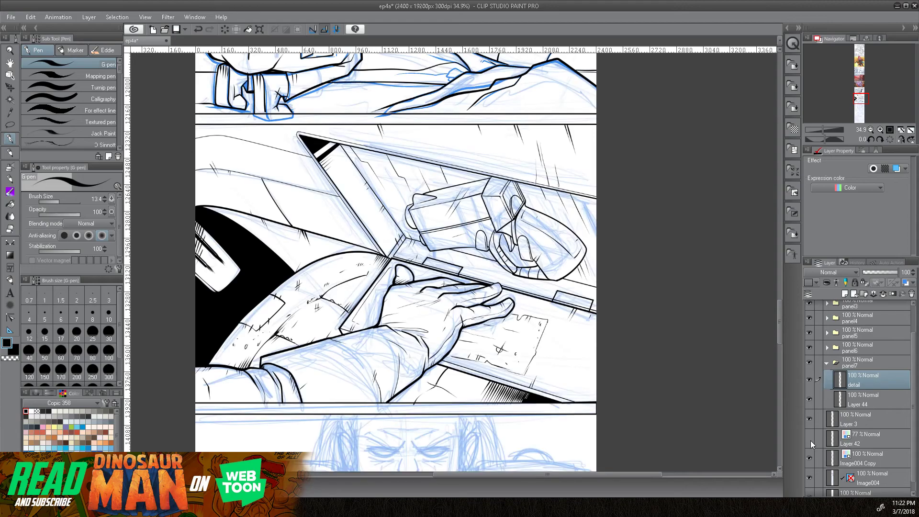
pyautogui.click(811, 441)
pyautogui.click(811, 441)
# - Review the finished hand-and-gun panel alongside the earlier coloured and inked panels and the sketched panels below it
pyautogui.moveTo(823, 130); pyautogui.dragTo(820, 130)
pyautogui.moveTo(502, 369); pyautogui.dragTo(493, 256)
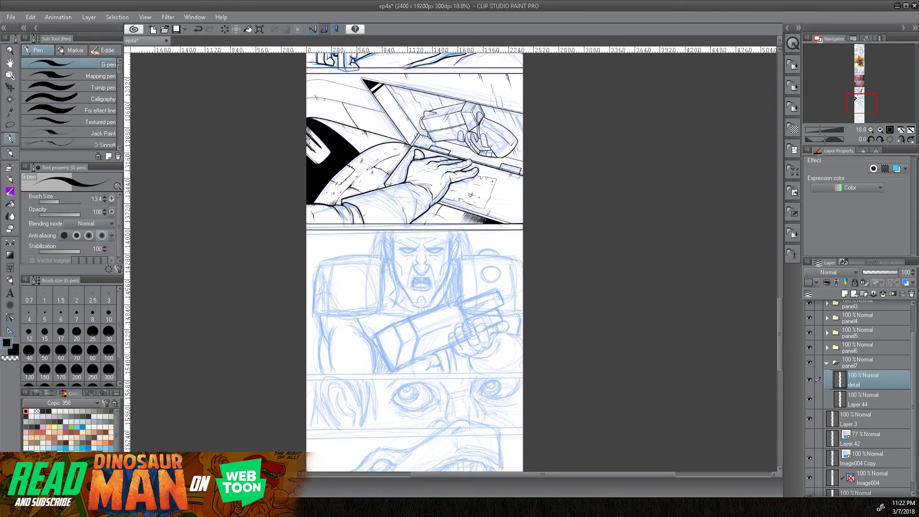
pyautogui.moveTo(478, 379)
pyautogui.mouseDown()
pyautogui.moveTo(490, 152)
pyautogui.moveTo(480, 362)
pyautogui.mouseUp()
pyautogui.moveTo(493, 197); pyautogui.dragTo(482, 452)
pyautogui.moveTo(458, 207)
pyautogui.mouseDown()
pyautogui.moveTo(449, 420)
pyautogui.moveTo(454, 142)
pyautogui.mouseUp()
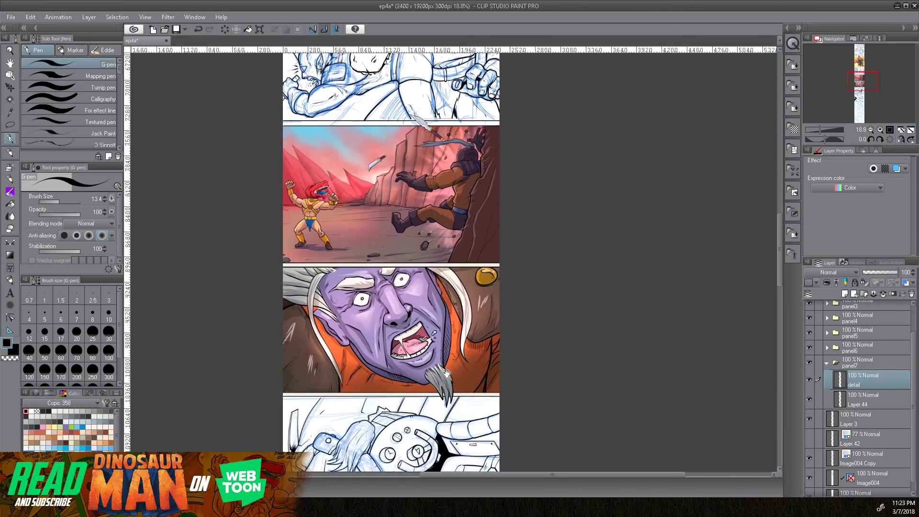
pyautogui.moveTo(445, 367); pyautogui.dragTo(450, 211)
pyautogui.moveTo(459, 328); pyautogui.dragTo(456, 134)
pyautogui.moveTo(433, 384)
pyautogui.mouseDown()
pyautogui.moveTo(432, 243)
pyautogui.moveTo(442, 386)
pyautogui.mouseUp()
pyautogui.moveTo(439, 249); pyautogui.dragTo(442, 341)
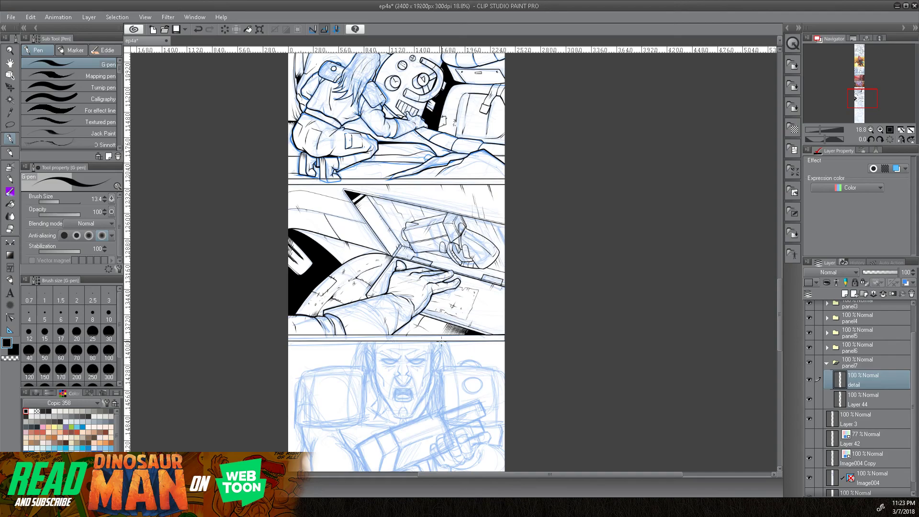
pyautogui.scroll(-5, 448, 283)
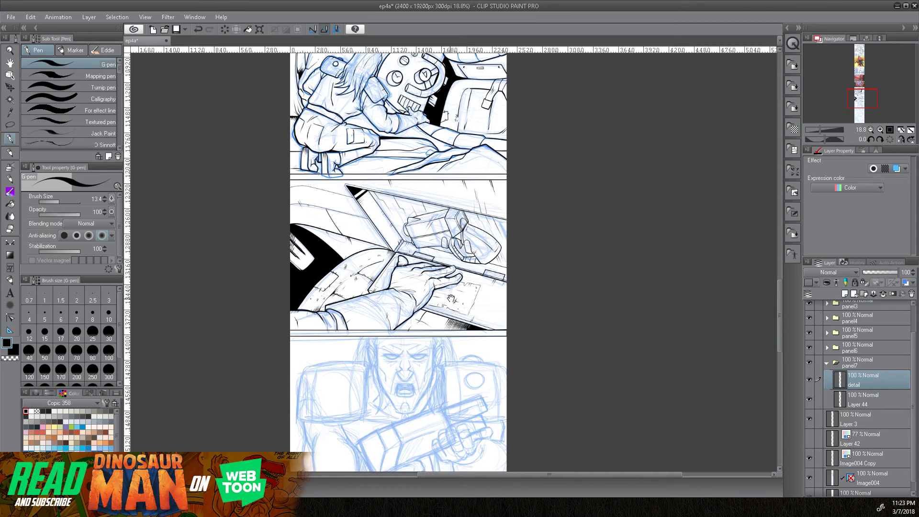
pyautogui.scroll(-1, 469, 287)
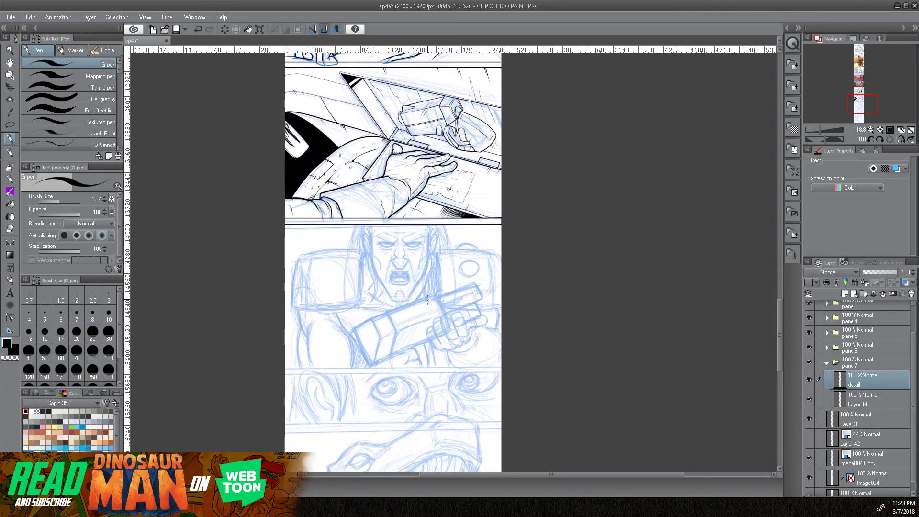